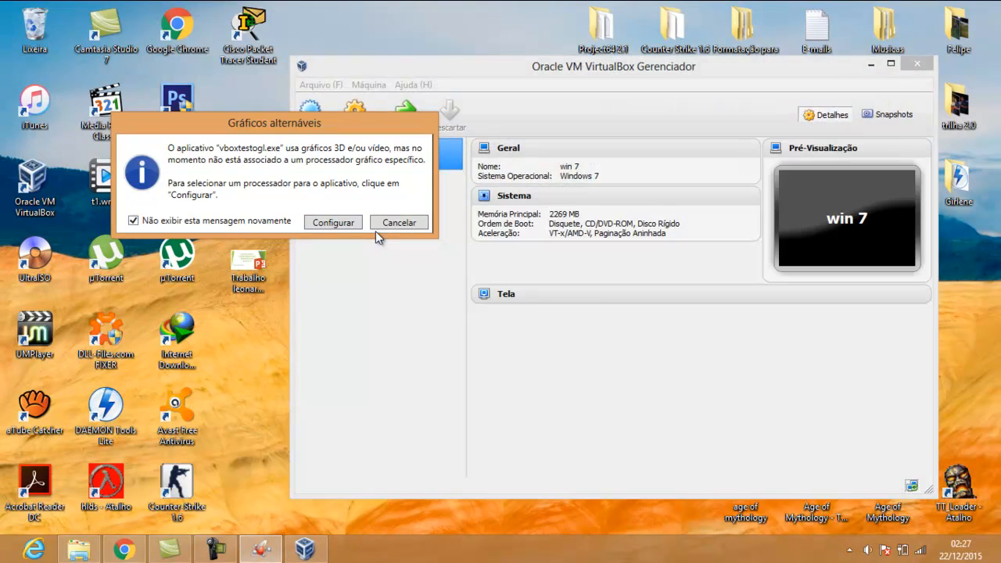
# Dismiss the graphics notice and start a new Linux 2.6 machine named 'Elastix Server'
pyautogui.click(398, 223)
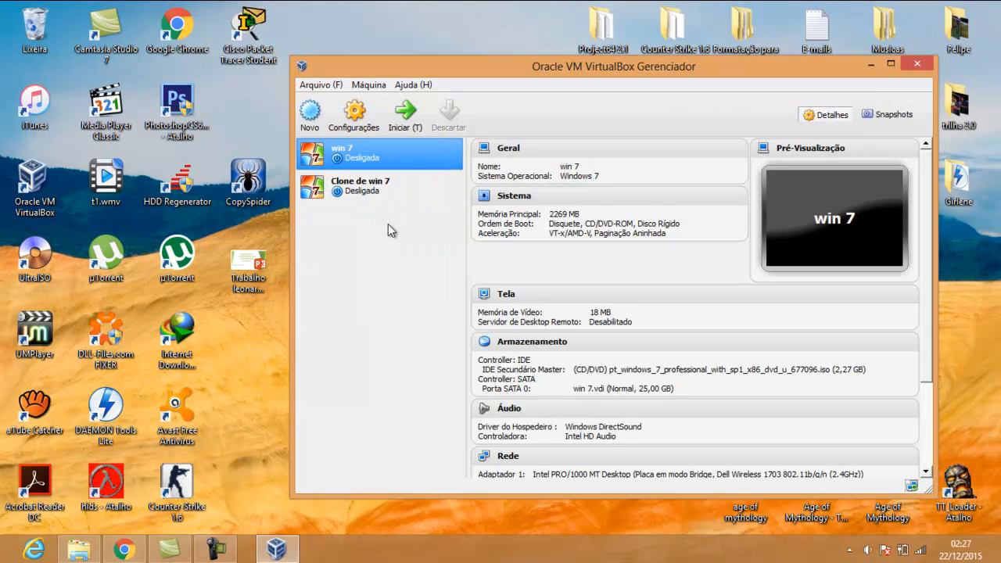
pyautogui.click(312, 115)
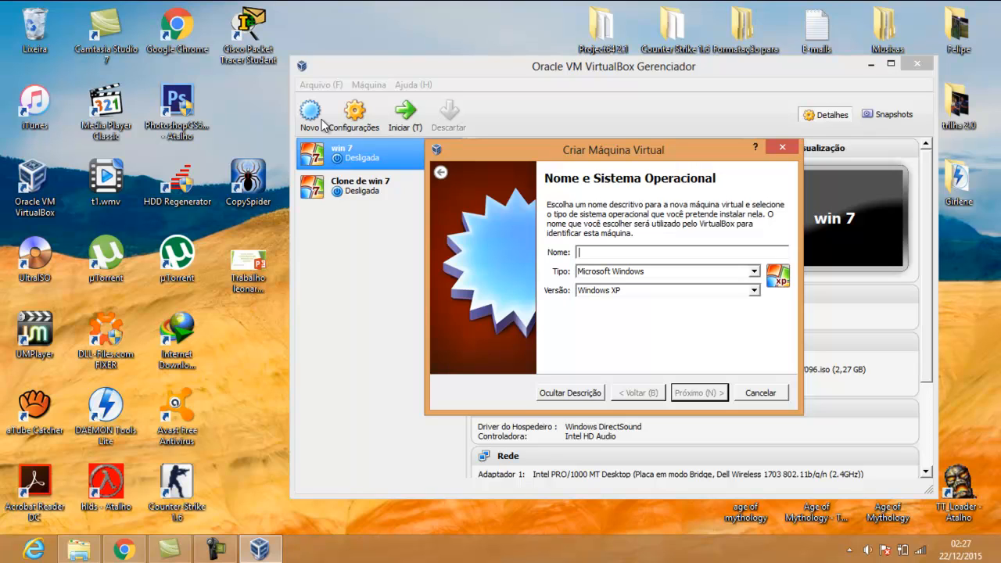
pyautogui.write('lin')
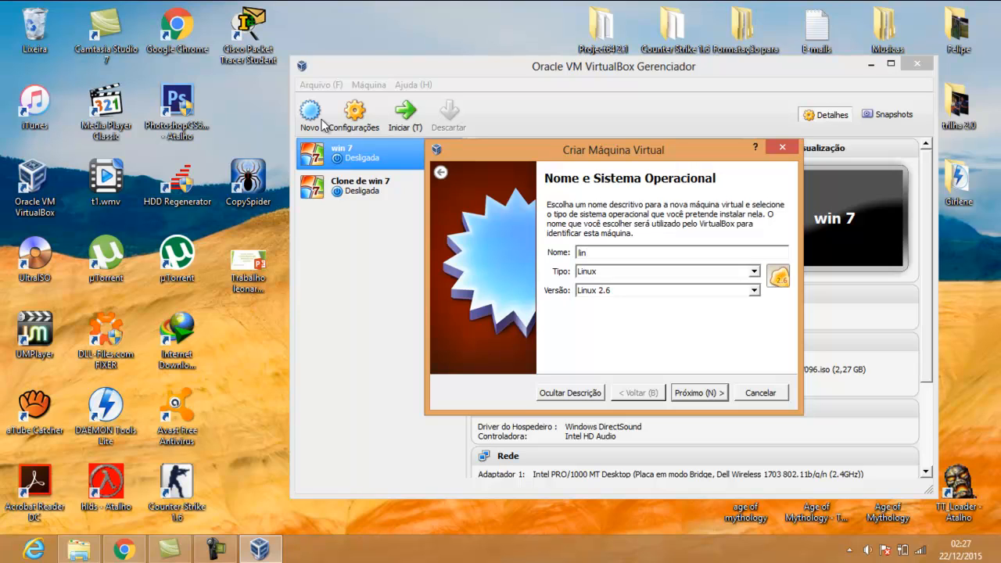
pyautogui.press('BackSpace')
pyautogui.press('BackSpace')
pyautogui.press('BackSpace')
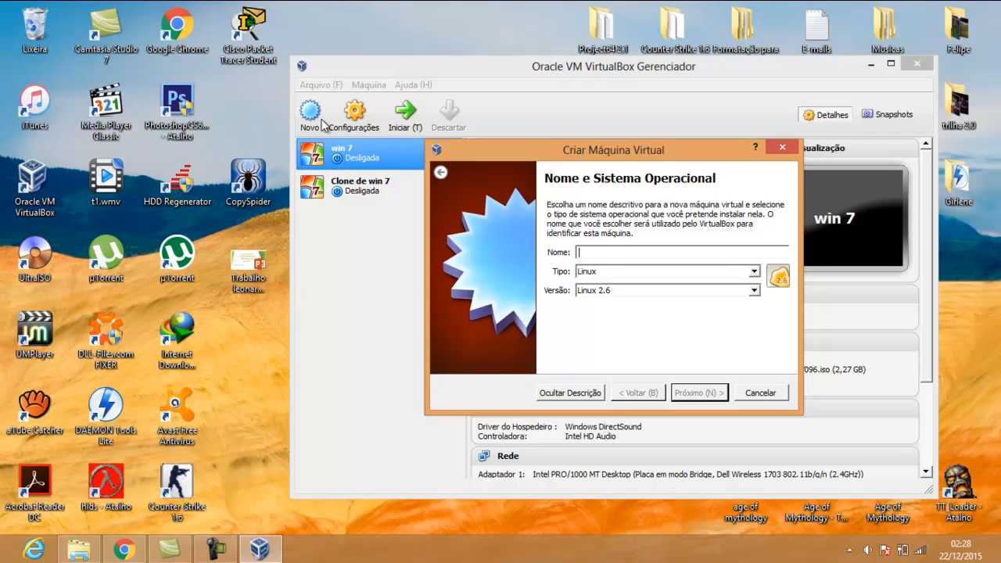
pyautogui.write('Elast')
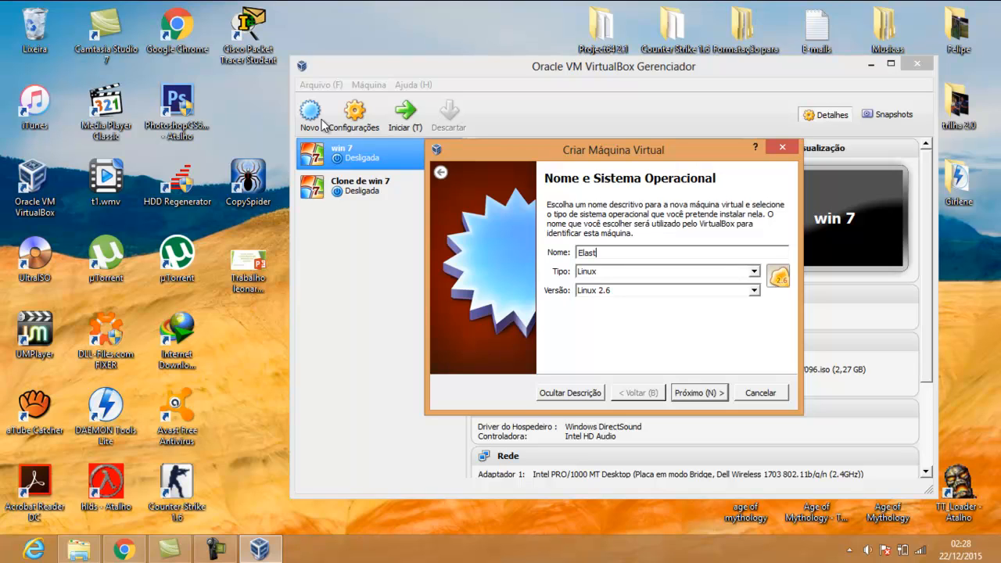
pyautogui.write('ix Server')
pyautogui.click(698, 393)
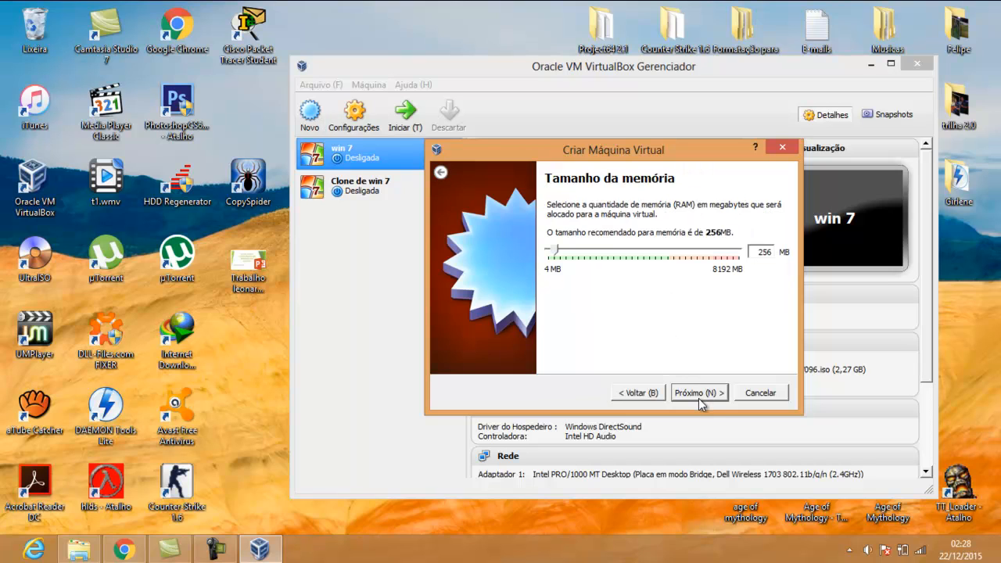
# Raise the machine's memory to 2048 MB
pyautogui.click(610, 249)
pyautogui.click(611, 249)
pyautogui.click(620, 248)
pyautogui.click(617, 249)
pyautogui.click(618, 249)
pyautogui.click(620, 250)
pyautogui.click(620, 249)
# Create a new dynamically allocated 8 GB VDI hard disk for Elastix Server
pyautogui.click(695, 395)
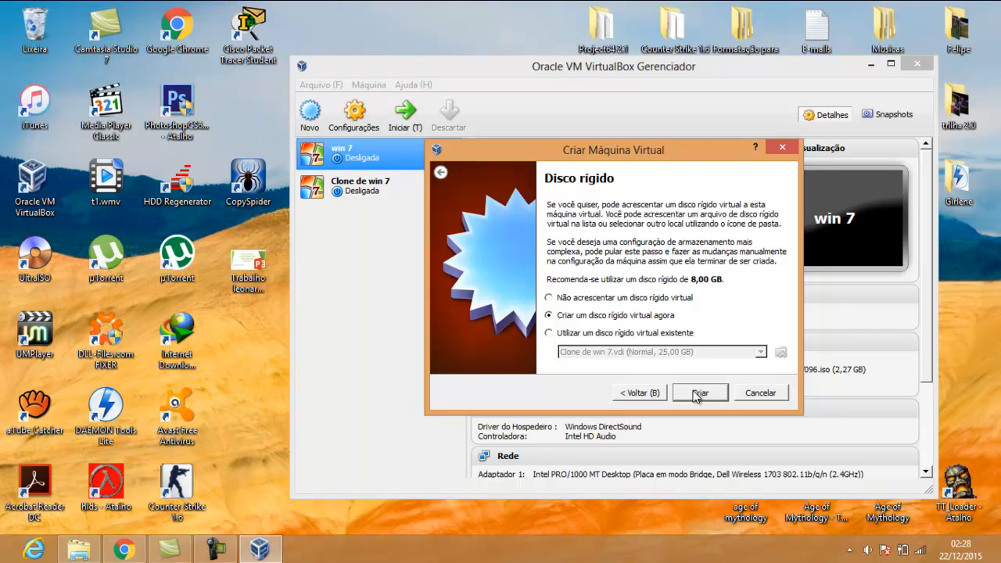
pyautogui.click(696, 395)
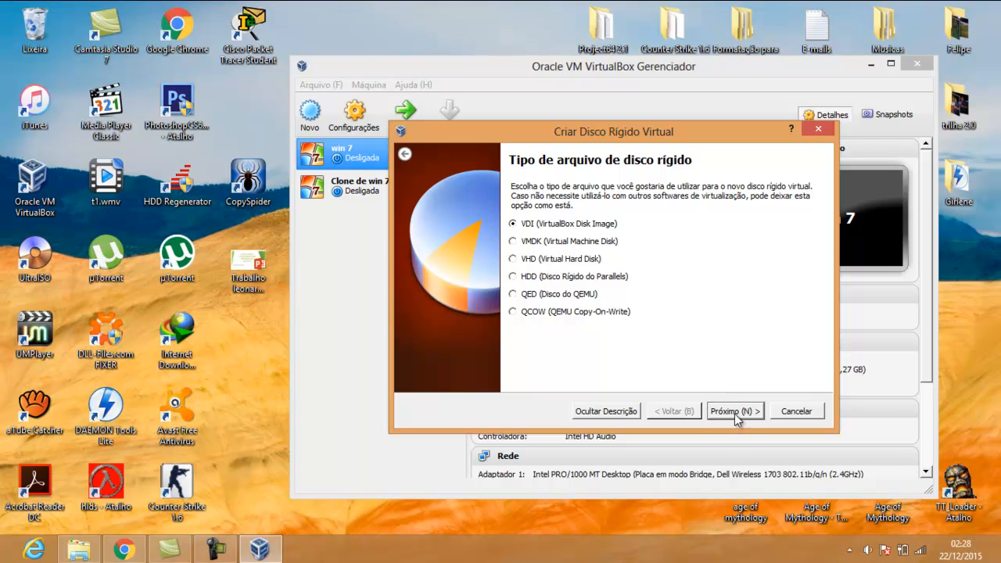
pyautogui.click(735, 414)
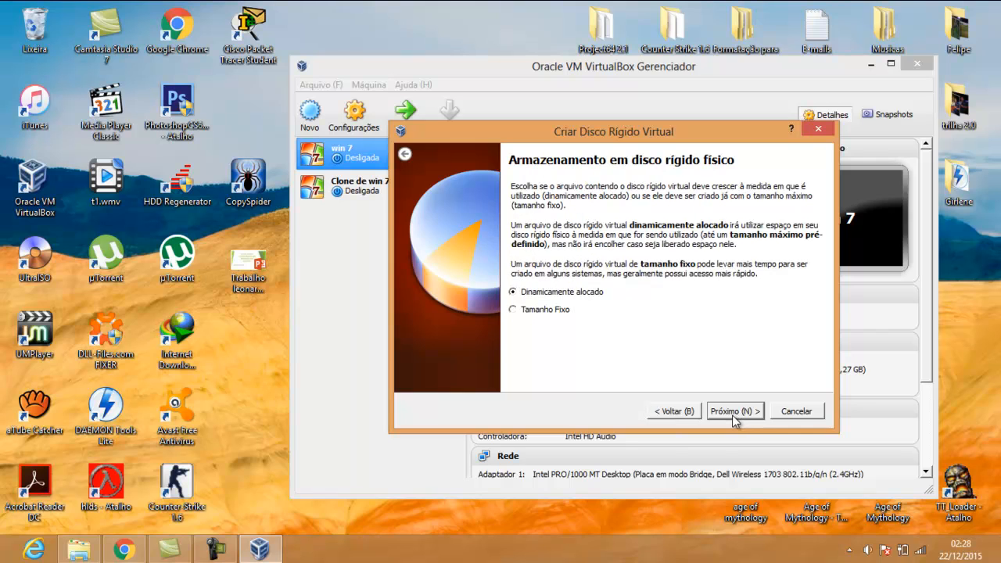
pyautogui.click(732, 415)
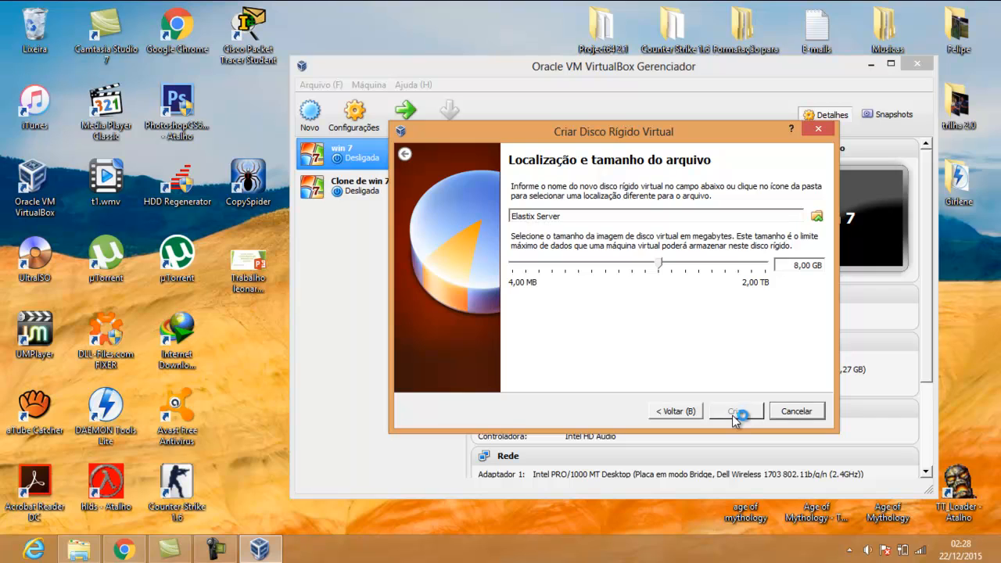
pyautogui.click(732, 414)
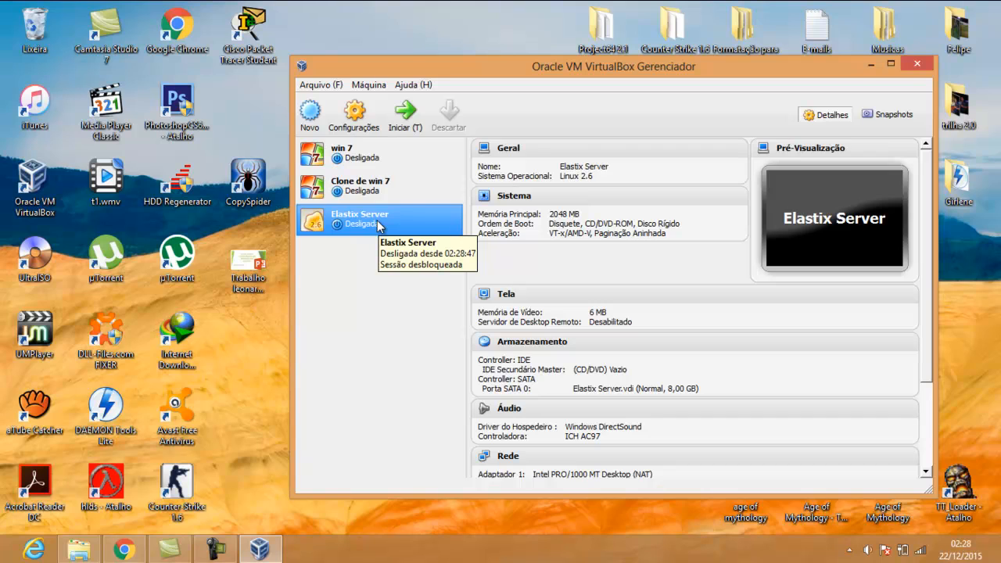
# In Elastix Server's system settings, enable PAE/NX and set 5 processors
pyautogui.rightClick(378, 226)
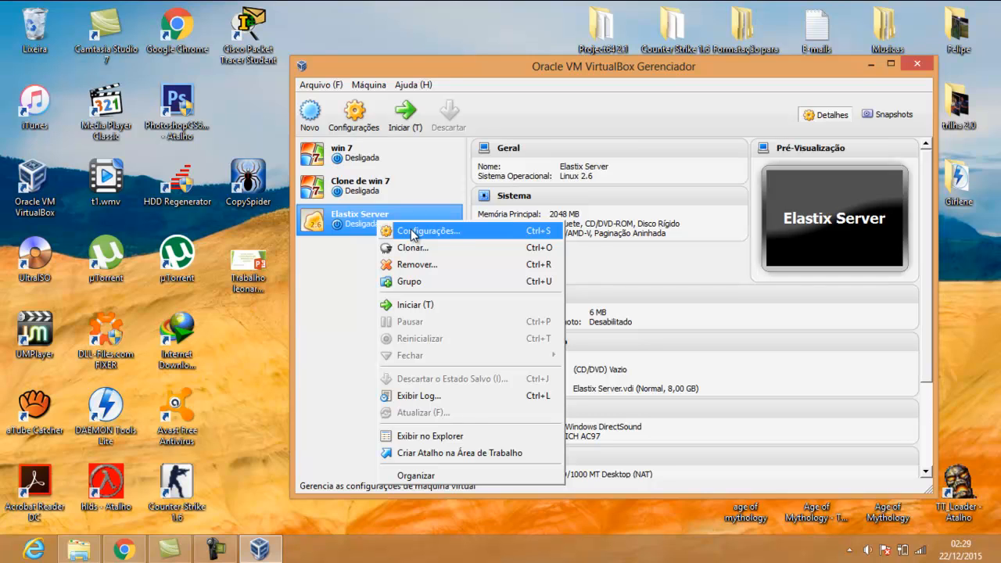
pyautogui.click(412, 232)
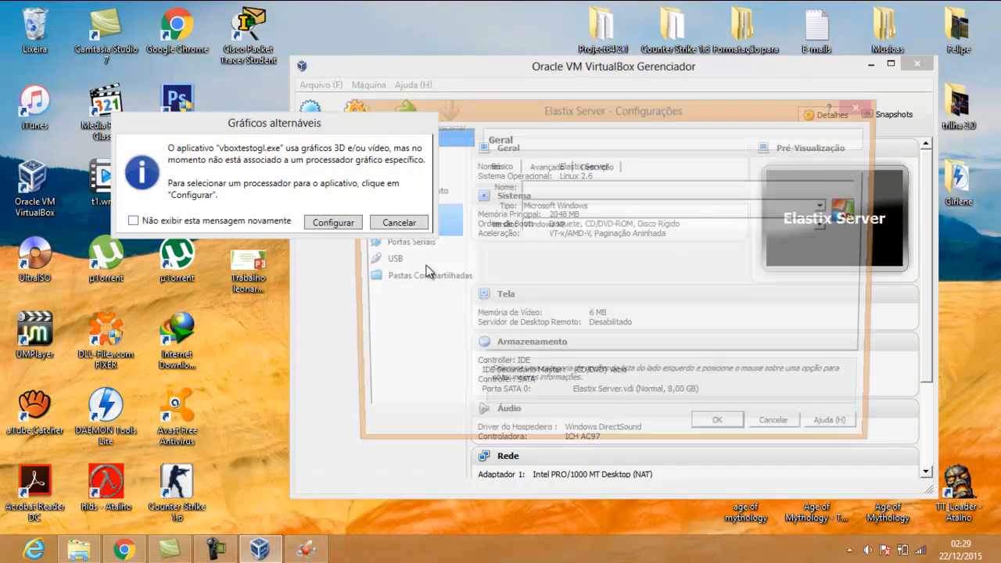
pyautogui.click(399, 224)
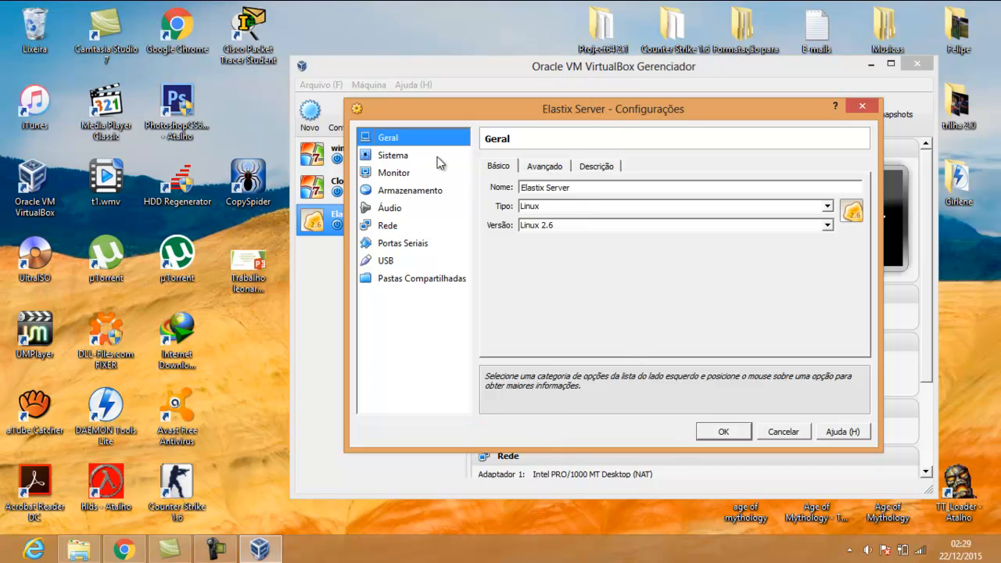
pyautogui.click(402, 161)
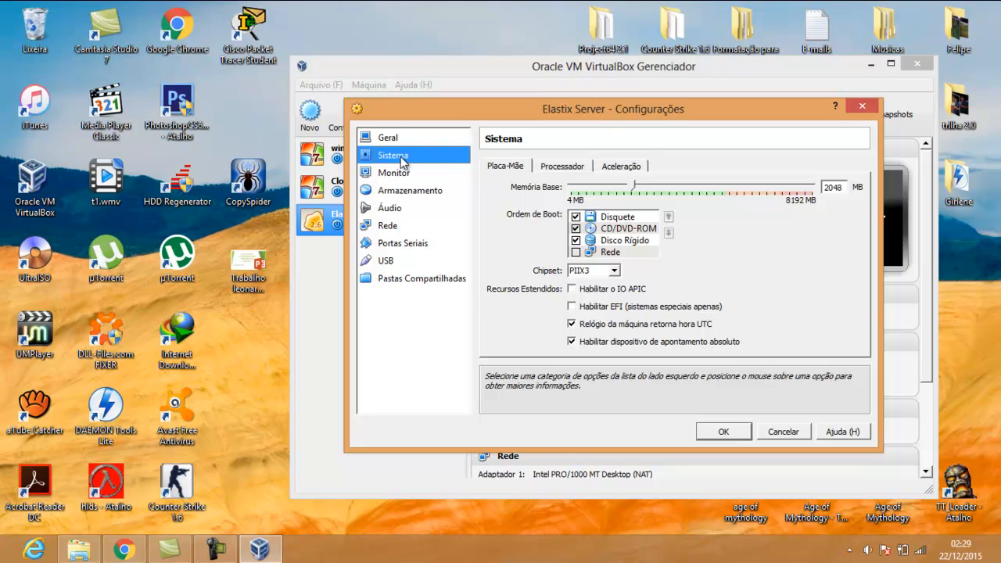
pyautogui.click(565, 167)
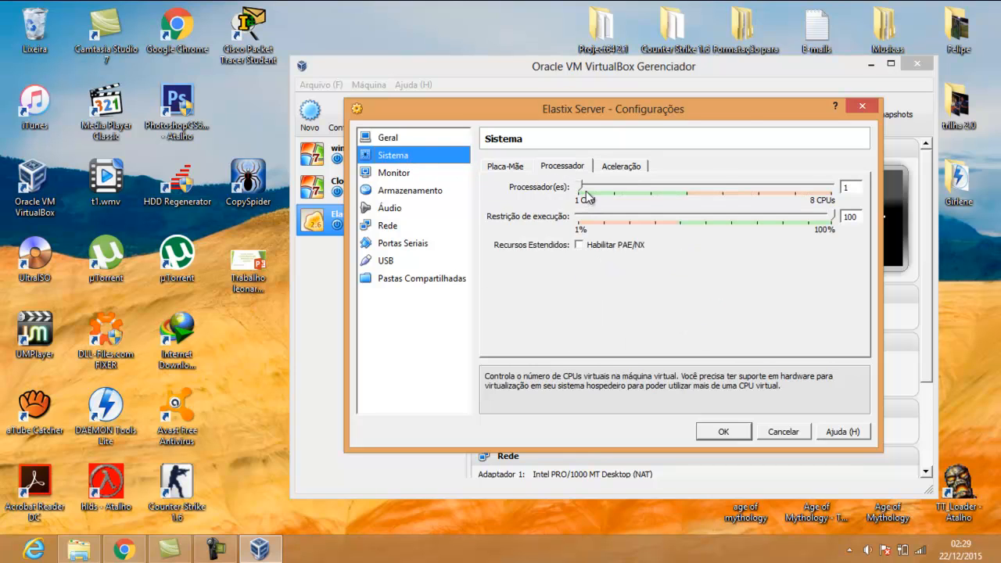
pyautogui.click(579, 245)
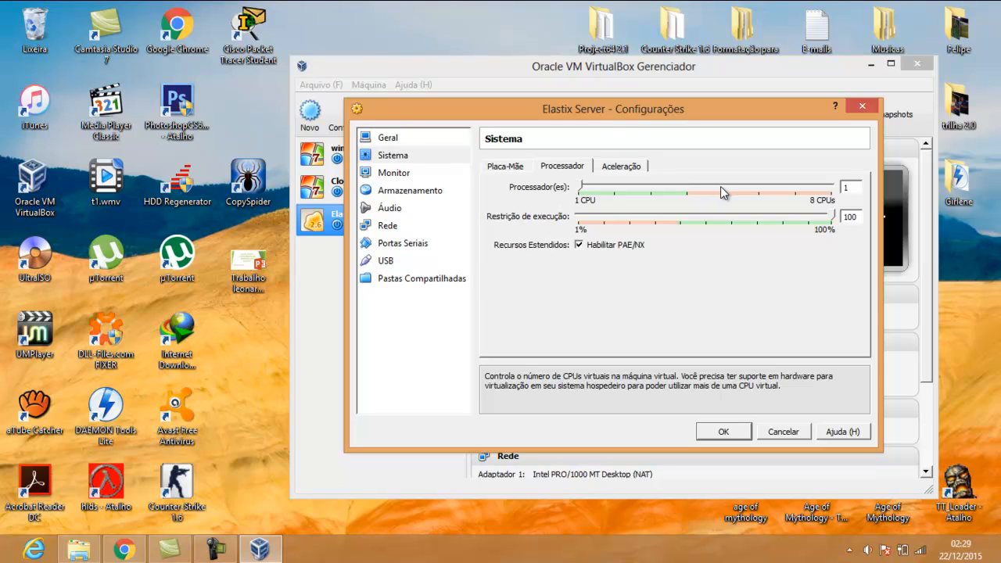
pyautogui.click(720, 186)
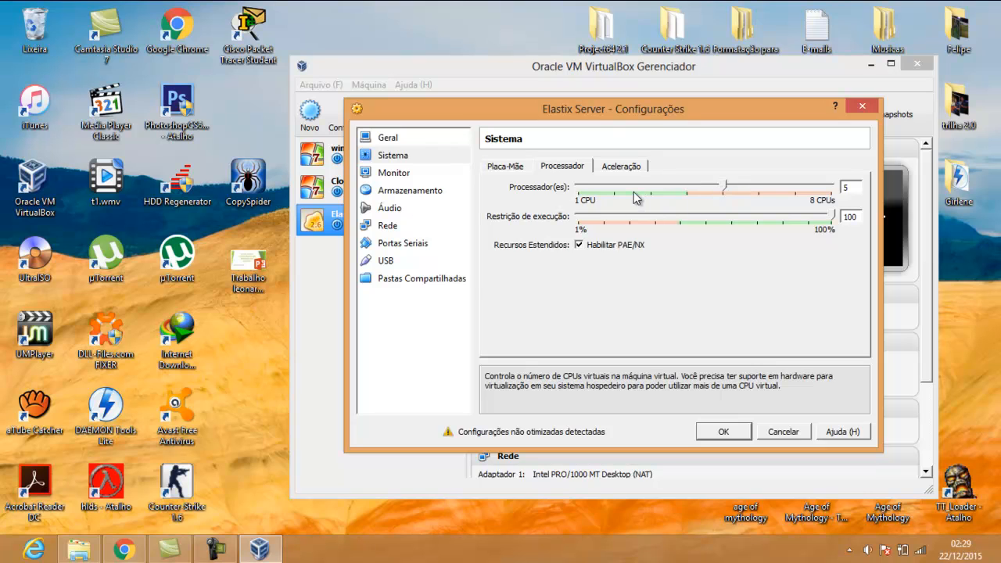
# Set the video memory to 30 MB and save the settings
pyautogui.click(407, 176)
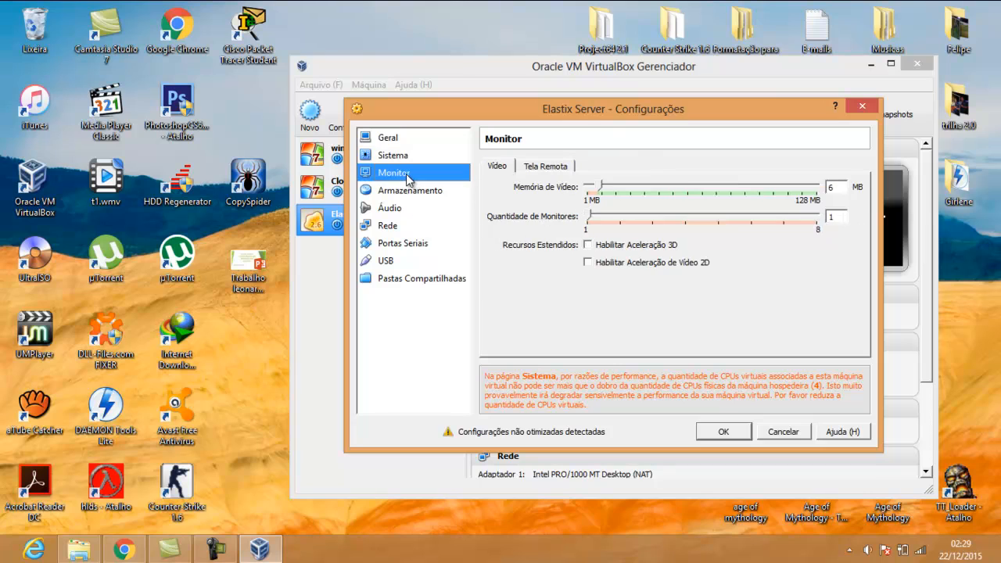
pyautogui.click(633, 195)
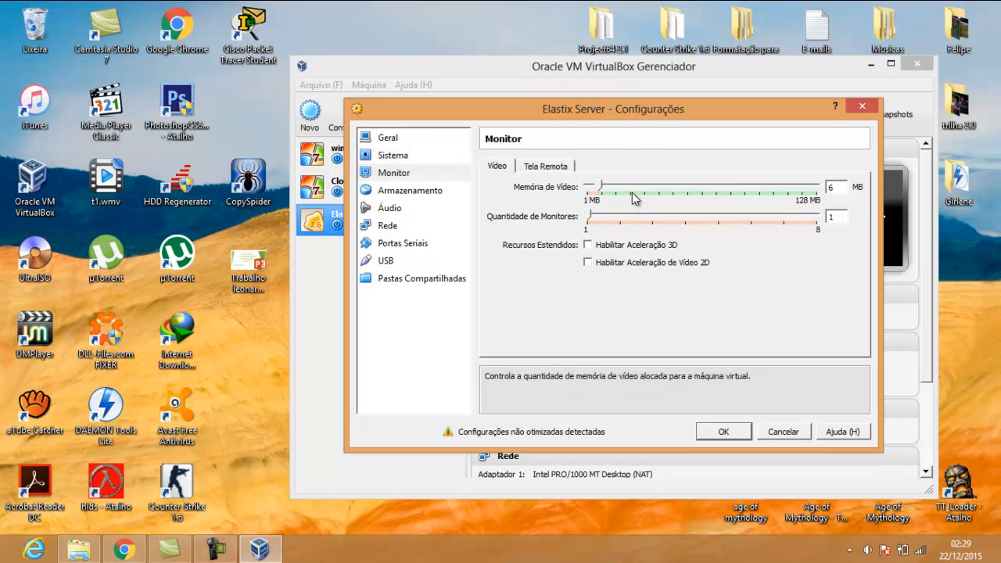
pyautogui.doubleClick(636, 180)
pyautogui.doubleClick(637, 183)
pyautogui.click(637, 187)
pyautogui.click(651, 189)
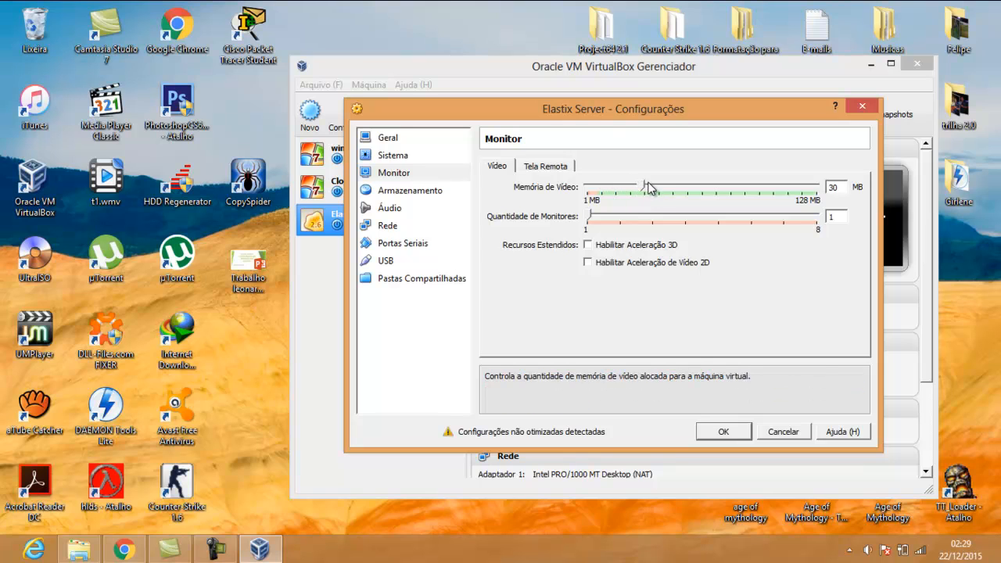
pyautogui.click(724, 432)
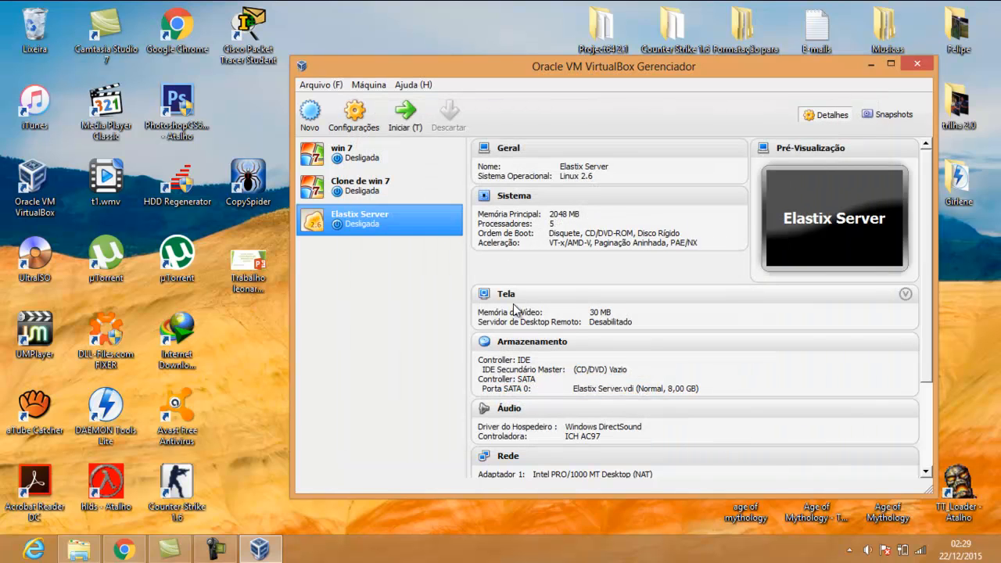
# Reopen Elastix Server's settings and review the processor page
pyautogui.rightClick(395, 237)
pyautogui.click(406, 242)
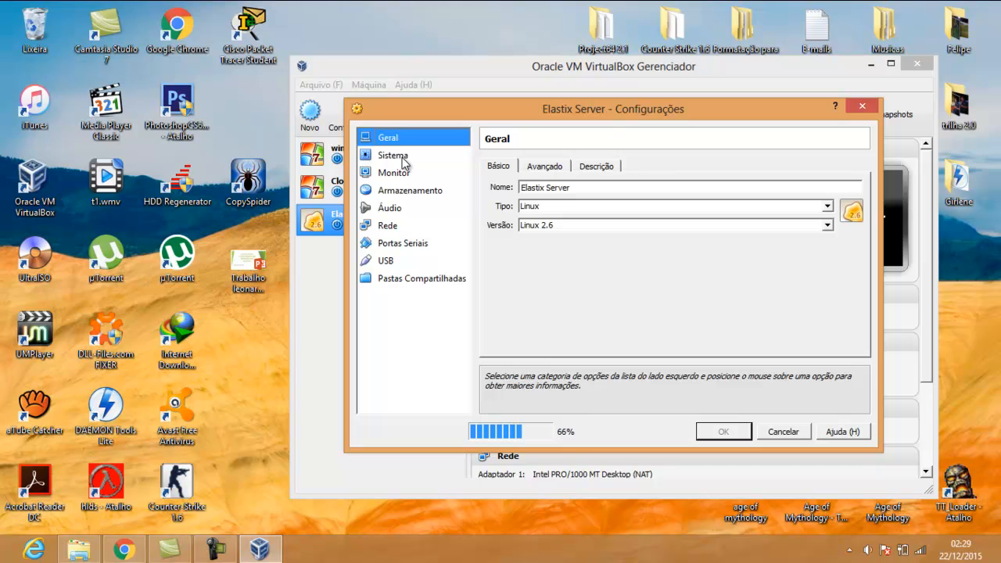
pyautogui.click(404, 157)
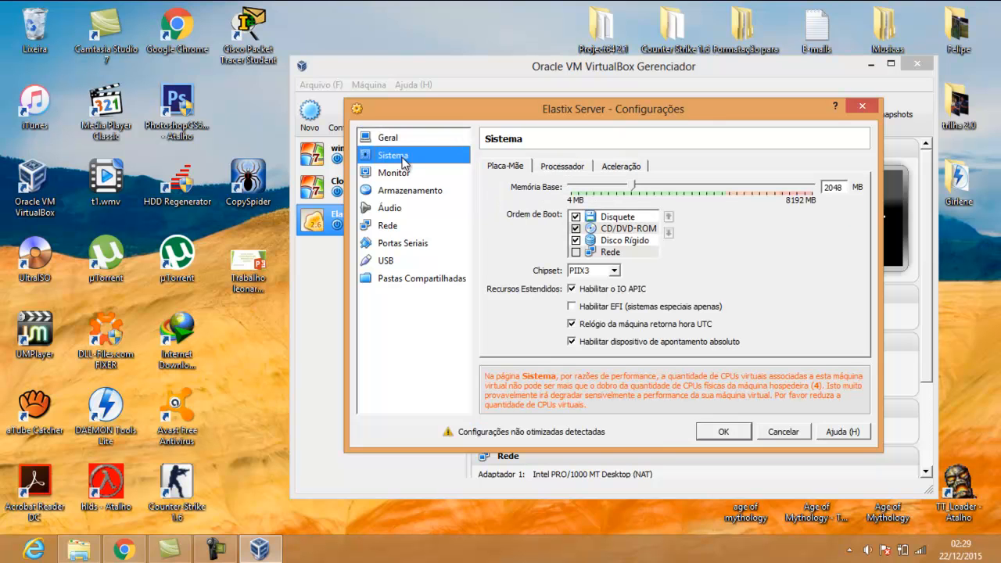
pyautogui.click(558, 168)
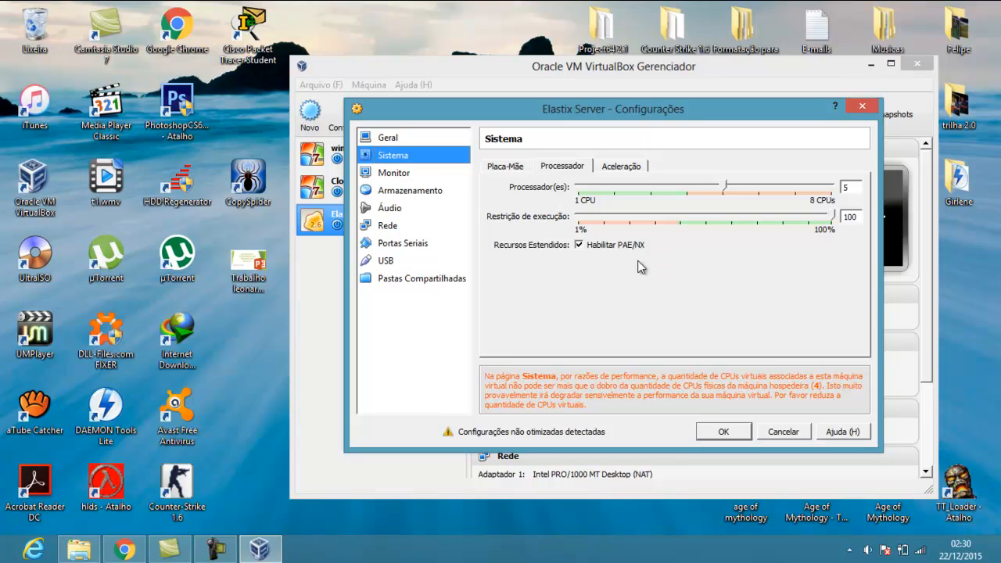
# Set Adapter 1 to bridged mode on the Dell Wireless card and save
pyautogui.moveTo(608, 255)
pyautogui.click(389, 229)
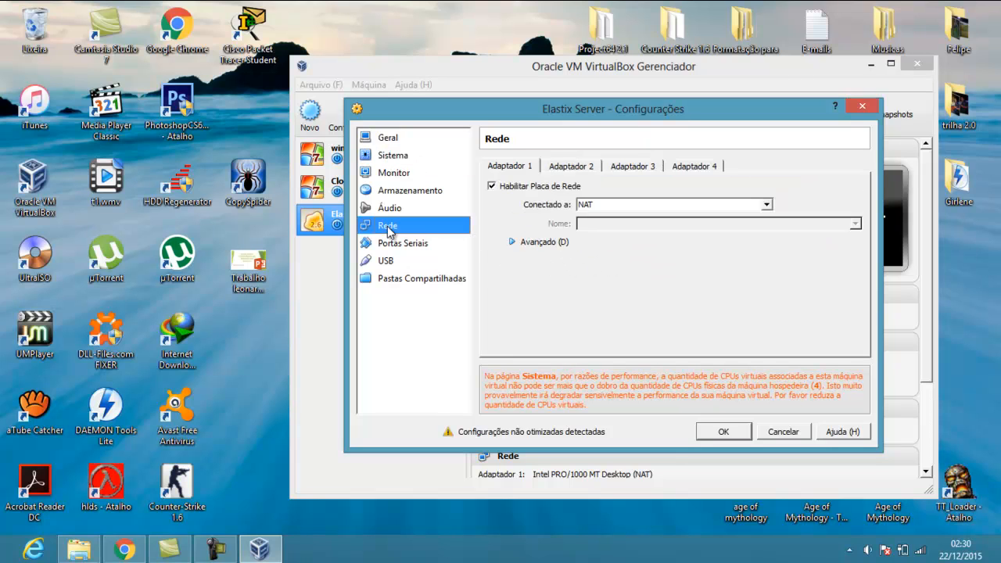
pyautogui.click(564, 169)
pyautogui.click(643, 167)
pyautogui.click(516, 167)
pyautogui.click(522, 185)
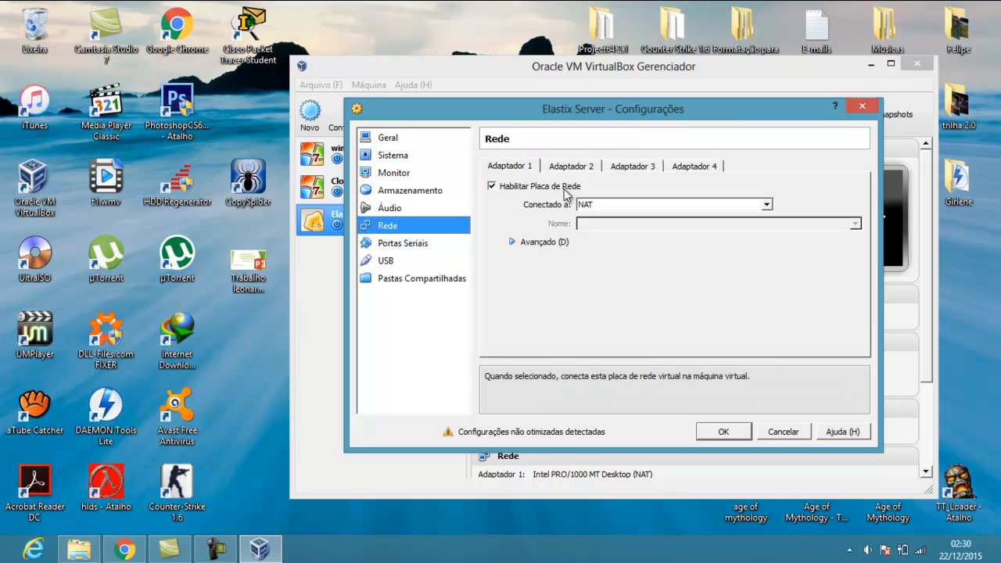
pyautogui.click(768, 206)
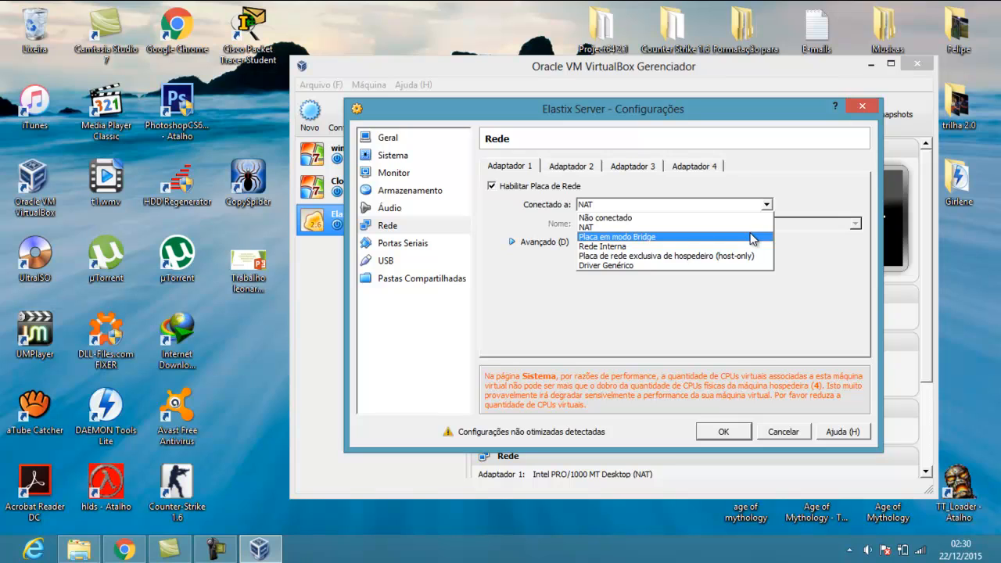
pyautogui.click(750, 236)
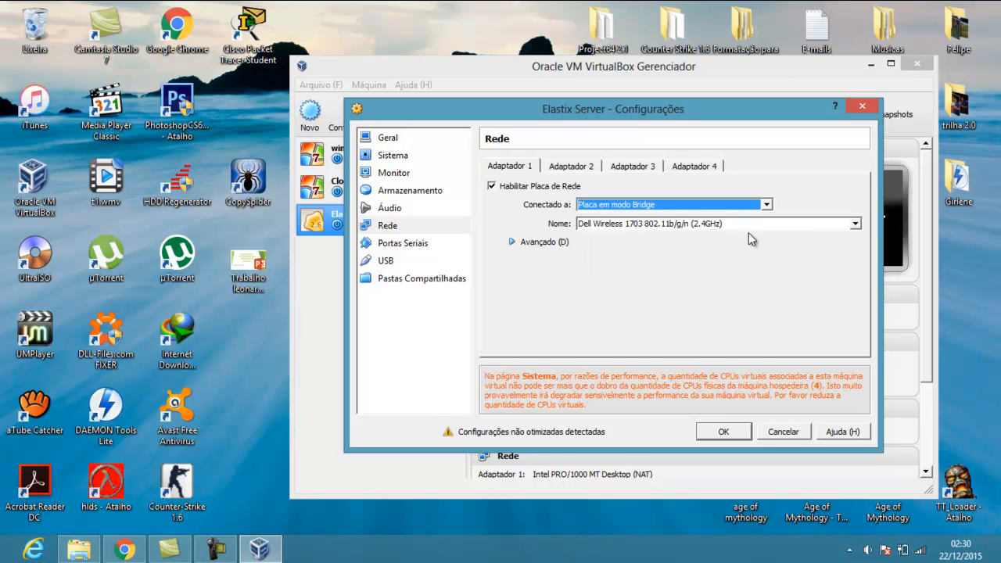
pyautogui.click(724, 432)
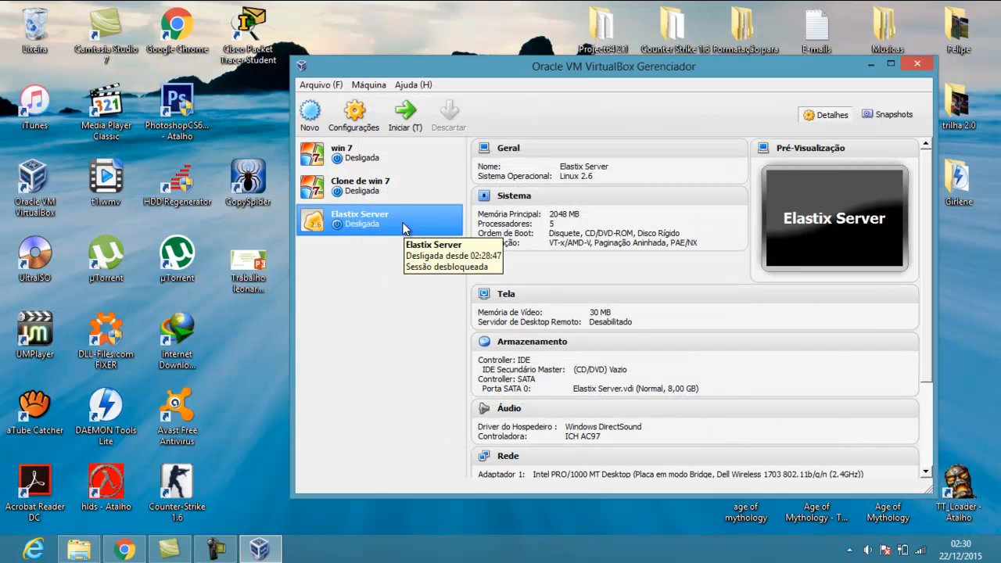
# Boot Elastix Server from Elastix-2.5.0-Stable-x86_64-bin-21oct2014.iso chosen in Downloads
pyautogui.doubleClick(405, 228)
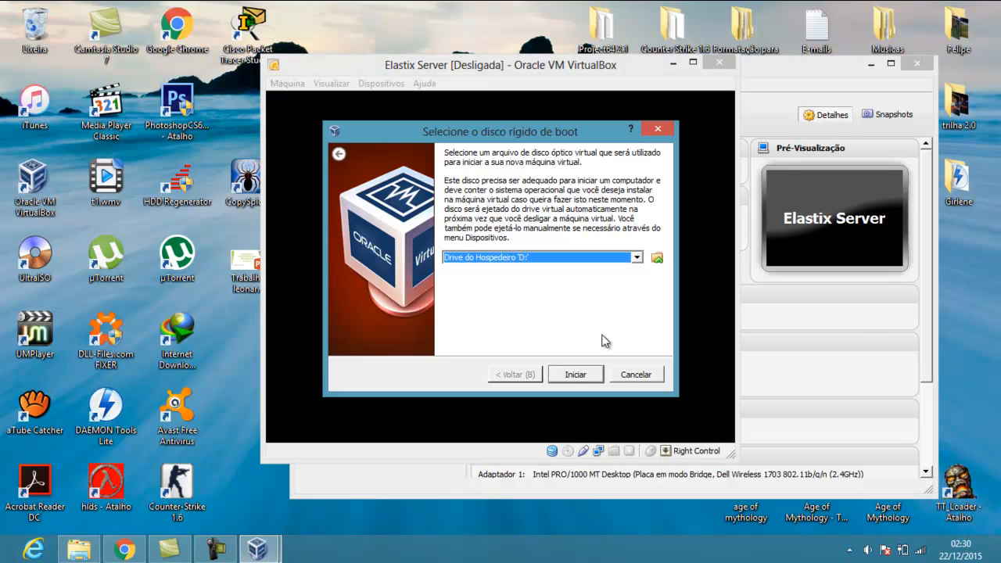
pyautogui.click(657, 258)
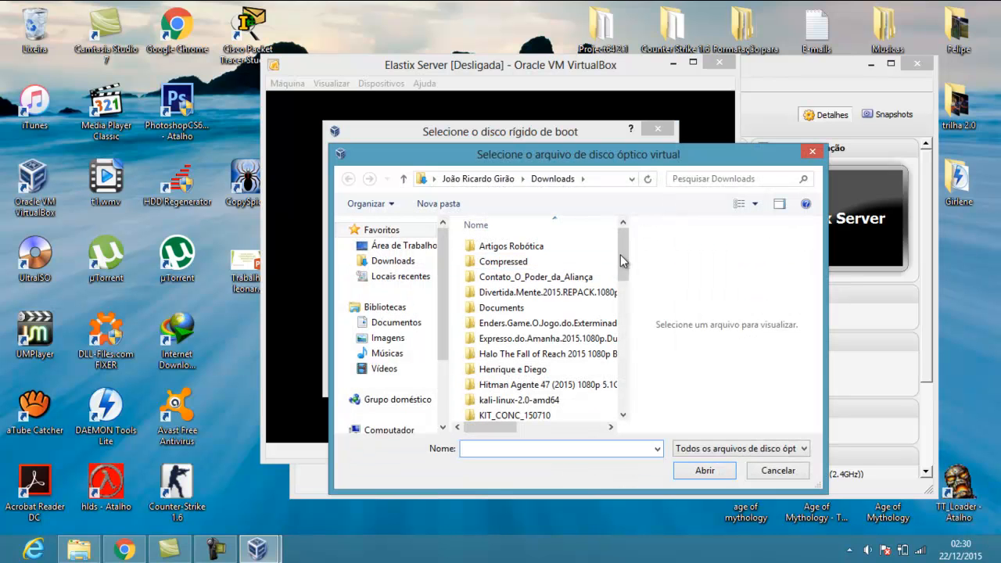
pyautogui.moveTo(621, 255); pyautogui.dragTo(628, 384)
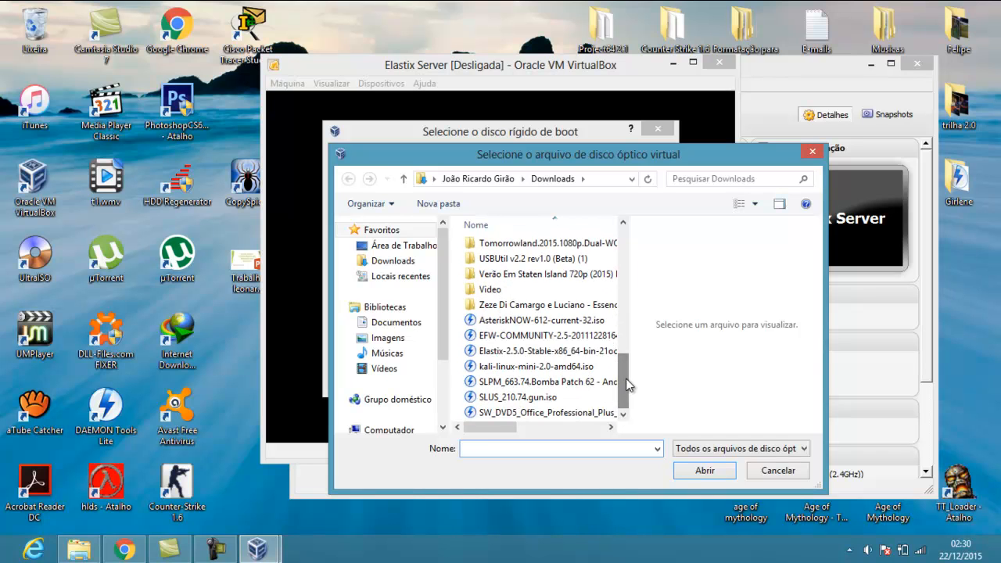
pyautogui.click(579, 352)
pyautogui.click(696, 477)
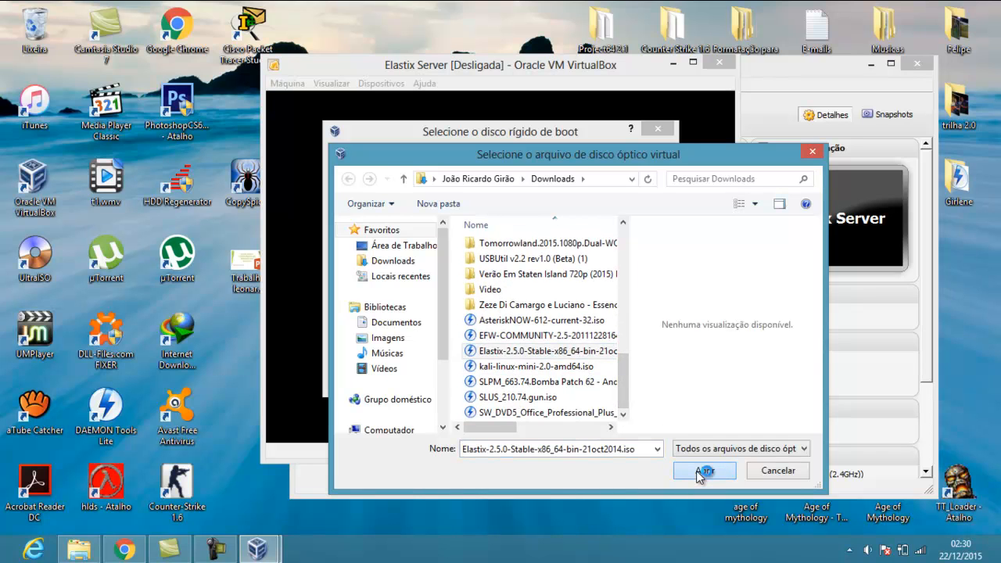
pyautogui.click(567, 378)
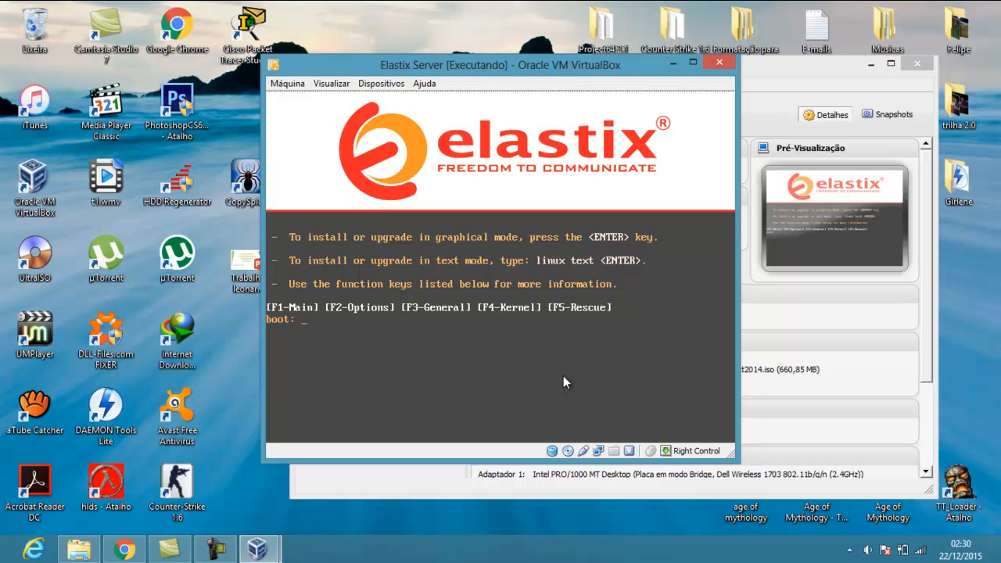
# Launch the installer from the boot prompt and select Portuguese (Brazilian) as the language
pyautogui.press('Return')
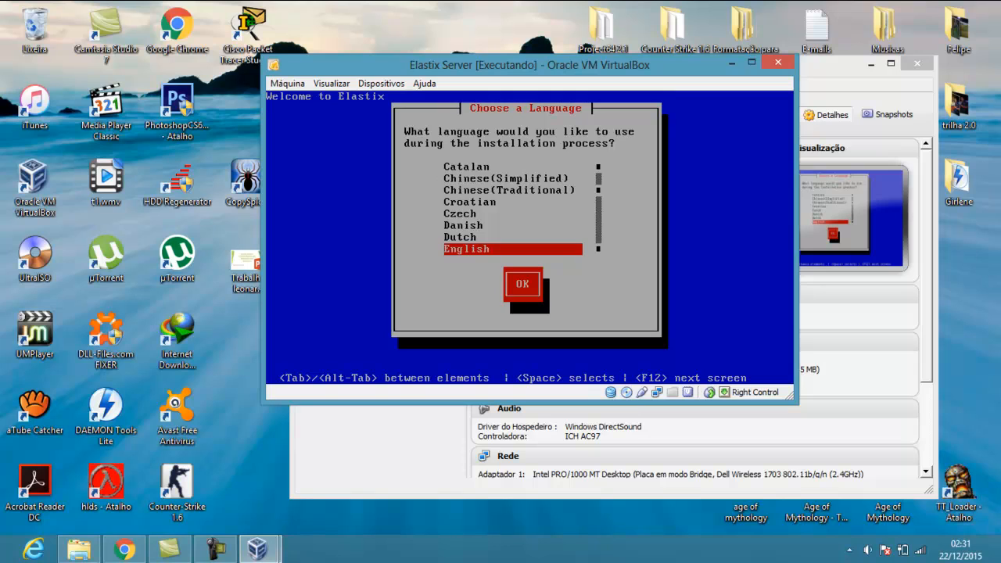
pyautogui.press('Up')
pyautogui.press('Up')
pyautogui.press('Up')
pyautogui.press('Down')
pyautogui.press('Down')
pyautogui.press('Down')
pyautogui.press('Down')
pyautogui.press('Down')
pyautogui.press('Down')
pyautogui.press('Down')
pyautogui.press('Down')
pyautogui.press('Down')
pyautogui.press('Down')
pyautogui.press('Down')
pyautogui.press('Down')
pyautogui.press('Down')
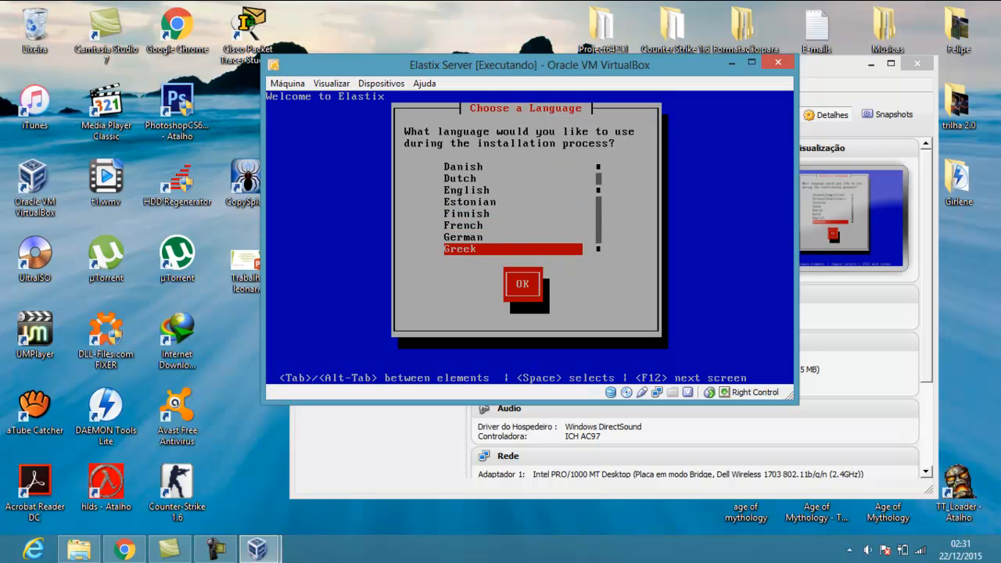
pyautogui.press('Down')
pyautogui.press('Down')
pyautogui.press('Down')
pyautogui.press('Down')
pyautogui.press('Down')
pyautogui.press('Down')
pyautogui.press('Down')
pyautogui.press('Down')
pyautogui.press('Down')
pyautogui.press('Down')
pyautogui.press('Down')
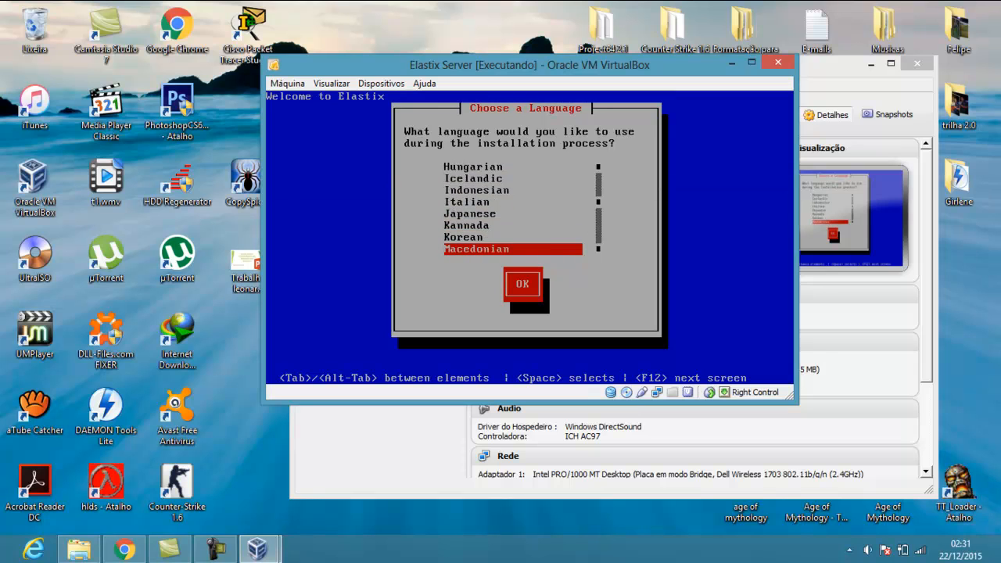
pyautogui.press('Down')
pyautogui.press('Down')
pyautogui.press('Down')
pyautogui.press('Down')
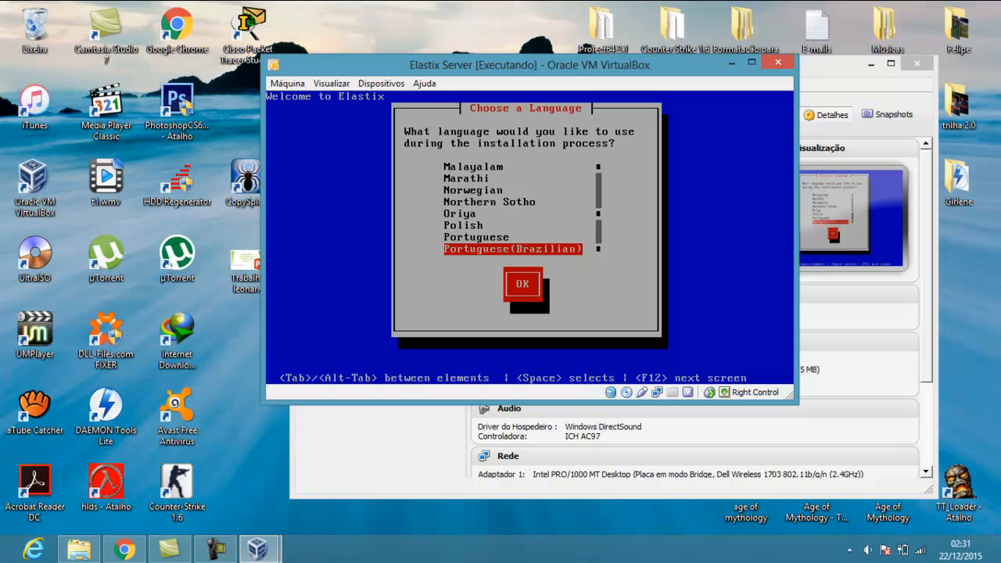
pyautogui.press('Tab')
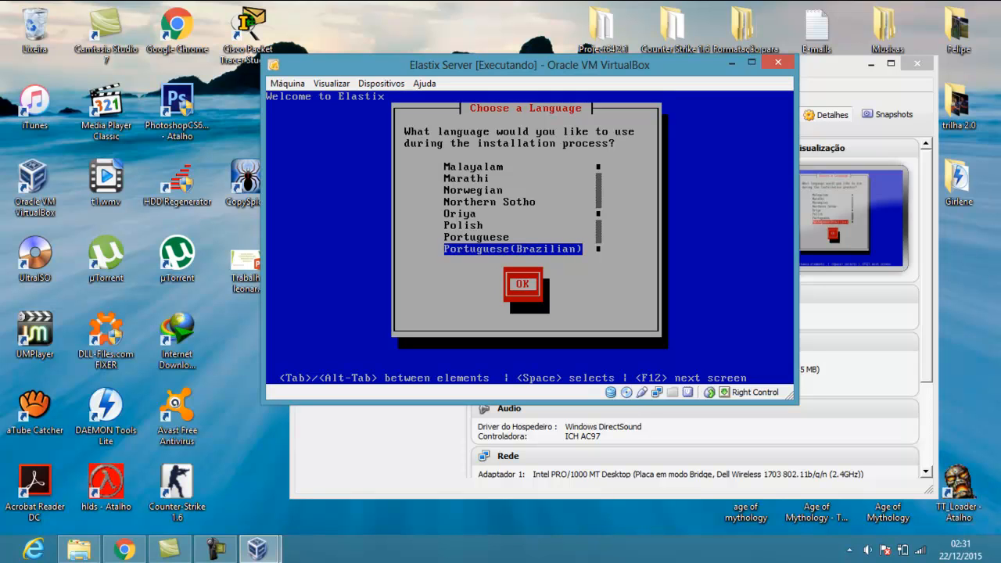
pyautogui.press('Return')
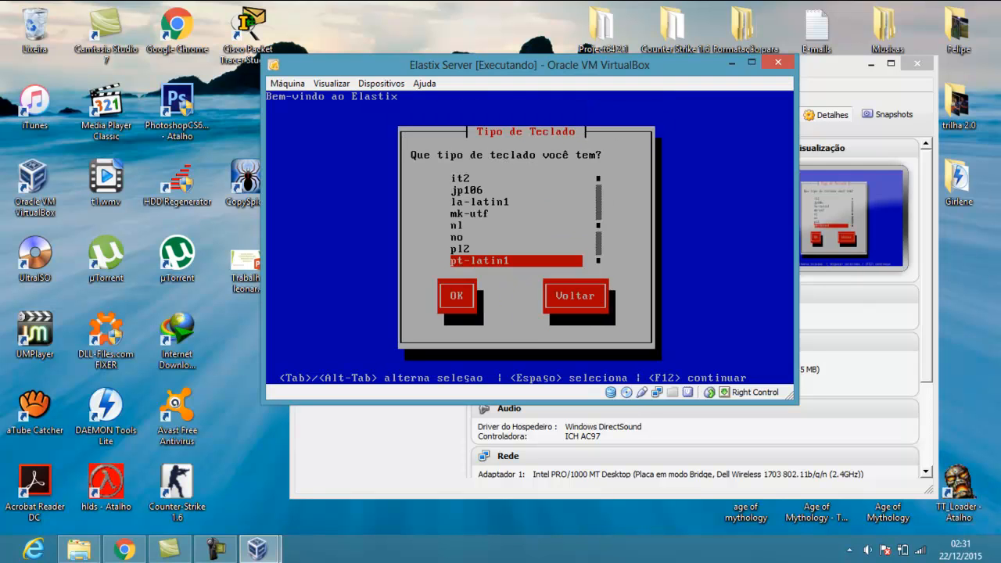
# Choose br-abnt2 as the installer keyboard layout
pyautogui.press('Up')
pyautogui.press('Up')
pyautogui.press('Up')
pyautogui.press('Up')
pyautogui.press('Up')
pyautogui.press('Up')
pyautogui.press('Up')
pyautogui.press('Up')
pyautogui.press('Up')
pyautogui.press('Up')
pyautogui.press('Up')
pyautogui.press('Up')
pyautogui.press('Up')
pyautogui.press('Up')
pyautogui.press('Up')
pyautogui.press('Up')
pyautogui.press('Up')
pyautogui.press('Up')
pyautogui.press('Up')
pyautogui.press('Up')
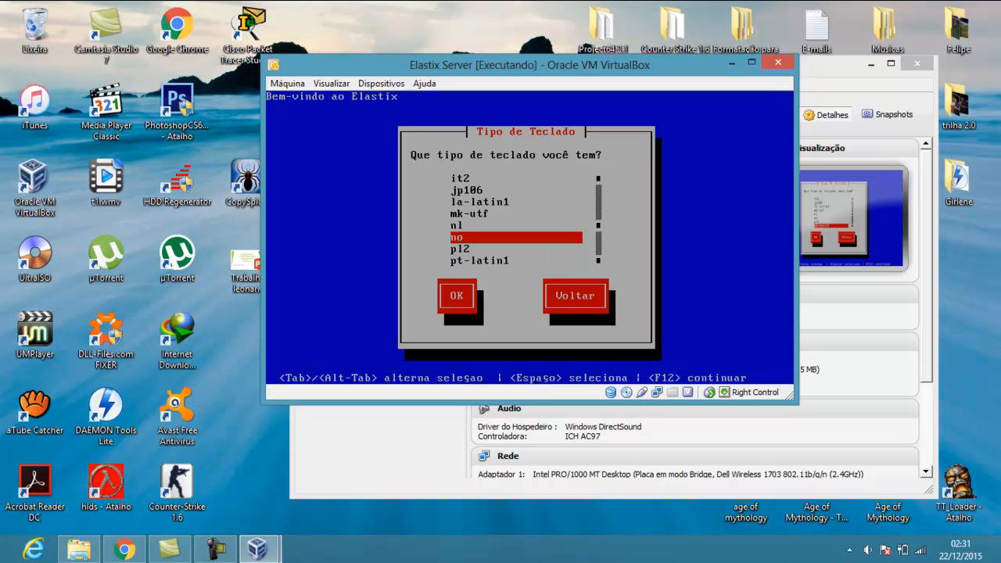
pyautogui.press('Down')
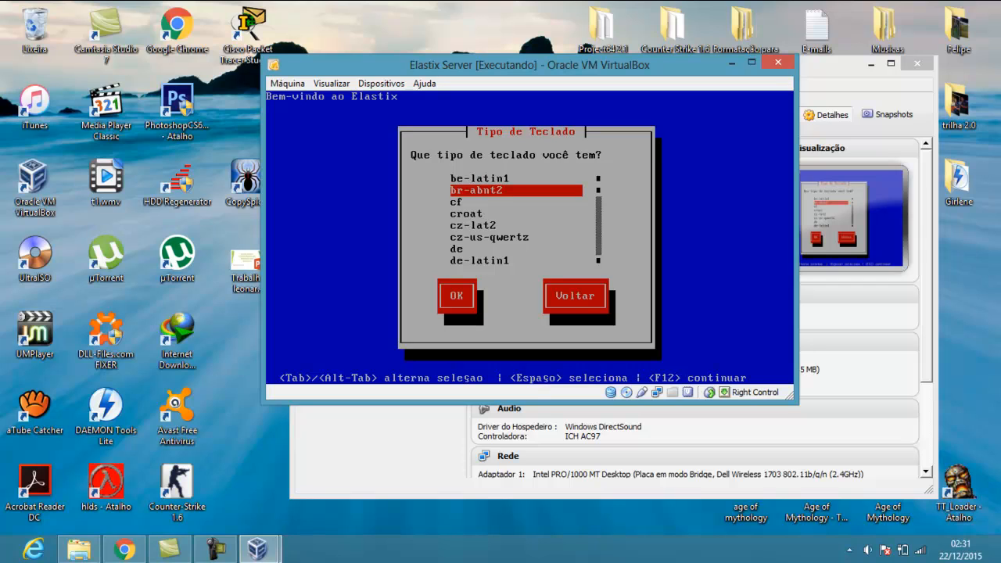
pyautogui.press('Tab')
pyautogui.press('Return')
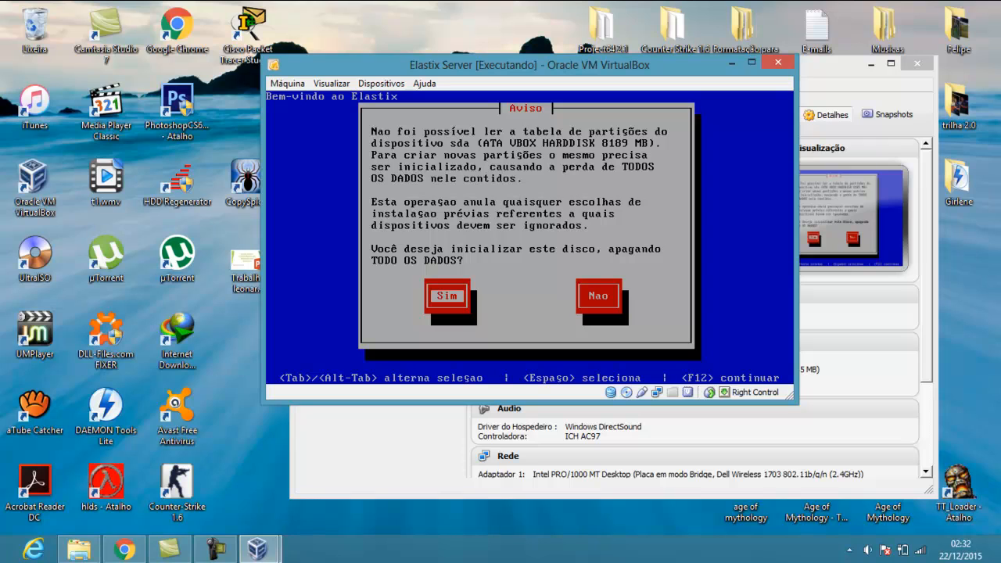
# Initialize sda, accept default free-space partitioning, and skip reviewing the layout
pyautogui.press('Return')
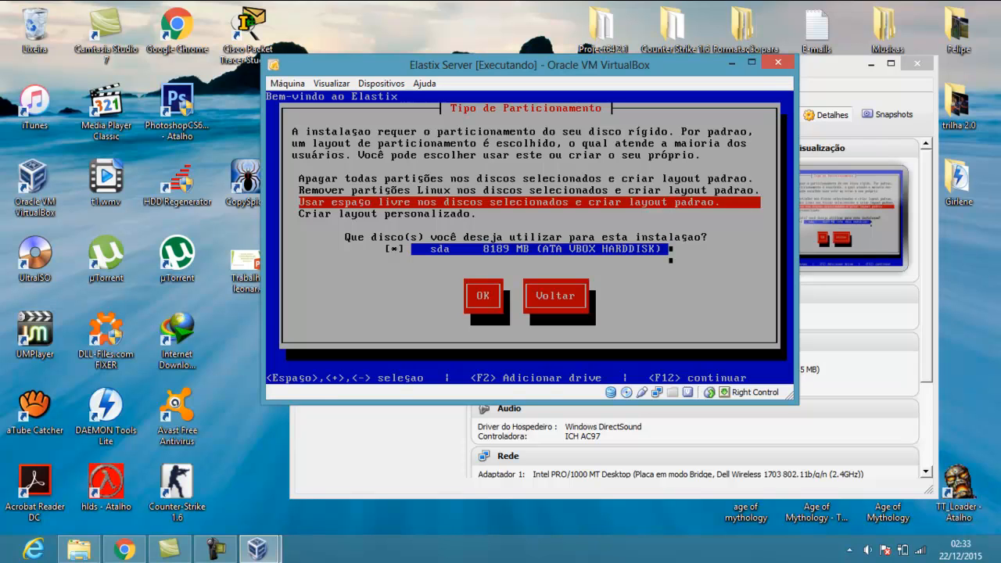
pyautogui.press('Tab')
pyautogui.press('Tab')
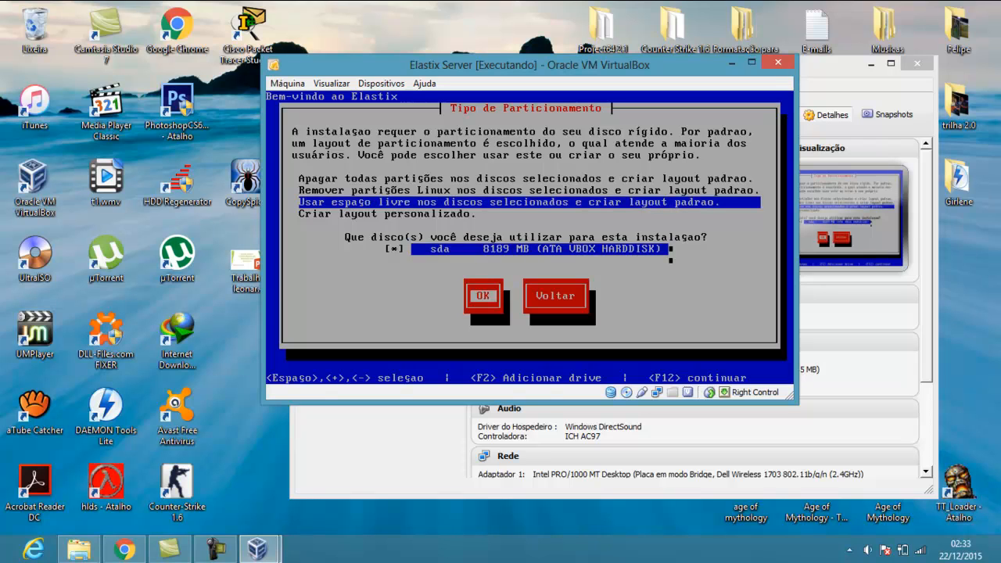
pyautogui.press('Return')
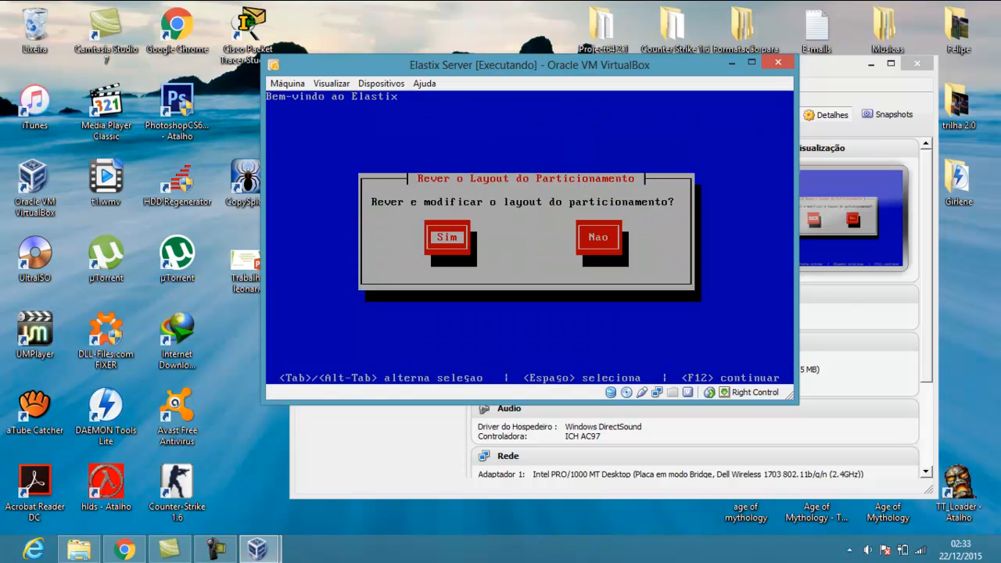
pyautogui.press('Tab')
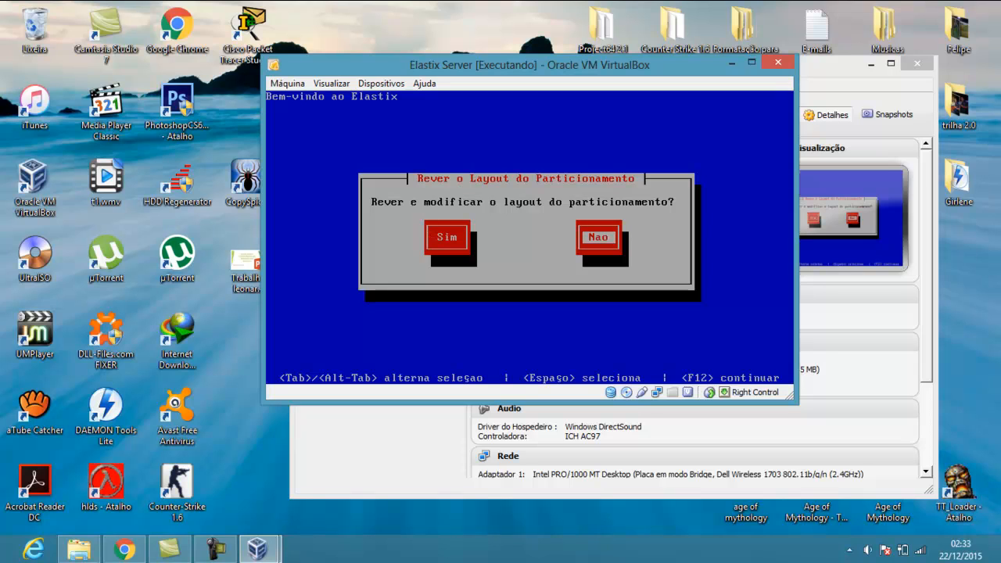
pyautogui.press('Return')
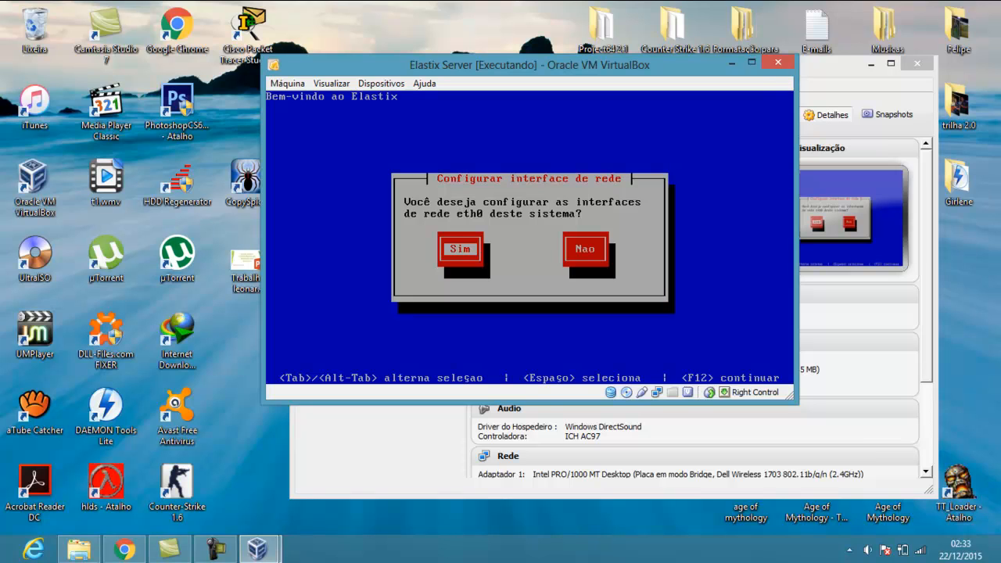
# Configure eth0 with IPv6 disabled and IPv4 obtained via DHCP
pyautogui.press('Return')
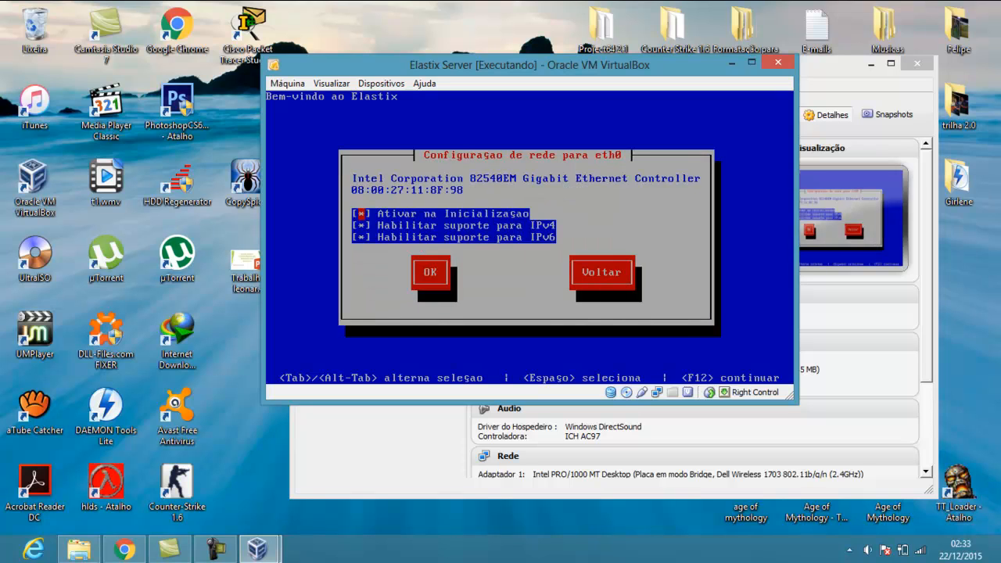
pyautogui.press('Down')
pyautogui.press('Down')
pyautogui.press('Tab')
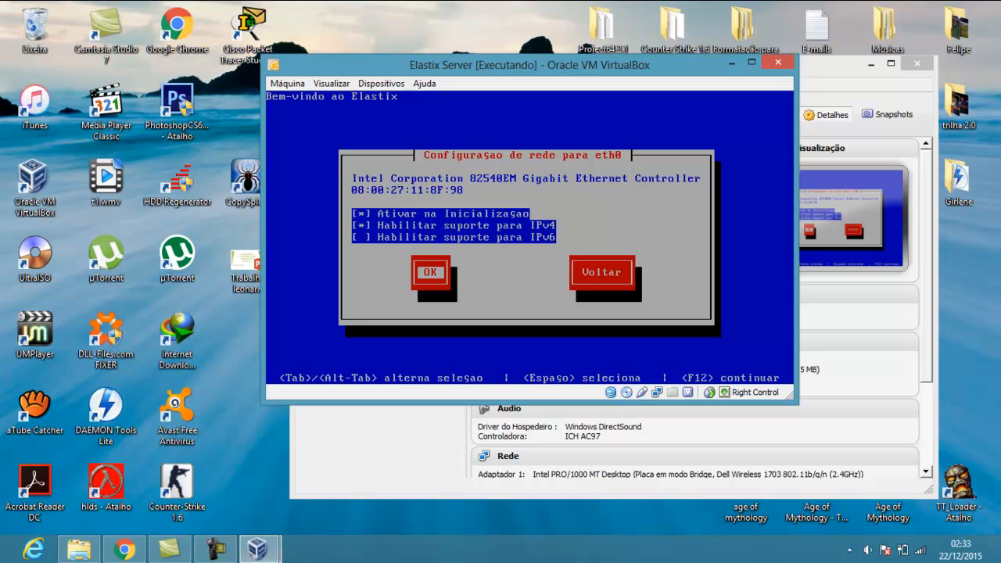
pyautogui.press('Return')
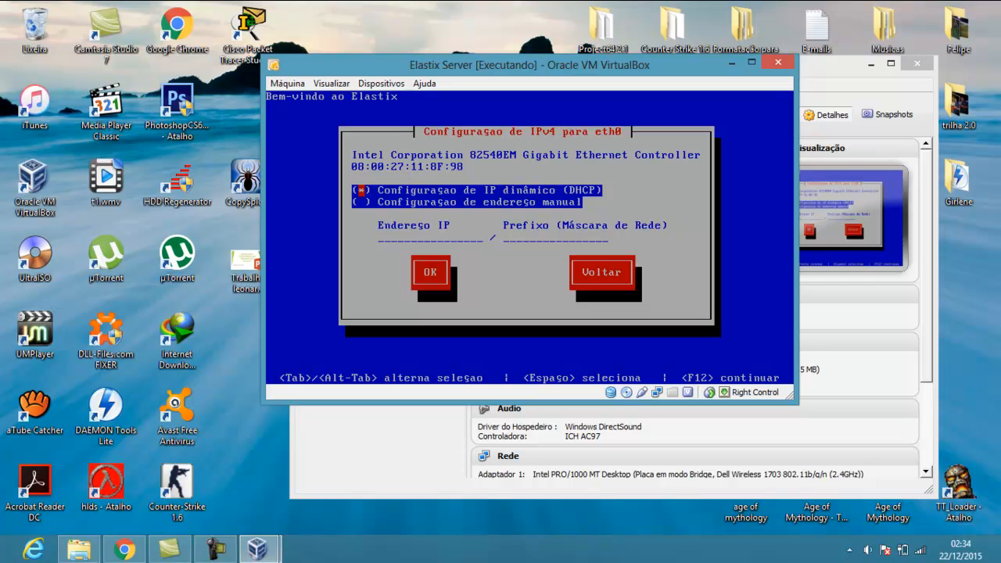
pyautogui.press('Tab')
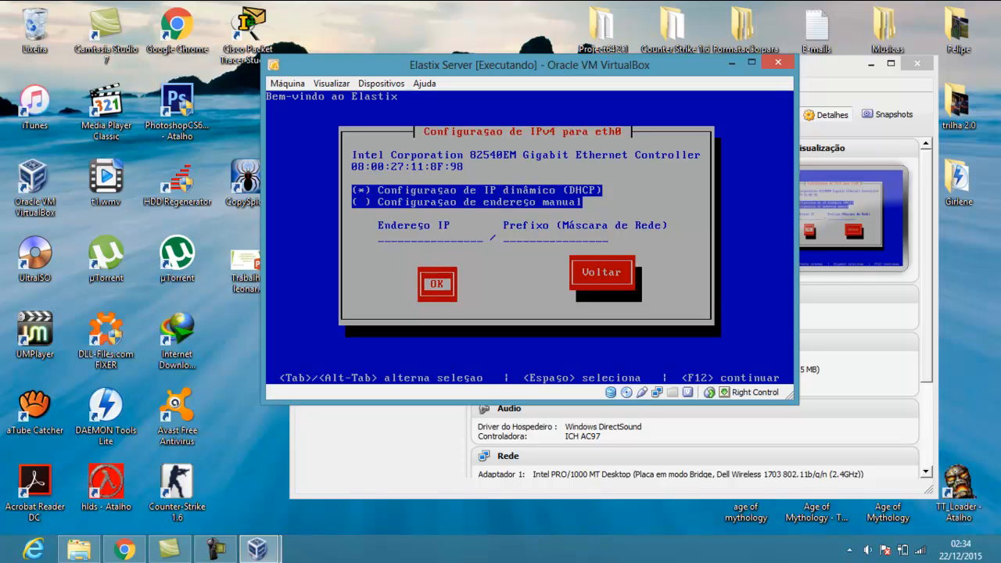
pyautogui.press('Return')
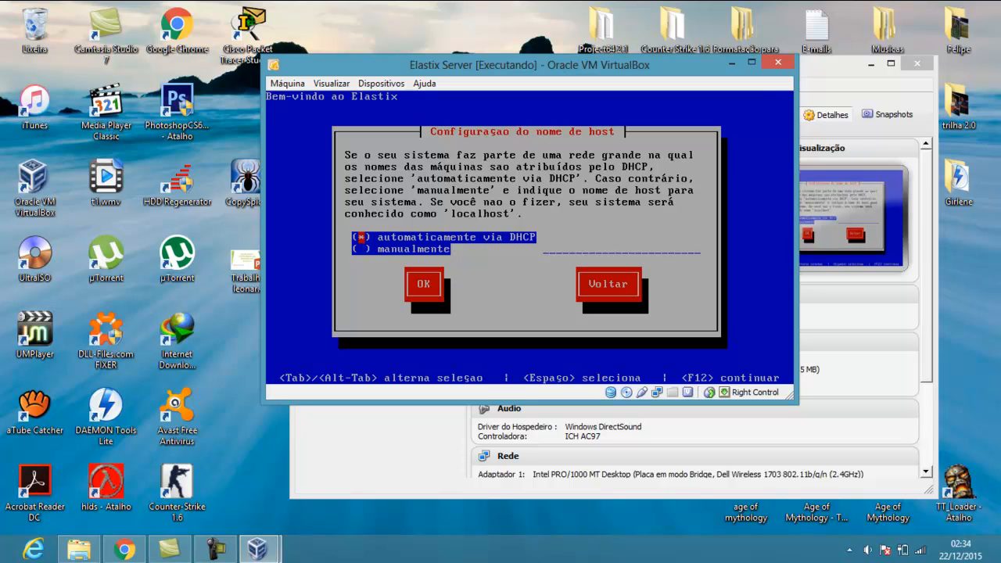
# Set the hostname manually to 'localhost'
pyautogui.press('Down')
pyautogui.press('space')
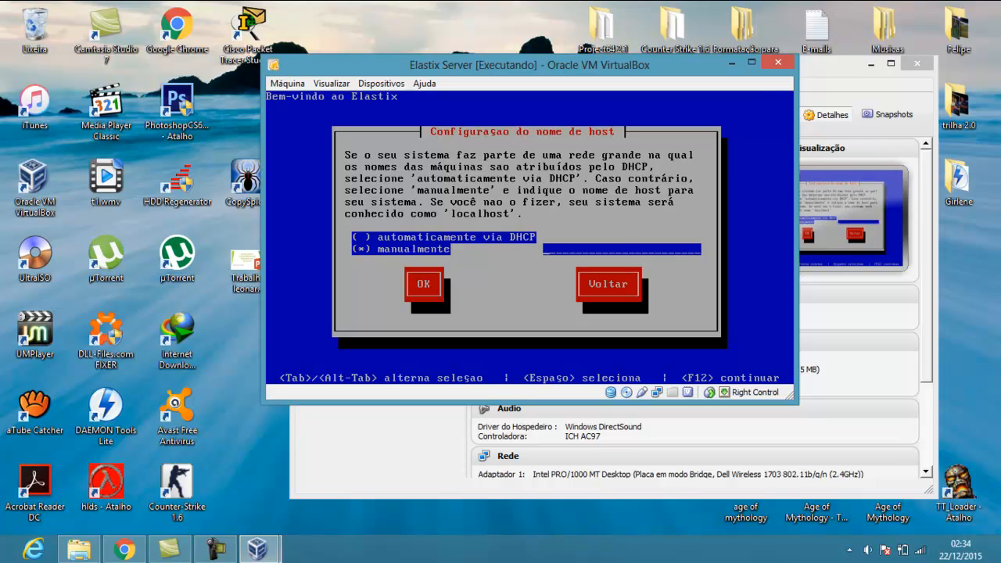
pyautogui.write('localhost')
pyautogui.press('Tab')
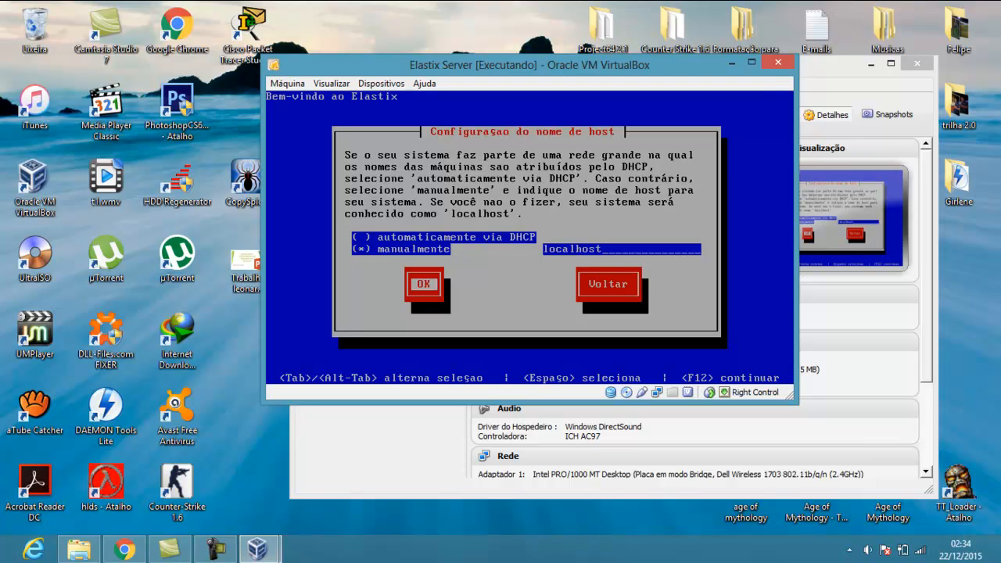
pyautogui.press('Return')
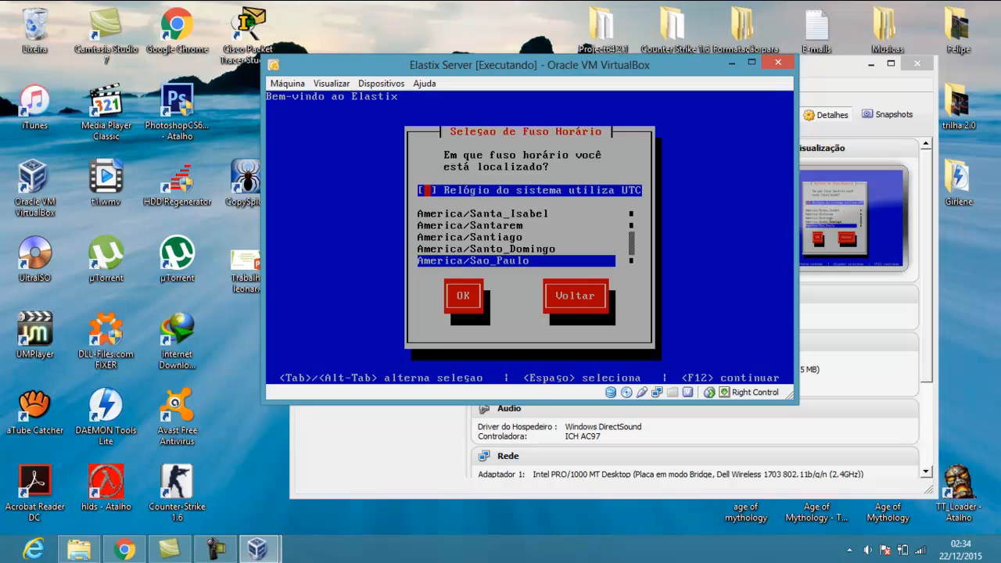
# Pick the America time zone from the list and confirm it
pyautogui.press('Tab')
pyautogui.press('Up')
pyautogui.press('Up')
pyautogui.press('Up')
pyautogui.press('Up')
pyautogui.press('Up')
pyautogui.press('Up')
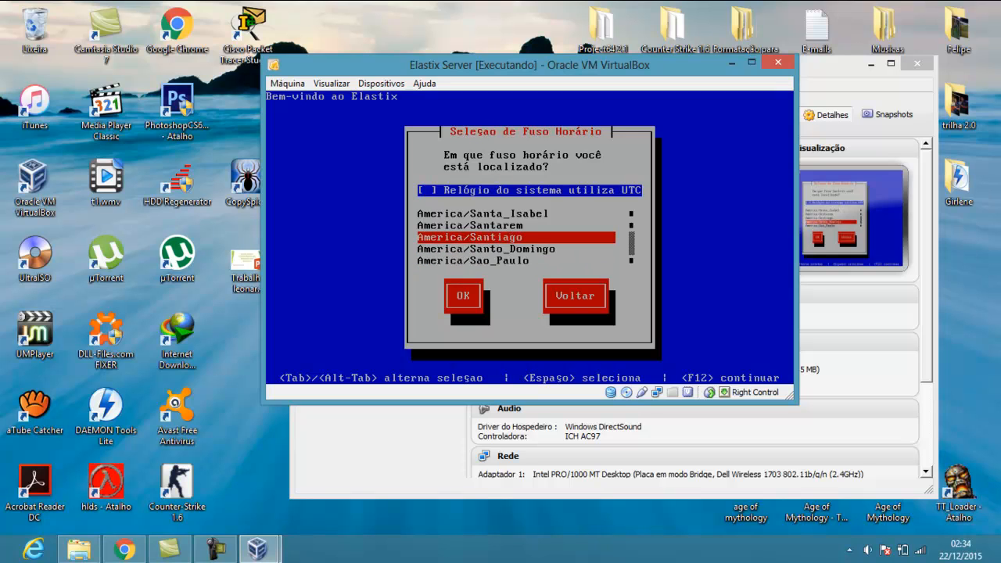
pyautogui.press('Up')
pyautogui.press('Up')
pyautogui.press('Up')
pyautogui.press('Up')
pyautogui.press('Up')
pyautogui.press('Up')
pyautogui.press('Up')
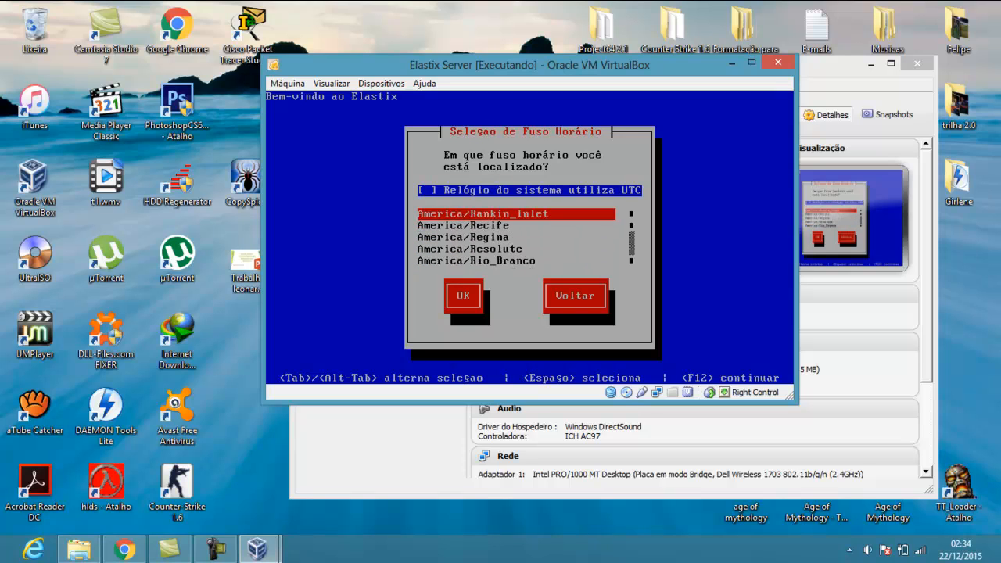
pyautogui.press('Up')
pyautogui.press('Up')
pyautogui.press('Up')
pyautogui.press('Up')
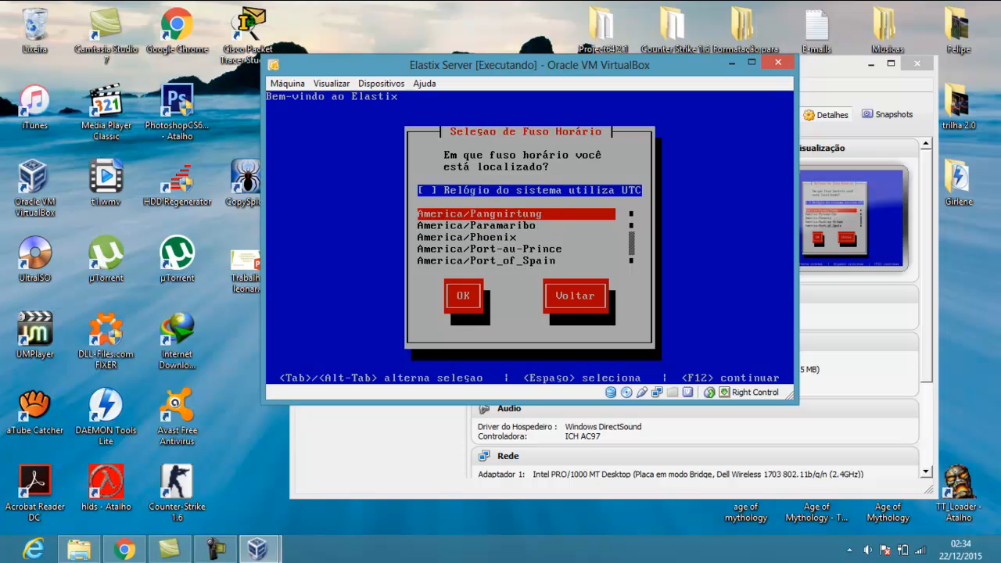
pyautogui.press('Up')
pyautogui.press('Up')
pyautogui.press('Up')
pyautogui.press('Up')
pyautogui.press('Up')
pyautogui.press('Up')
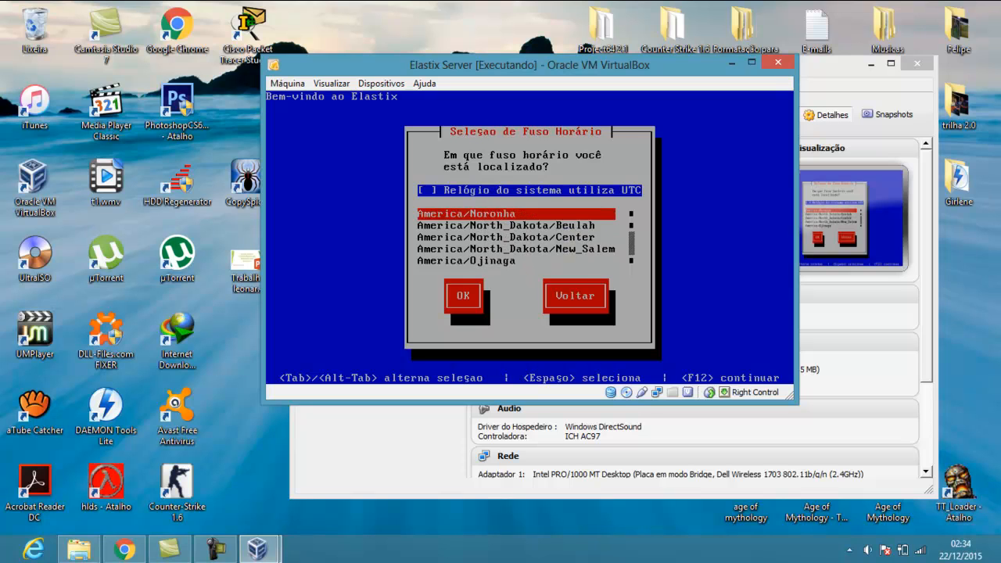
pyautogui.press('Up')
pyautogui.press('Up')
pyautogui.press('Up')
pyautogui.press('Up')
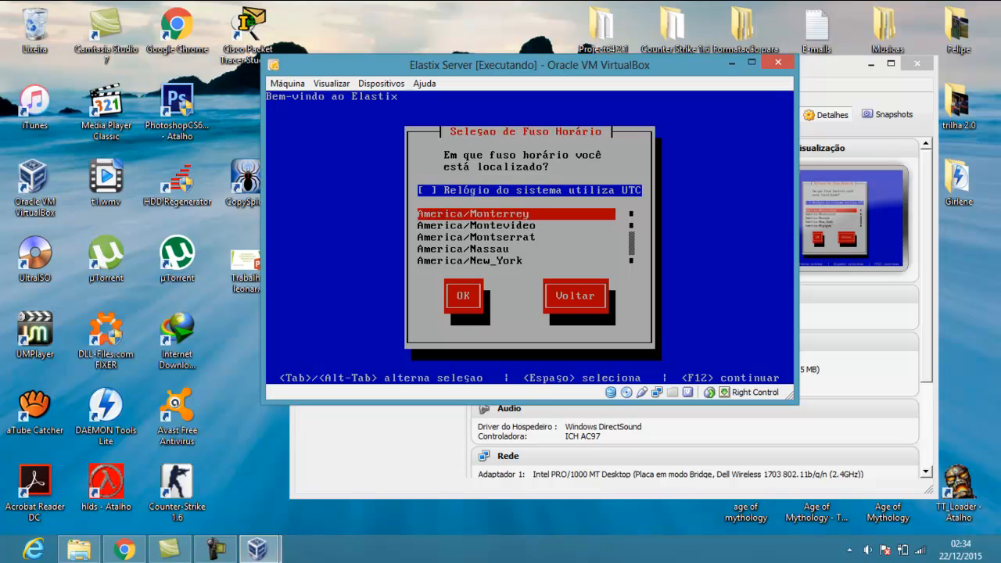
pyautogui.press('Up')
pyautogui.press('Up')
pyautogui.press('Up')
pyautogui.press('Up')
pyautogui.press('Up')
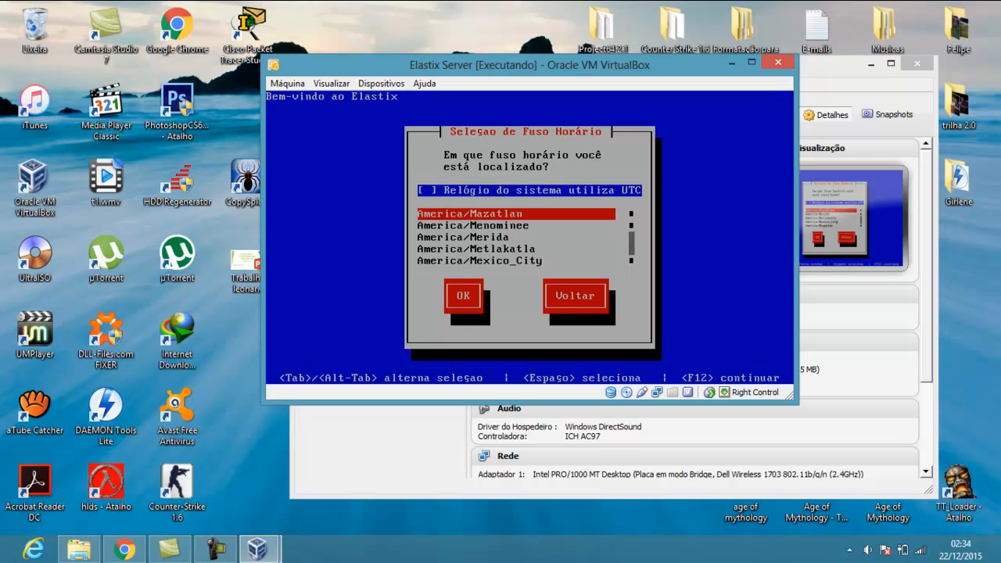
pyautogui.press('Up')
pyautogui.press('Up')
pyautogui.press('Up')
pyautogui.press('Up')
pyautogui.press('Up')
pyautogui.press('Up')
pyautogui.press('Up')
pyautogui.press('Up')
pyautogui.press('Up')
pyautogui.press('Up')
pyautogui.press('Up')
pyautogui.press('Up')
pyautogui.press('Up')
pyautogui.press('Up')
pyautogui.press('Up')
pyautogui.press('Up')
pyautogui.press('Up')
pyautogui.press('Up')
pyautogui.press('Up')
pyautogui.press('Up')
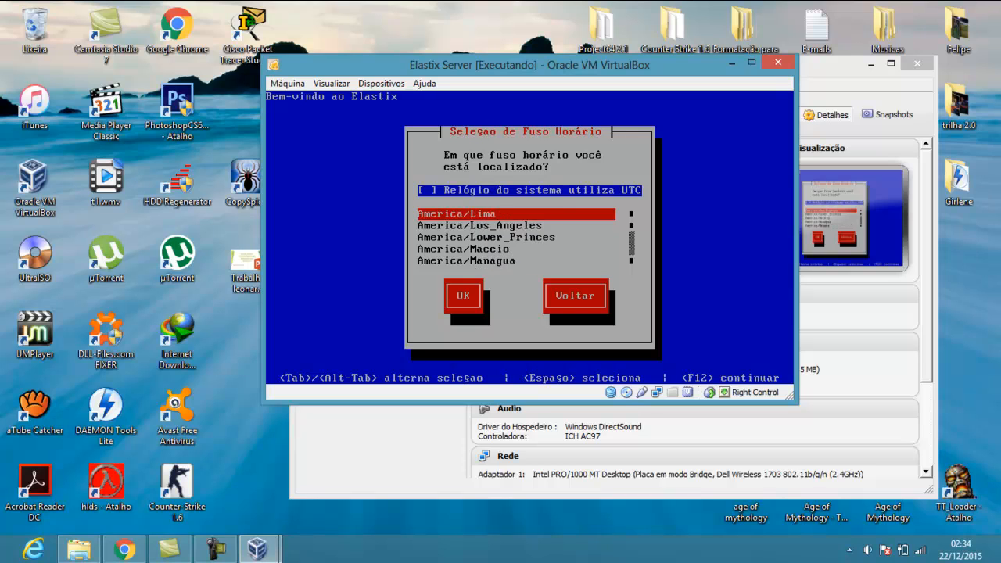
pyautogui.press('Up')
pyautogui.press('Up')
pyautogui.press('Up')
pyautogui.press('Up')
pyautogui.press('Up')
pyautogui.press('Up')
pyautogui.press('Up')
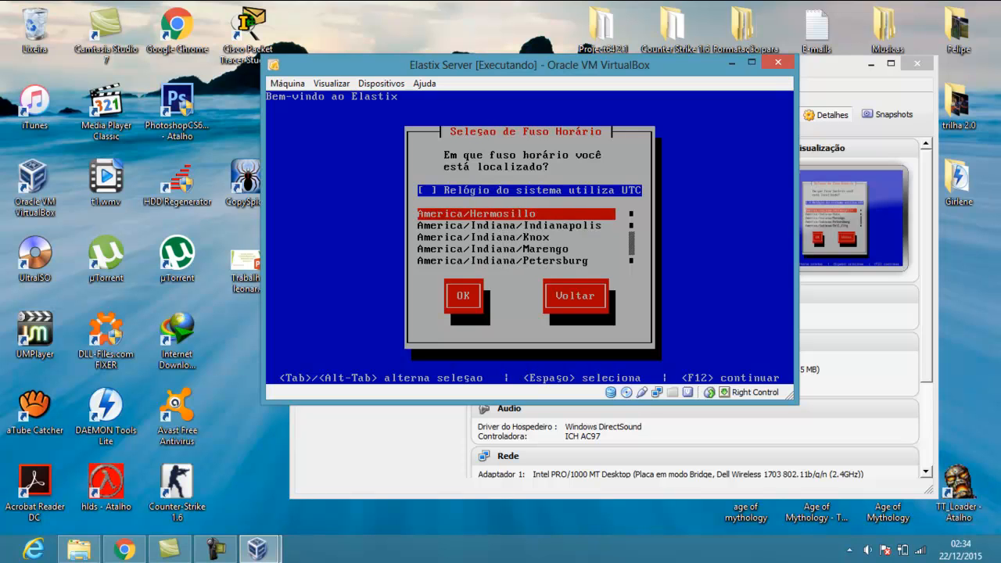
pyautogui.press('Up')
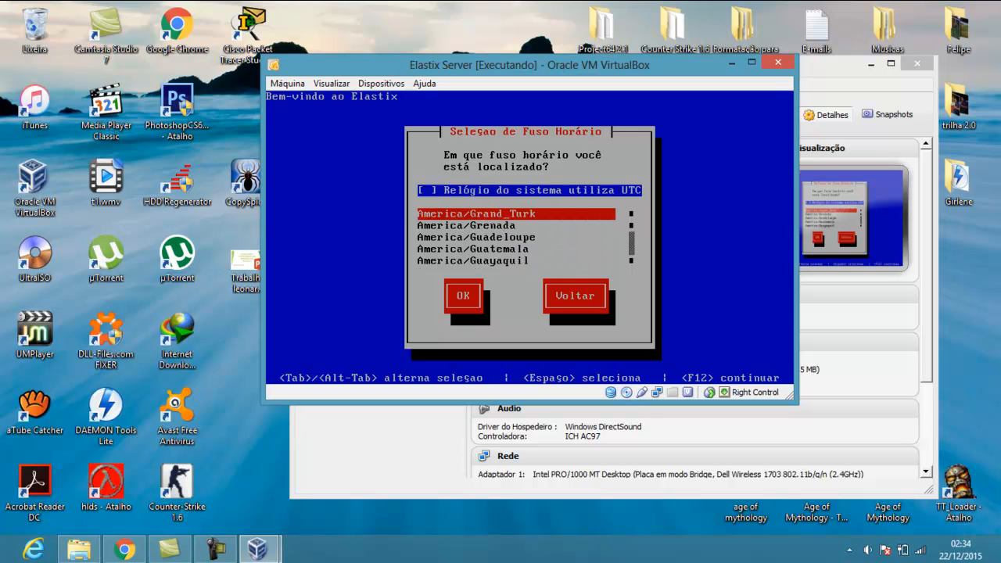
pyautogui.press('Up')
pyautogui.press('Up')
pyautogui.press('Up')
pyautogui.press('Down')
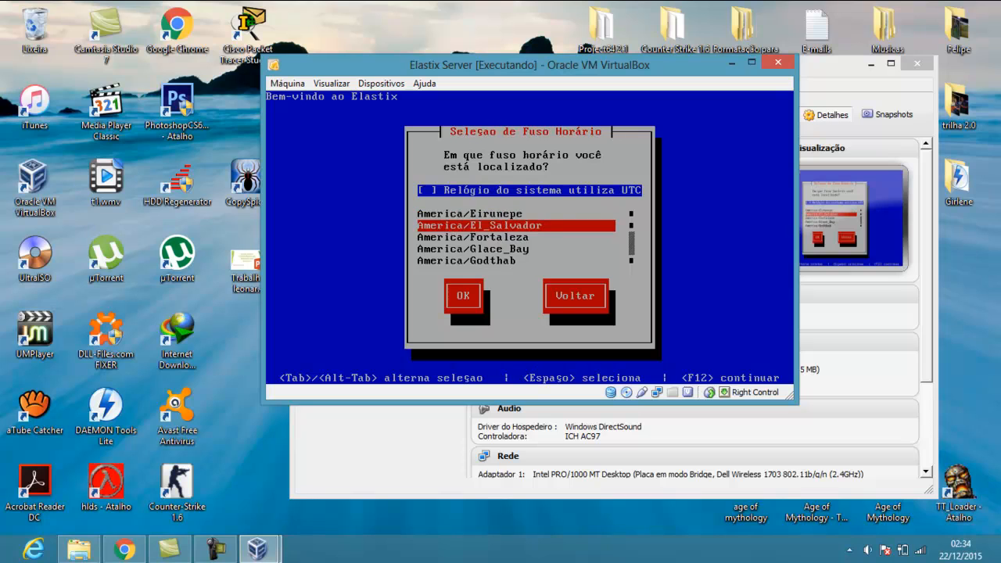
pyautogui.press('Down')
pyautogui.press('Tab')
pyautogui.press('Return')
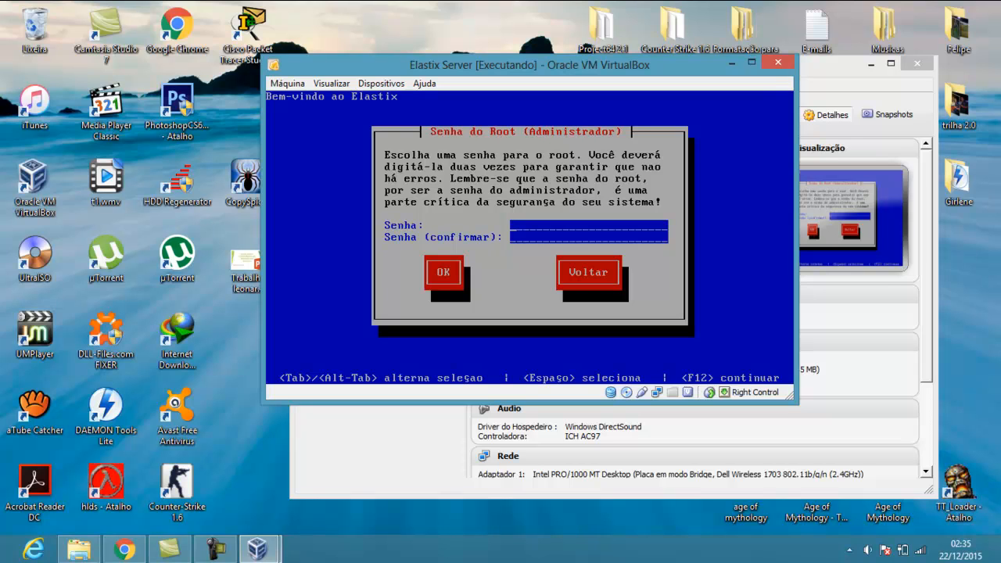
# Enter the Elastix root password in Senha and Senha (confirmar) and accept it to start installation
pyautogui.write('*******')
pyautogui.press('BackSpace')
pyautogui.press('BackSpace')
pyautogui.press('BackSpace')
pyautogui.press('BackSpace')
pyautogui.press('BackSpace')
pyautogui.press('BackSpace')
pyautogui.press('BackSpace')
pyautogui.write('************')
pyautogui.press('Tab')
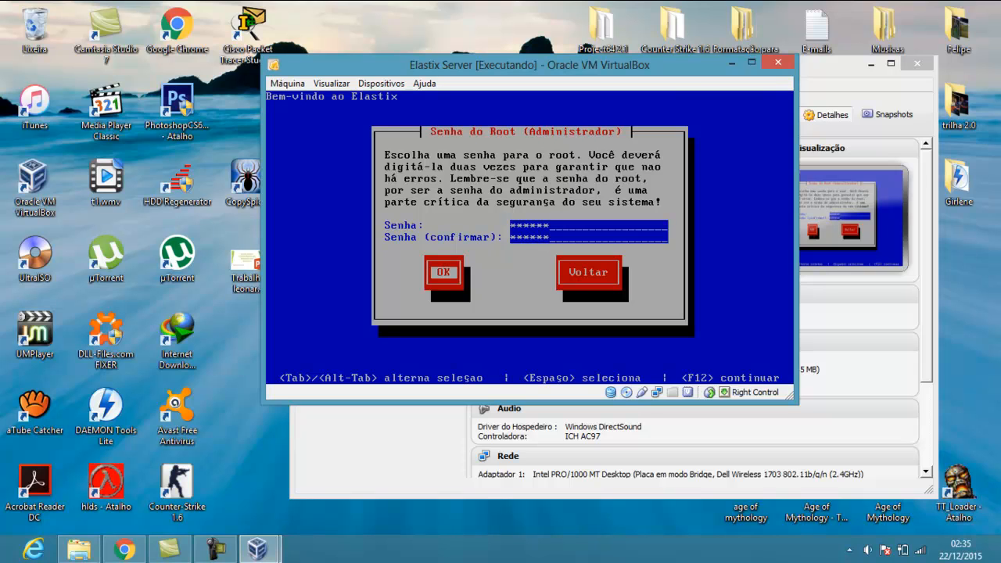
pyautogui.press('Return')
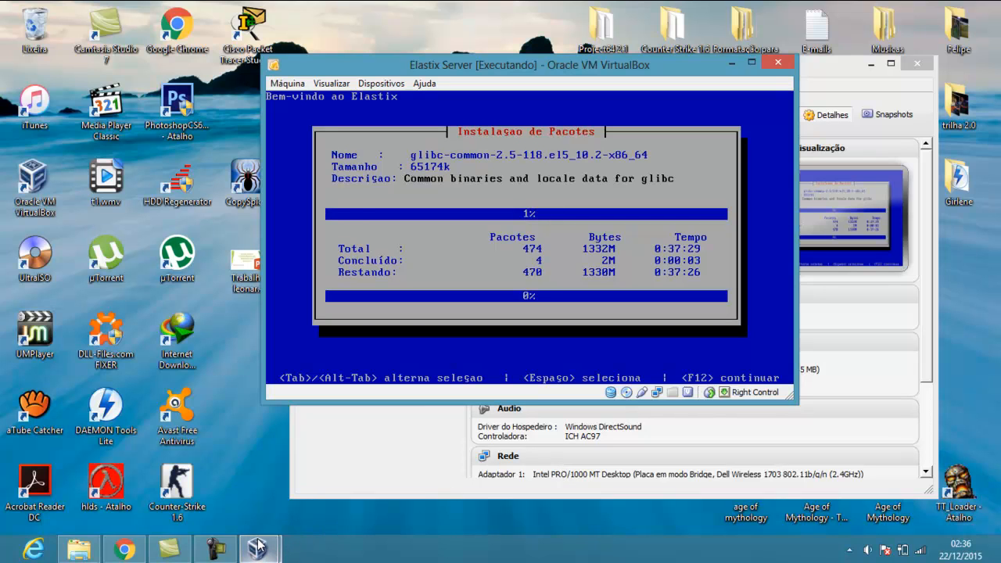
# Bring the Elastix server window forward and let Instalação de Pacotes run until the MySQL password screen
pyautogui.moveTo(257, 548)
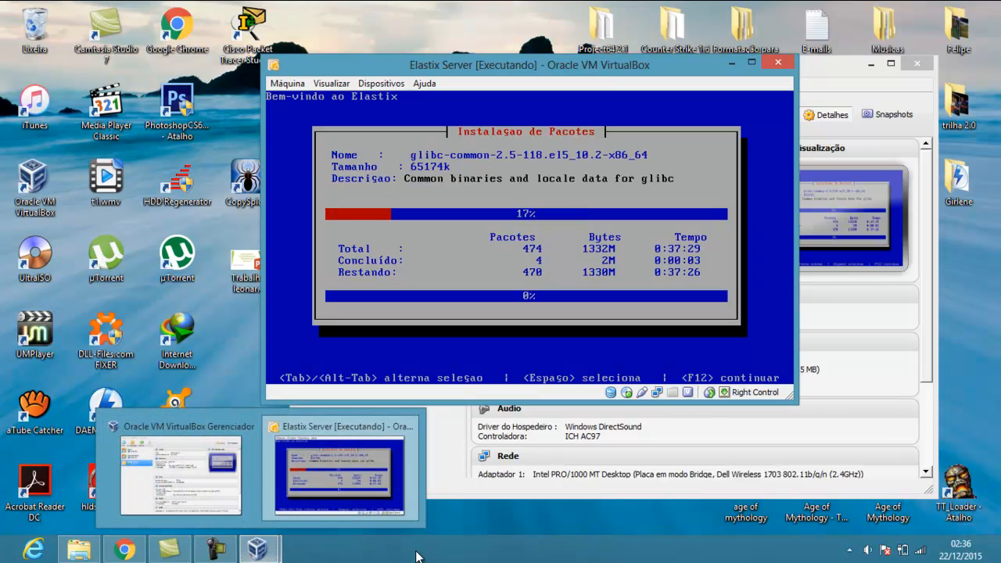
pyautogui.click(372, 497)
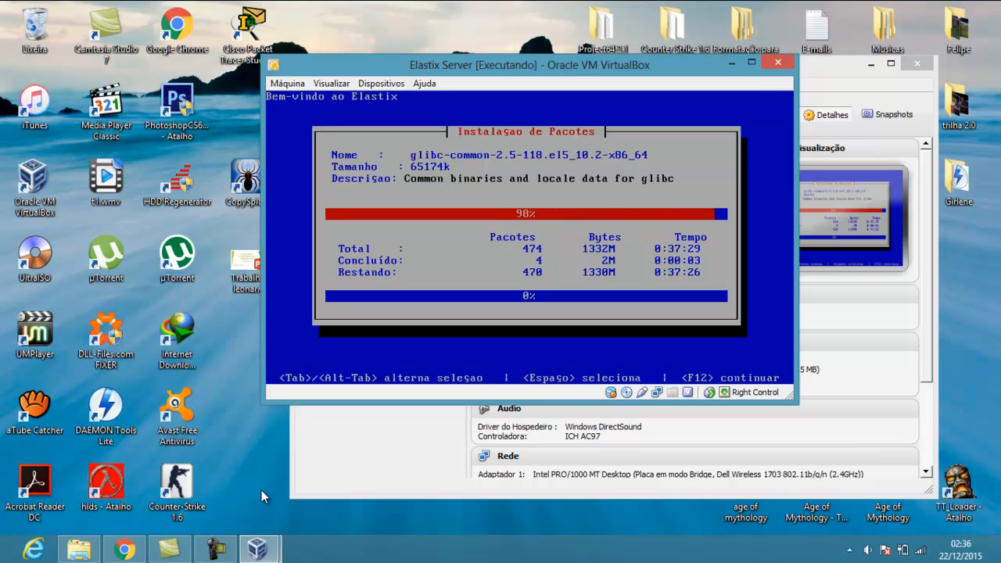
pyautogui.moveTo(216, 549)
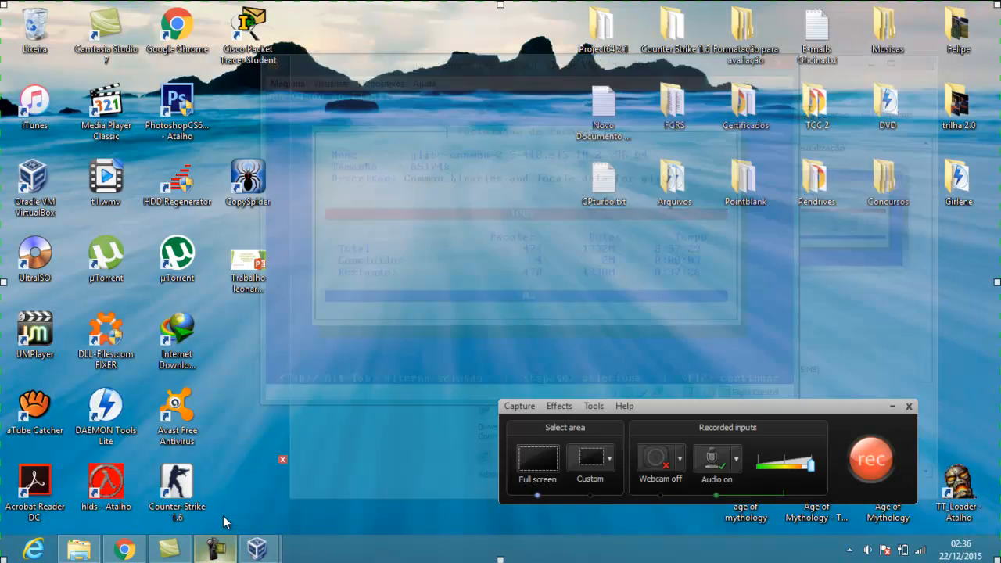
pyautogui.click(222, 516)
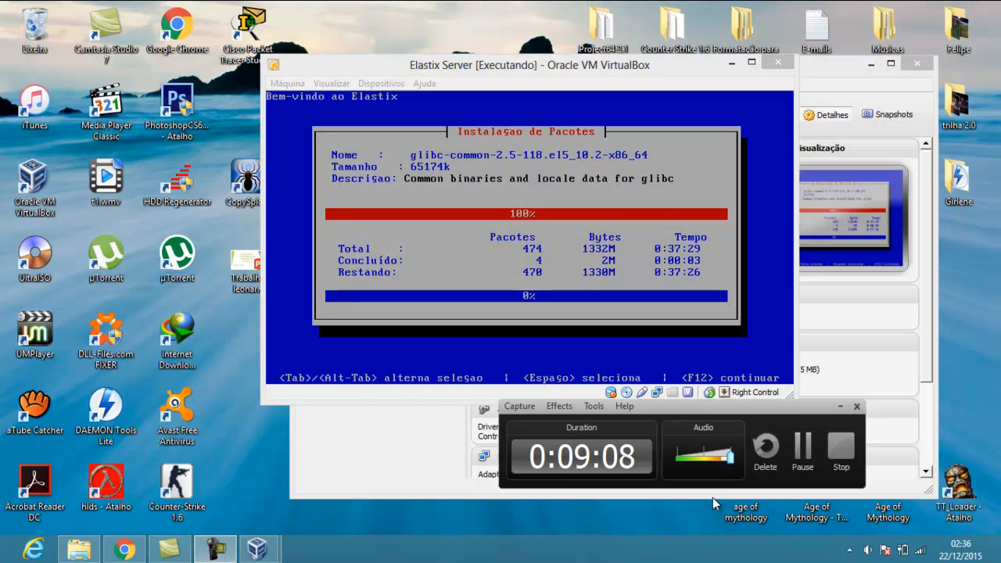
pyautogui.click(810, 458)
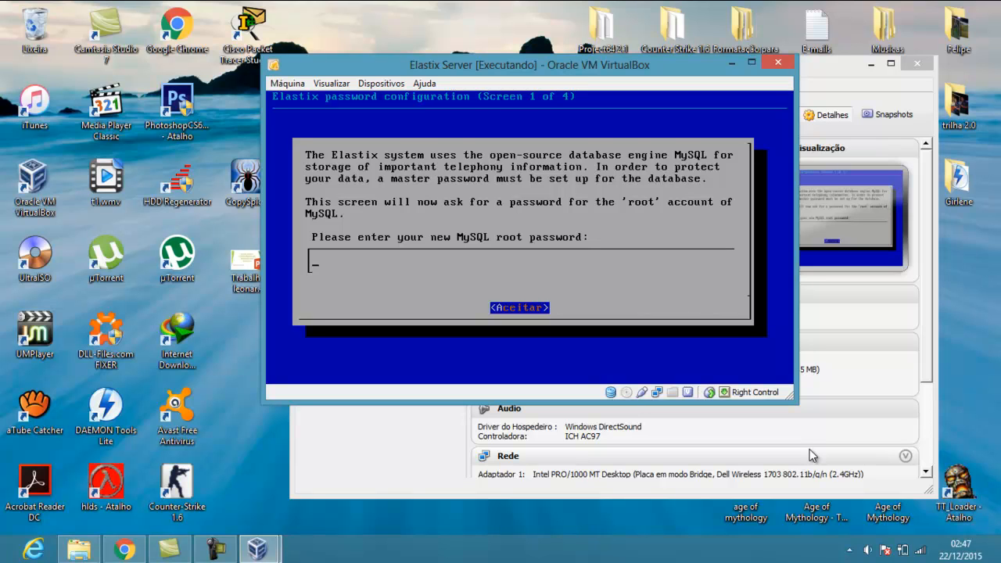
# Set and confirm the new MySQL root password
pyautogui.write('******')
pyautogui.press('BackSpace')
pyautogui.press('BackSpace')
pyautogui.press('BackSpace')
pyautogui.press('BackSpace')
pyautogui.press('BackSpace')
pyautogui.press('BackSpace')
pyautogui.write('******')
pyautogui.press('Return')
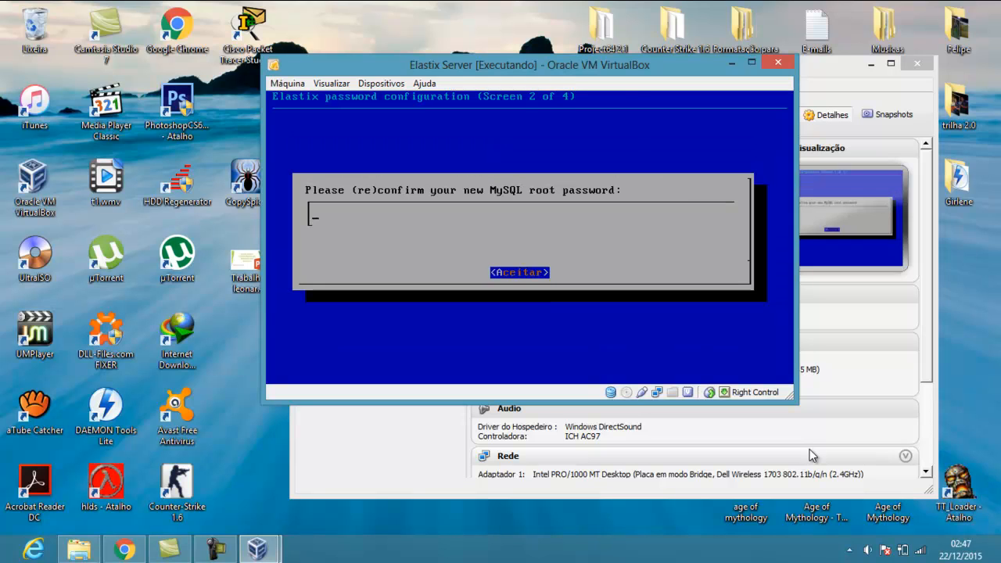
pyautogui.write('*****')
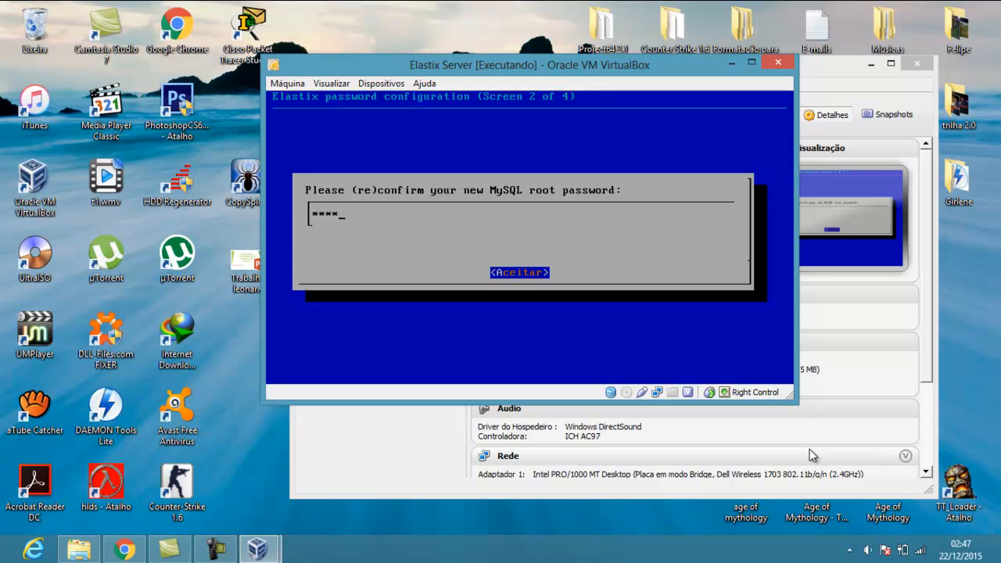
pyautogui.write('*')
pyautogui.press('Return')
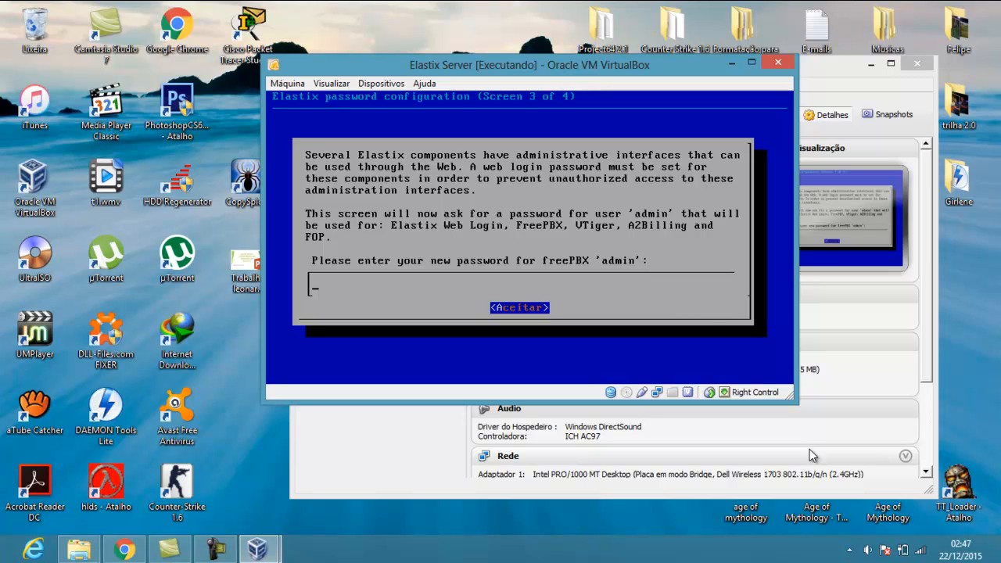
# Set and confirm the freePBX admin password, reaching the CentOS login prompt
pyautogui.write('******')
pyautogui.press('Return')
pyautogui.write('******')
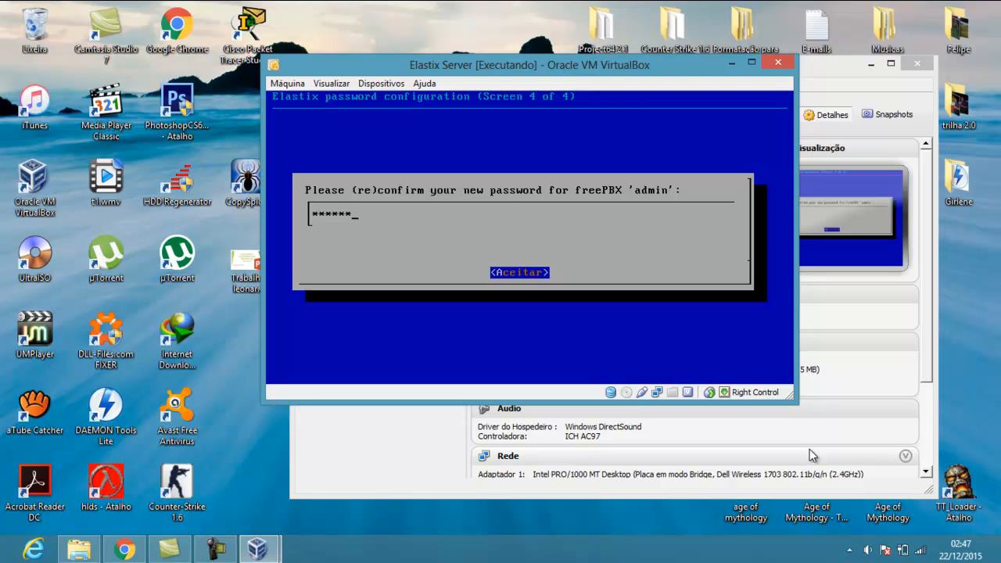
pyautogui.press('Return')
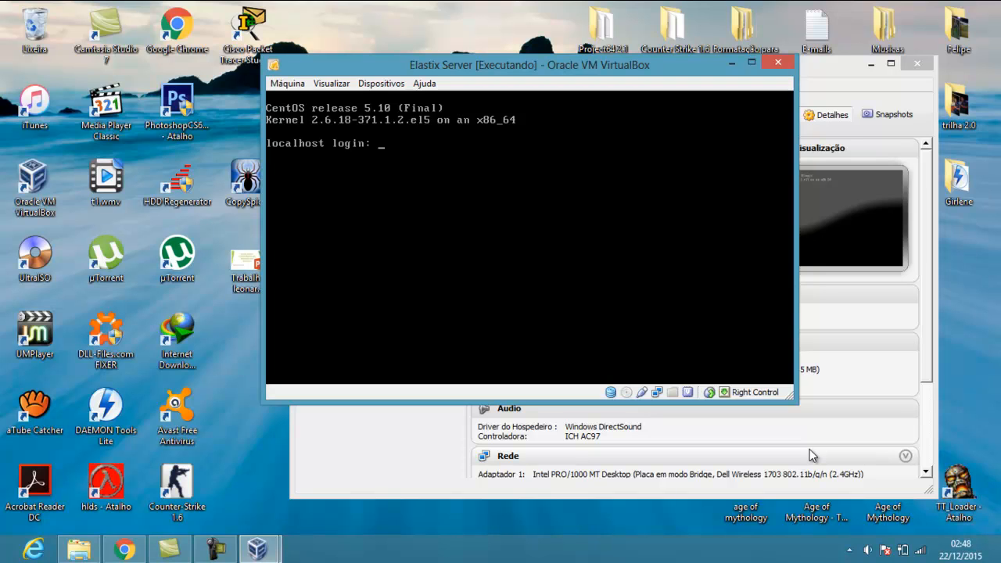
# Enter root as the login name at the localhost login prompt
pyautogui.write('root')
pyautogui.press('Return')
pyautogui.press('Return')
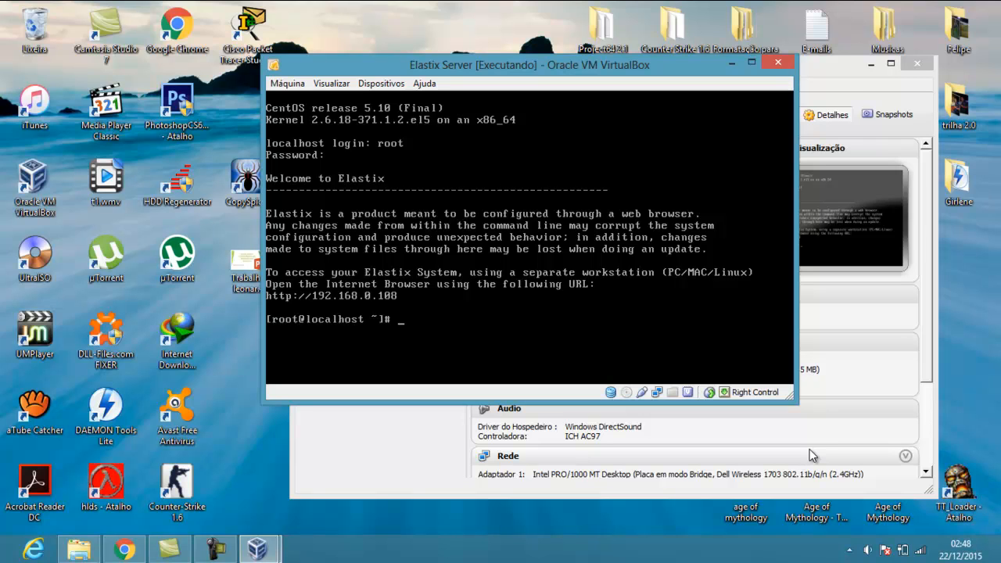
# Minimise the Elastix server window and launch a new Google Chrome window from the taskbar jump list
pyautogui.click(733, 64)
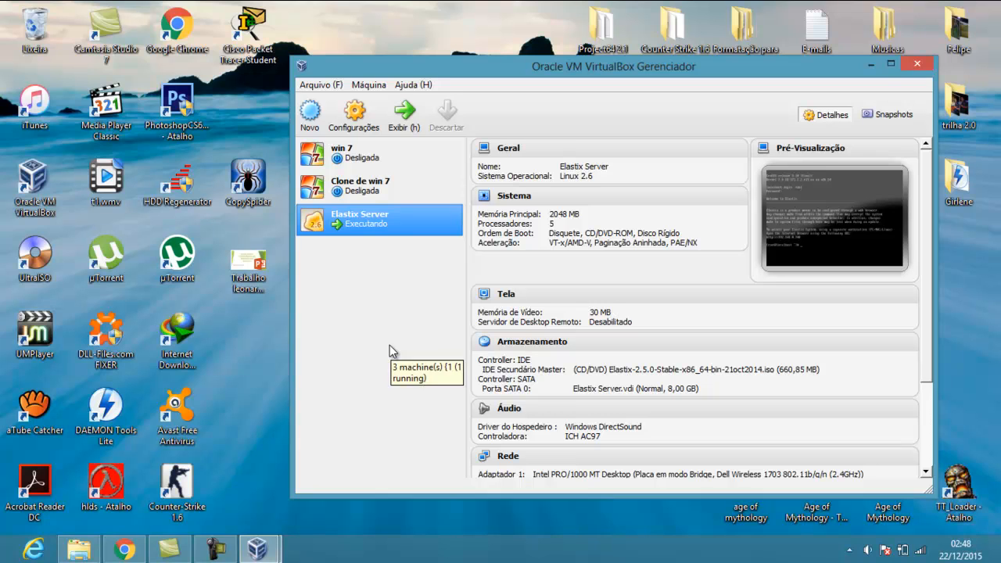
pyautogui.rightClick(135, 553)
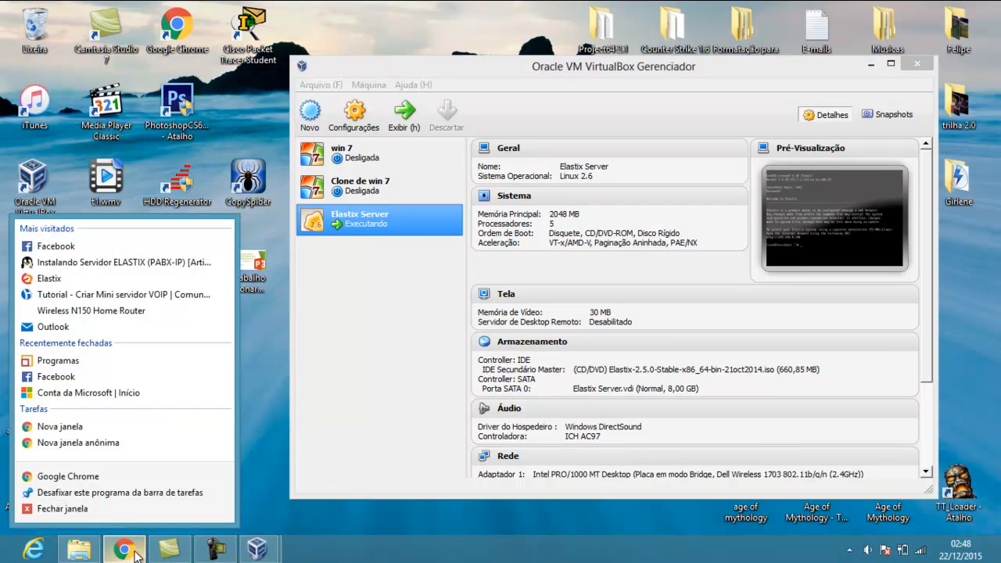
pyautogui.click(99, 477)
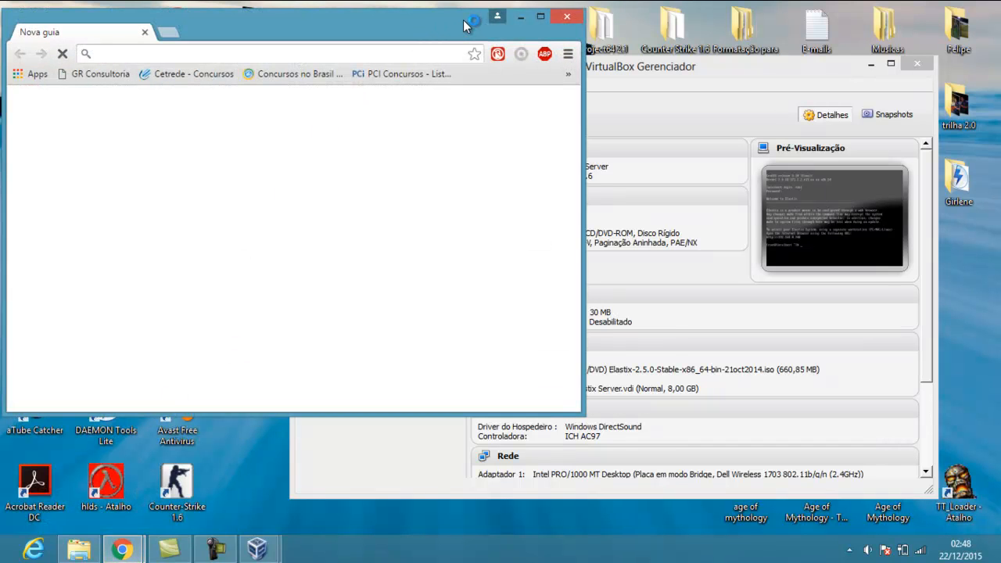
# Load 192.168.0.108 in the new Chrome window and maximise it
pyautogui.moveTo(463, 20); pyautogui.dragTo(489, 20)
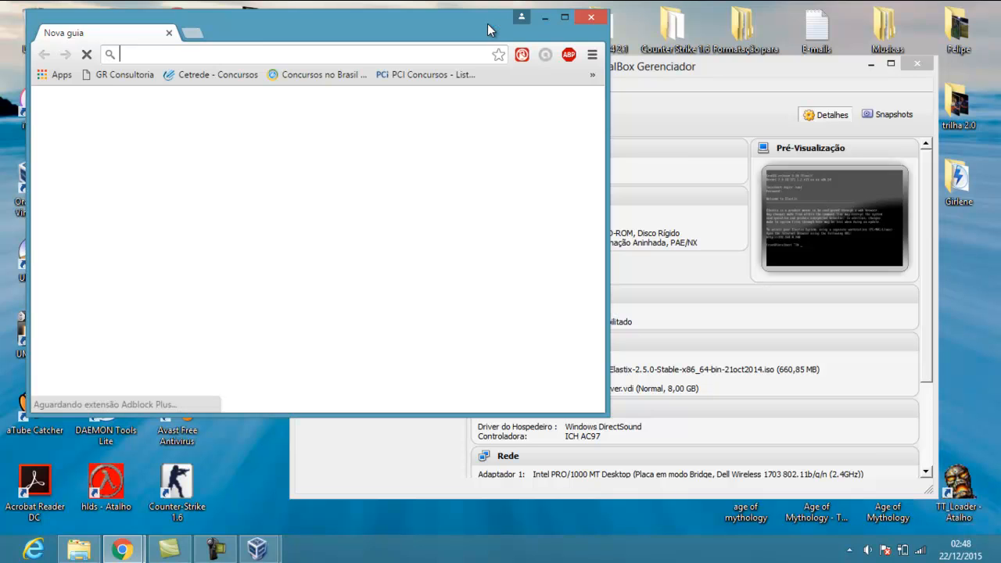
pyautogui.write('192')
pyautogui.press('Right')
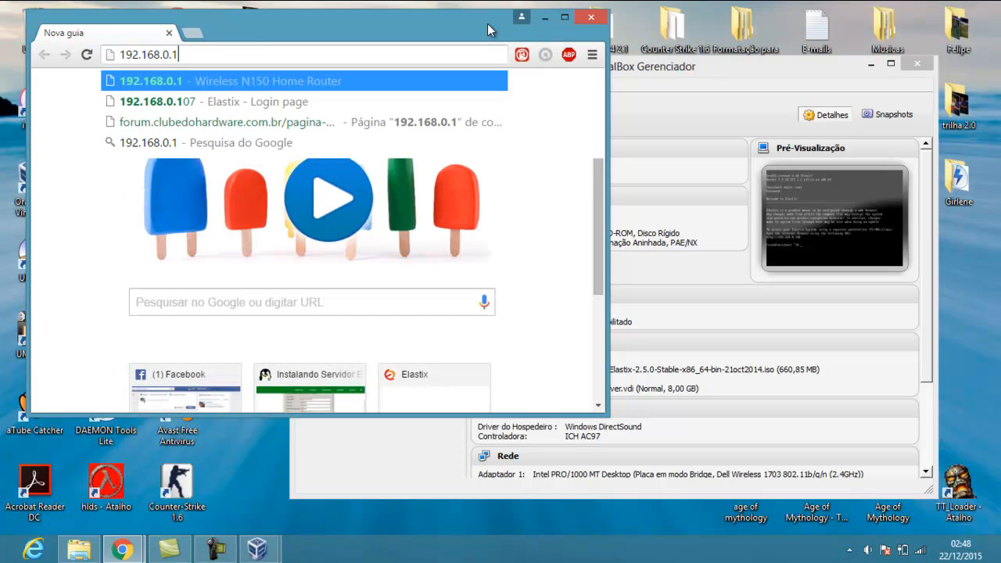
pyautogui.write('0')
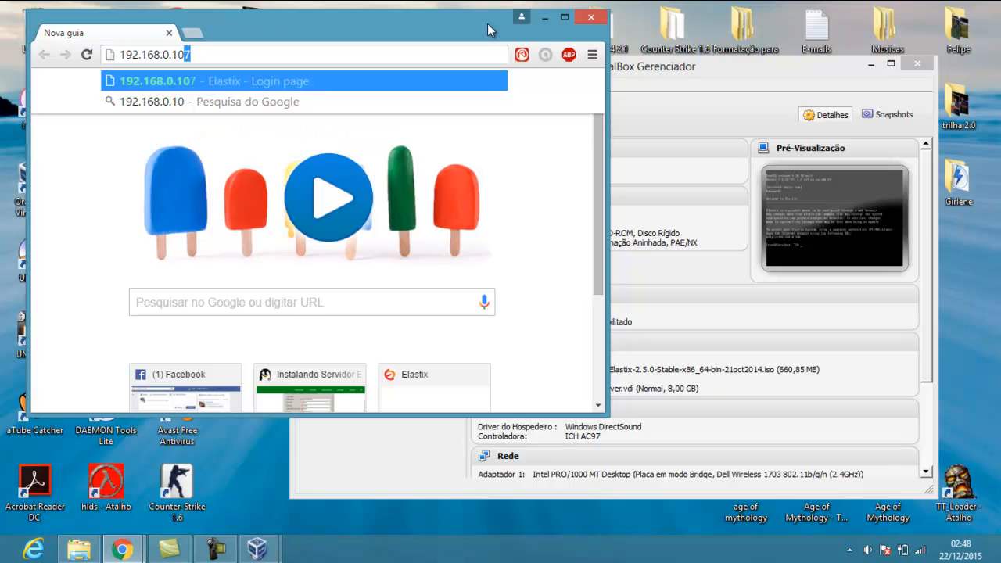
pyautogui.write('8')
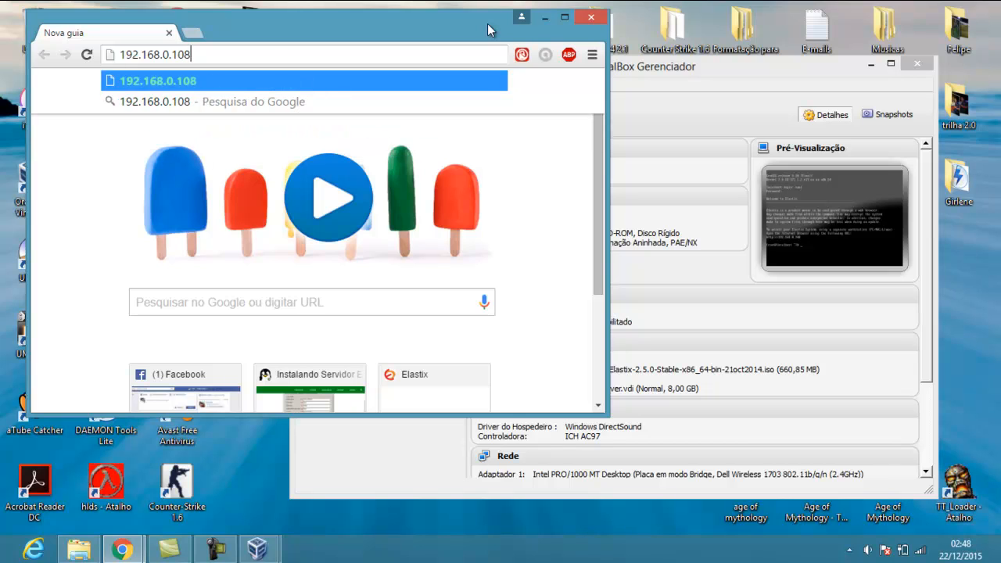
pyautogui.press('Return')
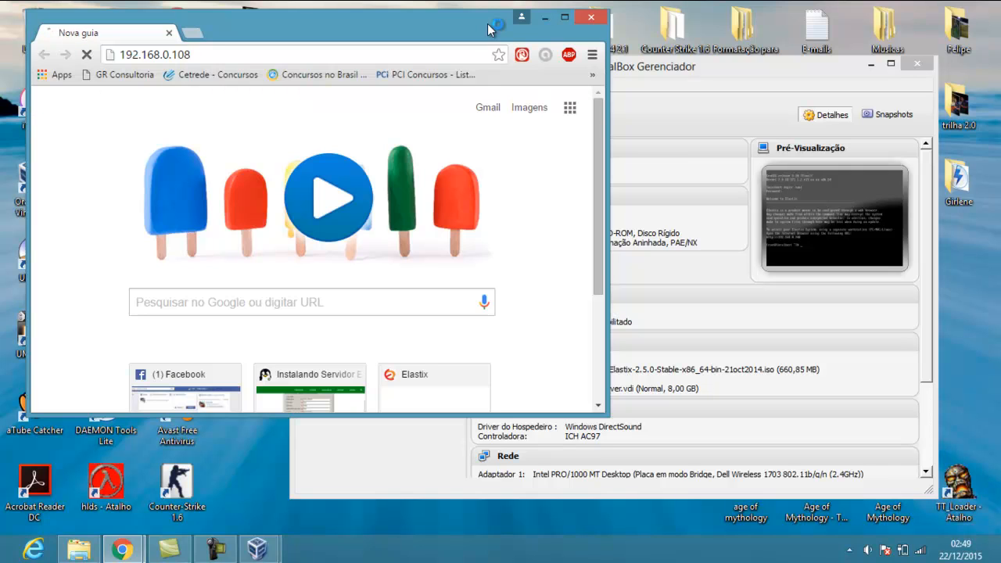
pyautogui.click(565, 17)
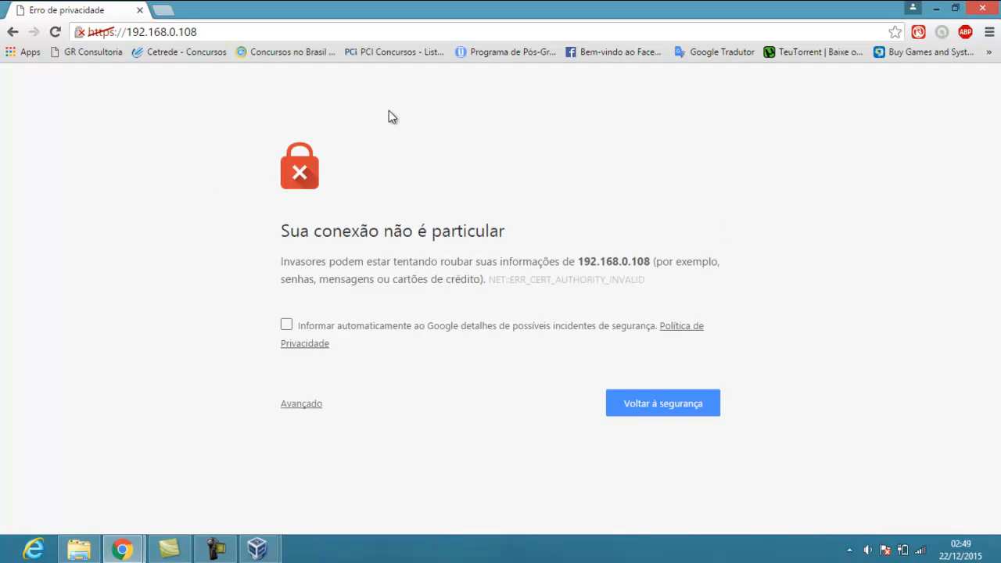
# Bypass the certificate warning via Avançado and Ir para 192.168.0.108 (não seguro)
pyautogui.click(305, 405)
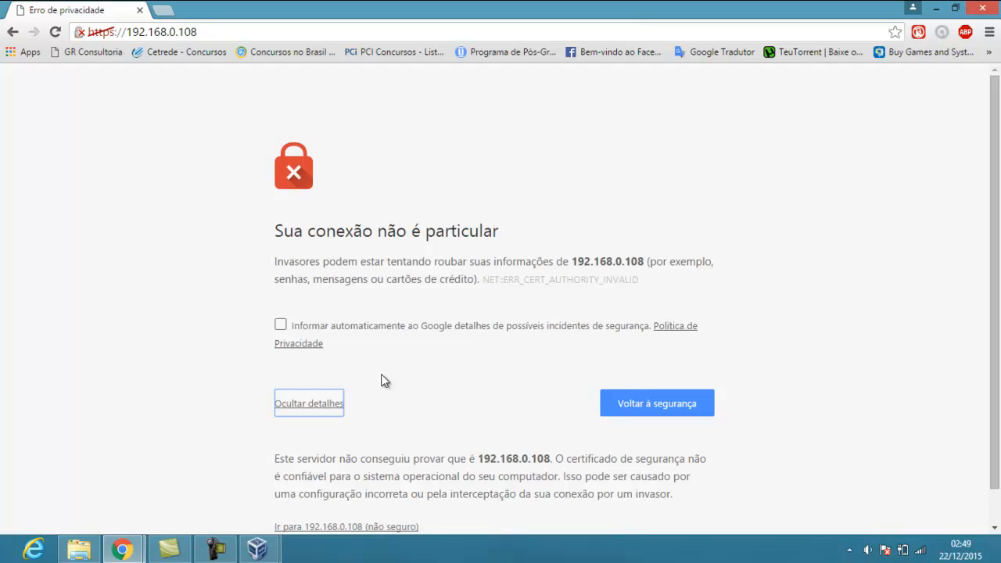
pyautogui.middleClick(432, 324)
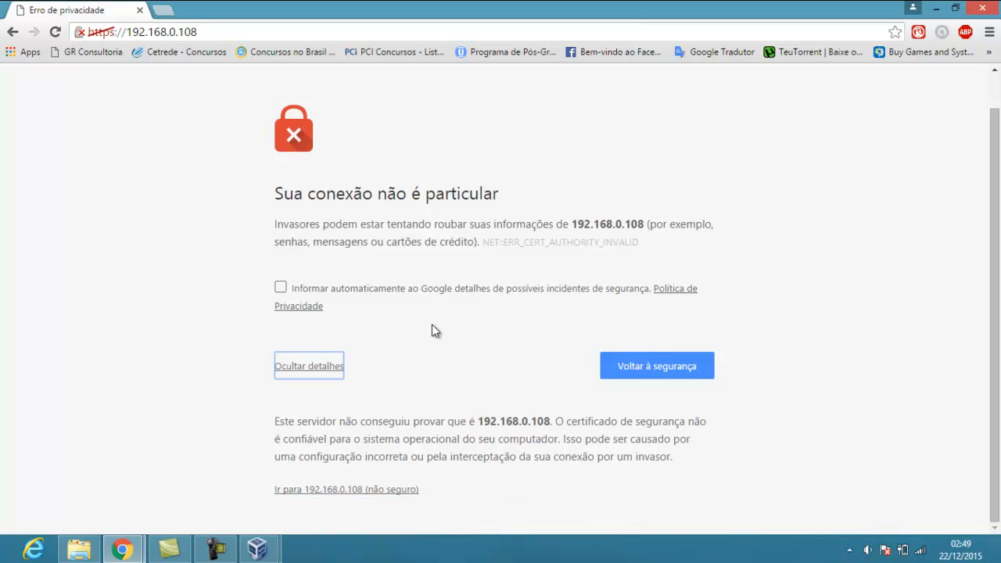
pyautogui.click(376, 489)
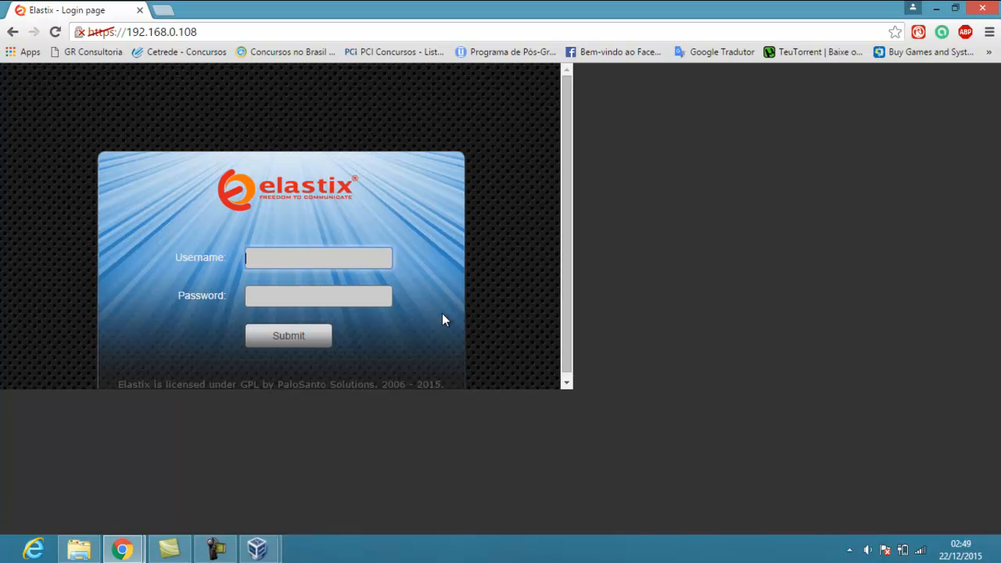
# Reload the Elastix login page, then reopen 192.168.0.108 in a fresh tab
pyautogui.click(571, 388)
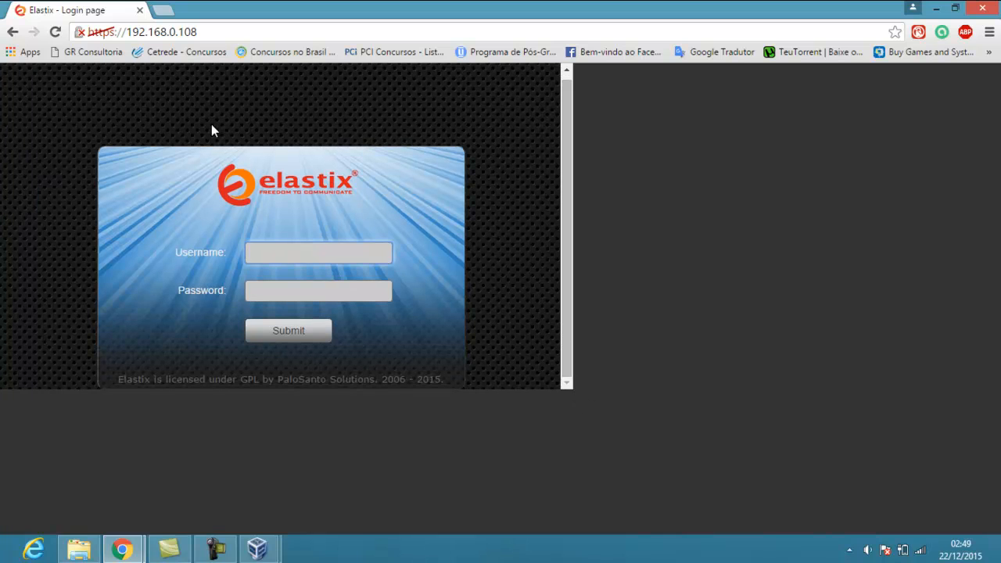
pyautogui.click(54, 33)
pyautogui.click(164, 17)
pyautogui.click(139, 10)
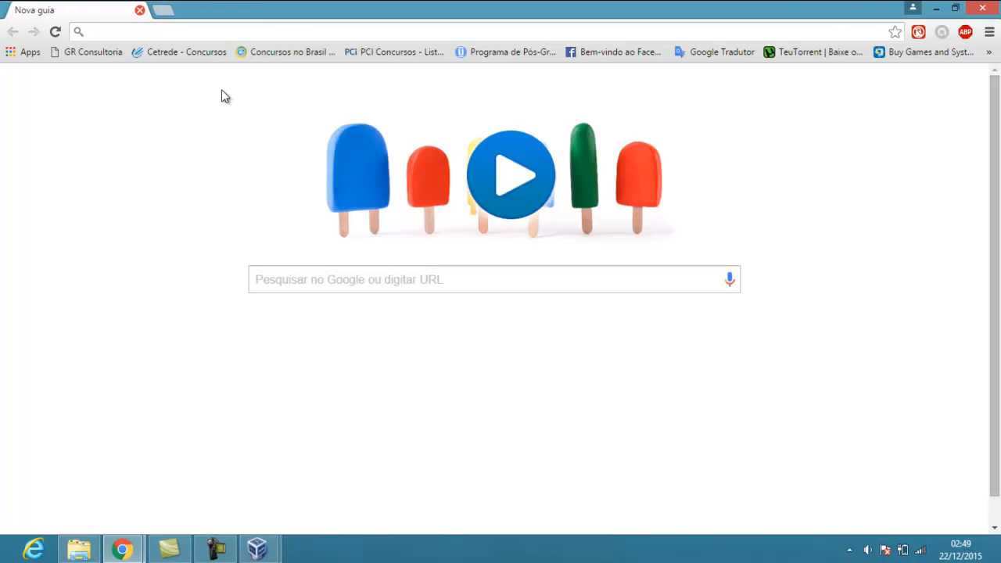
pyautogui.write('192')
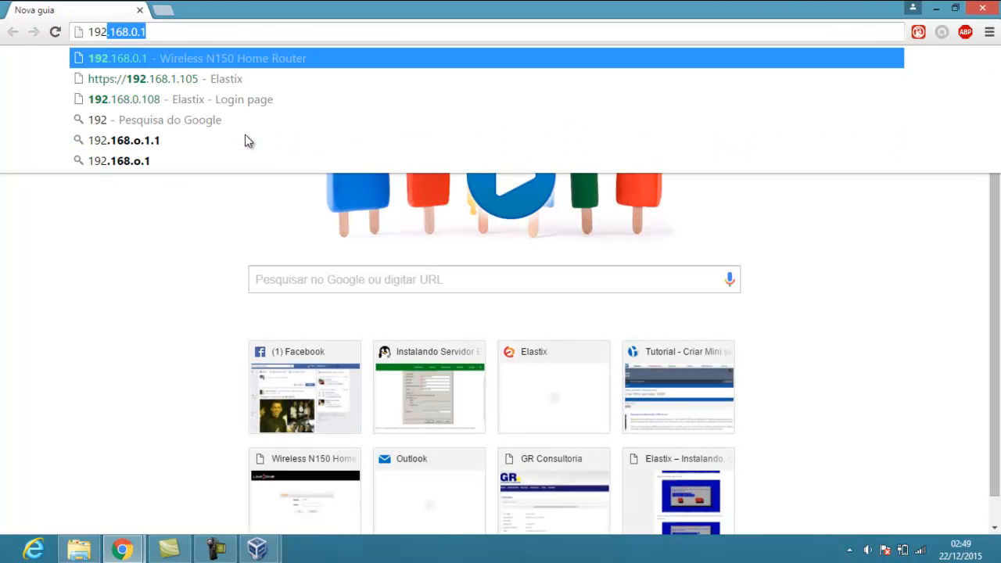
pyautogui.write('.168.0.108')
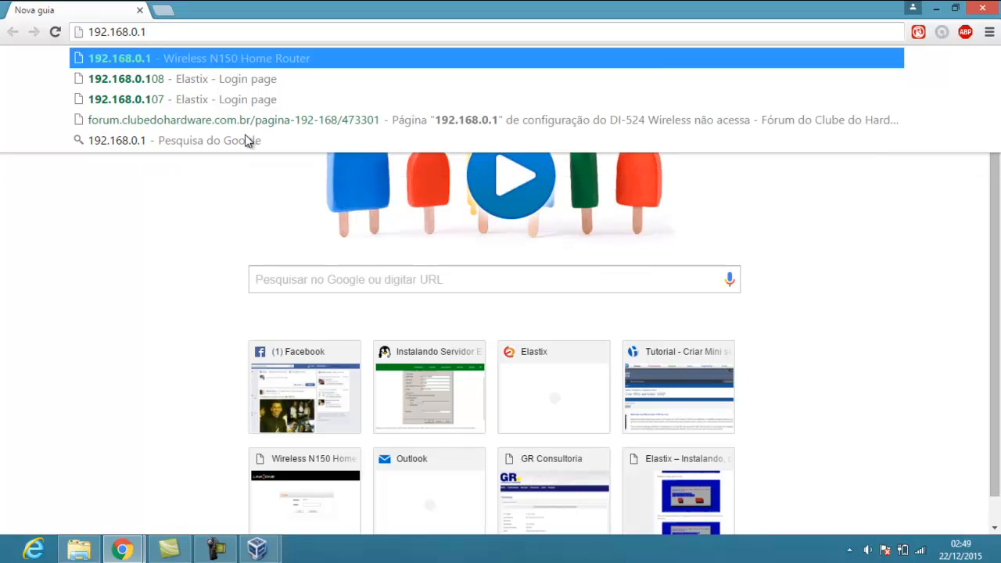
pyautogui.press('Return')
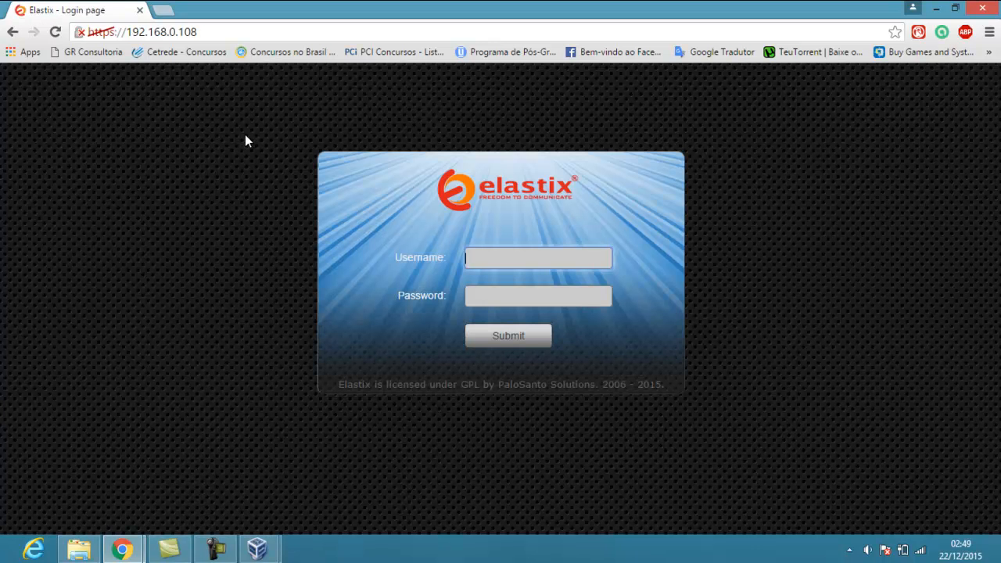
# Log in with the autofilled administrator username and its password to reach the System Dashboard
pyautogui.write('ad')
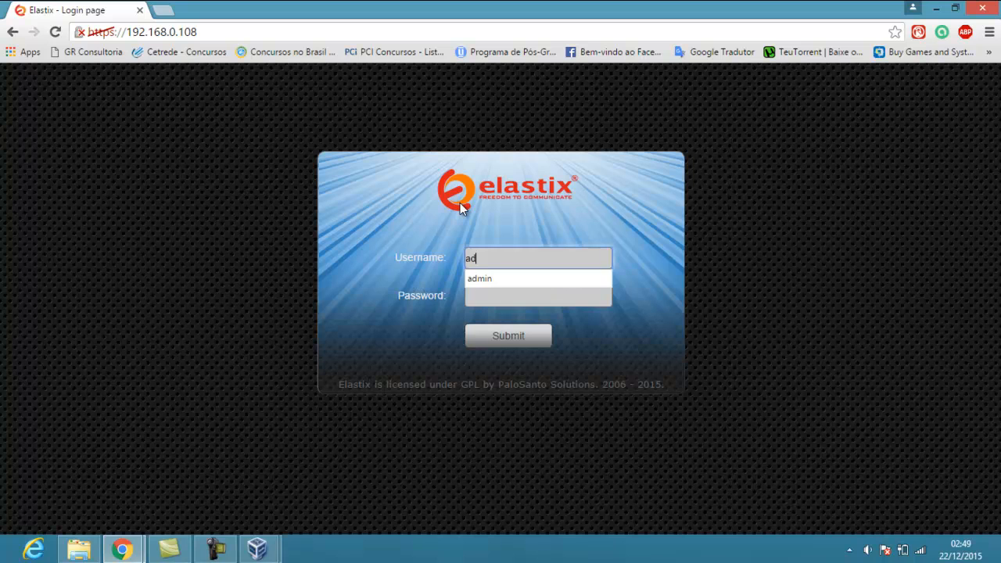
pyautogui.press('Down')
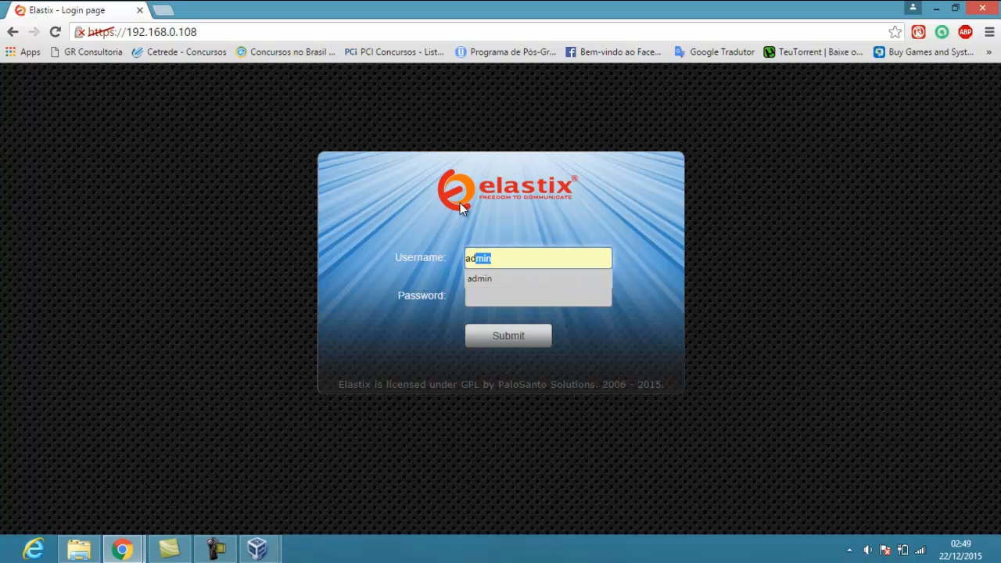
pyautogui.press('Tab')
pyautogui.write('****')
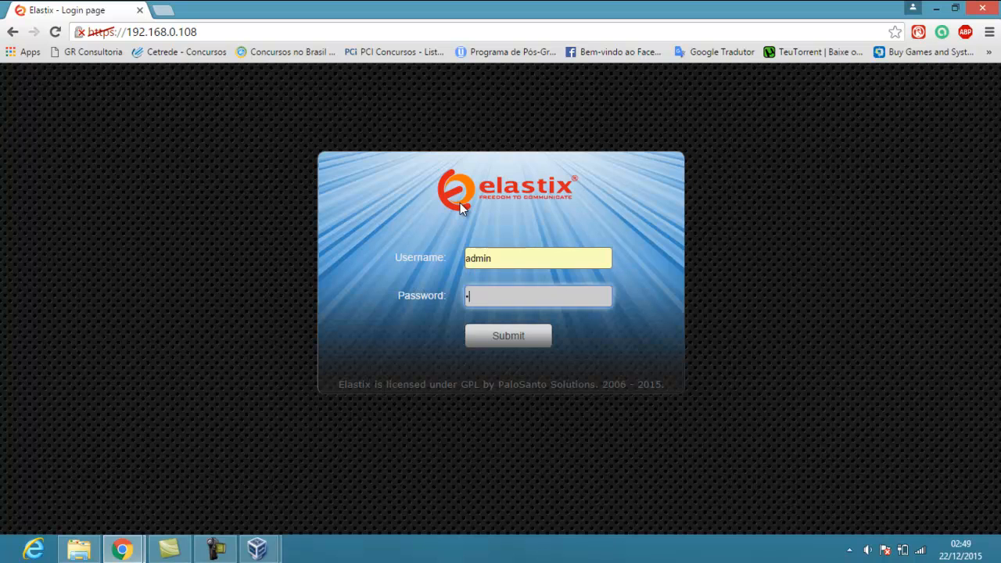
pyautogui.write('**')
pyautogui.click(543, 338)
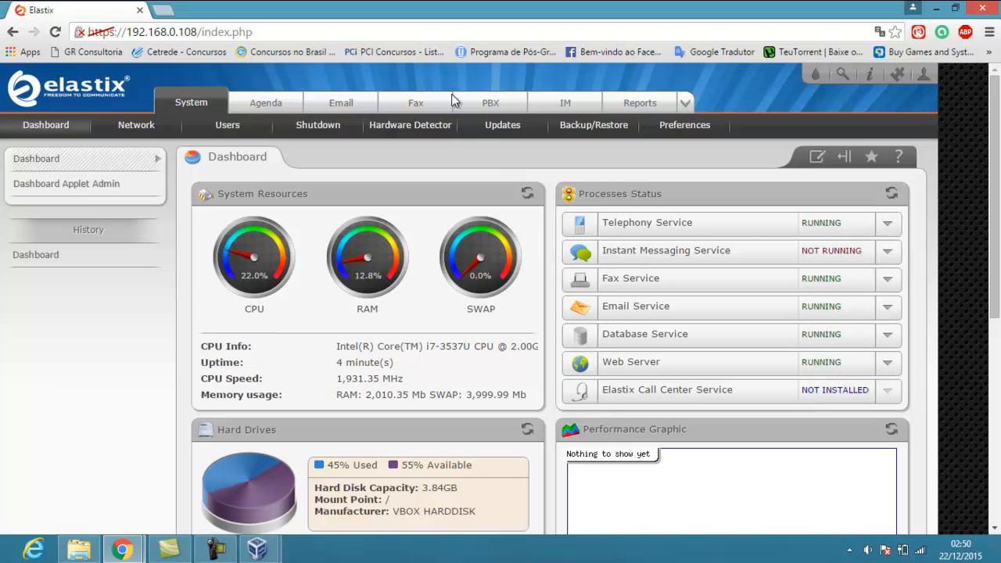
# Under the PBX tab, submit Generic SIP Device to get the blank Add SIP Extension form
pyautogui.click(493, 105)
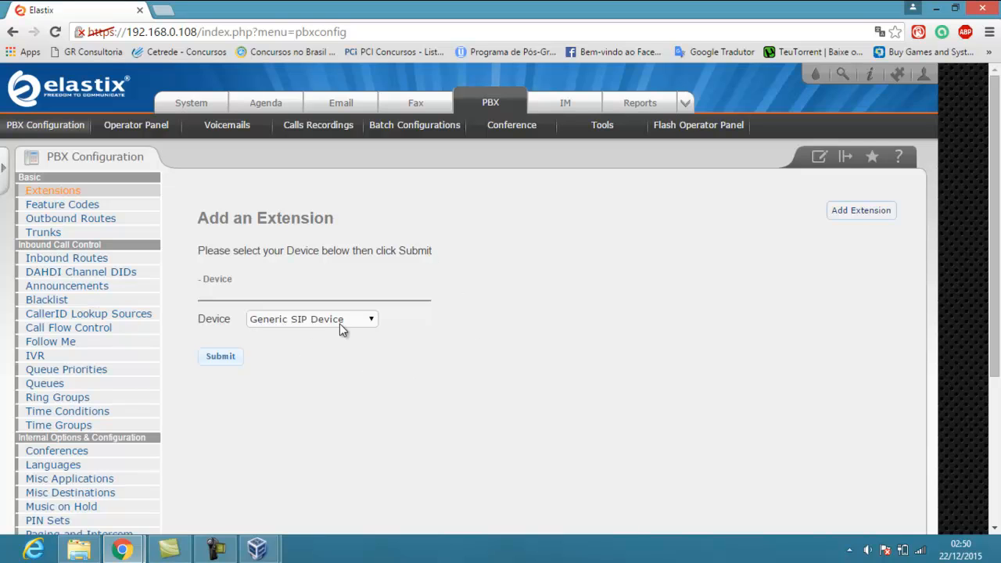
pyautogui.click(236, 357)
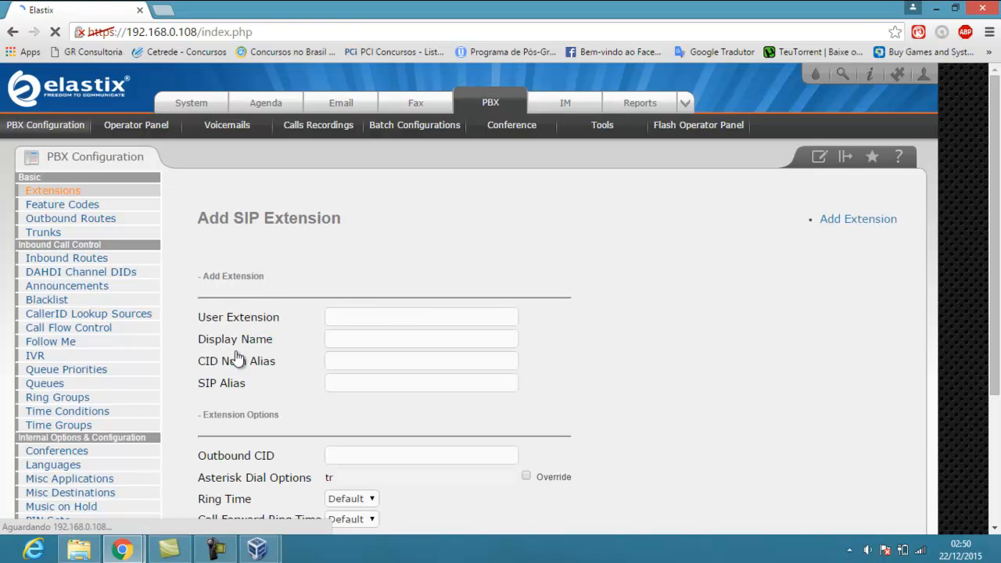
pyautogui.click(365, 315)
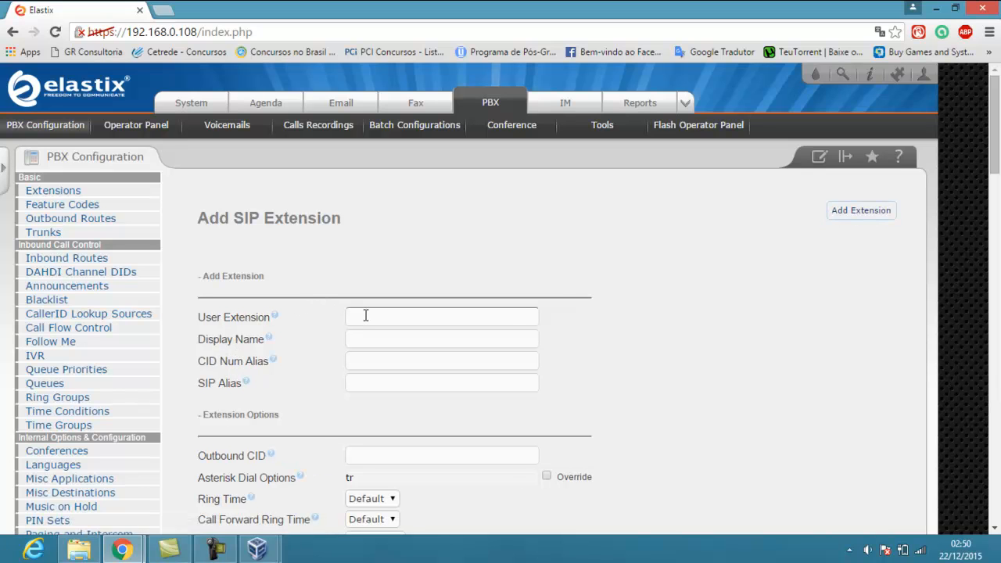
# Enter 10 as the User Extension and the user's first name as the Display Name
pyautogui.click(365, 316)
pyautogui.write('10')
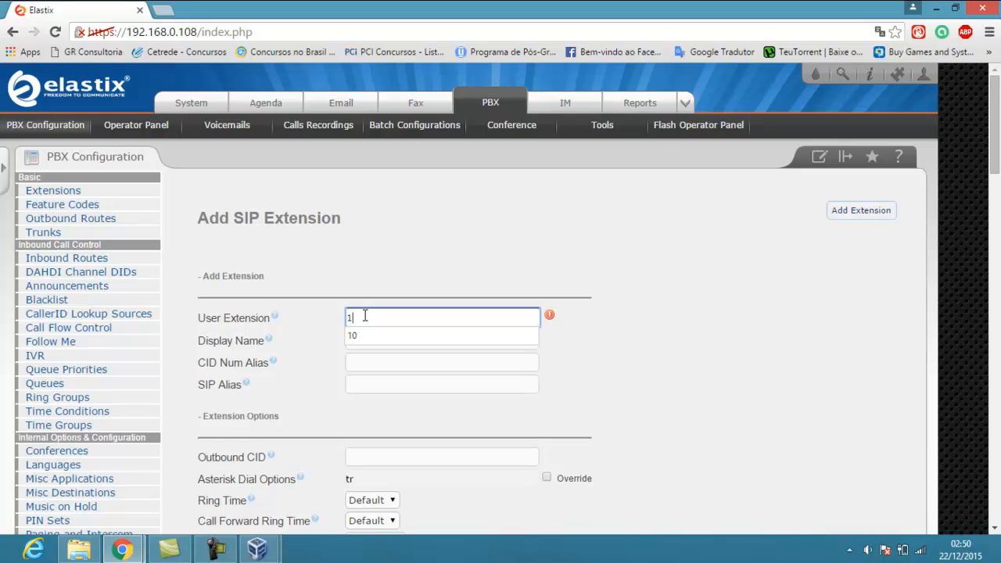
pyautogui.click(375, 339)
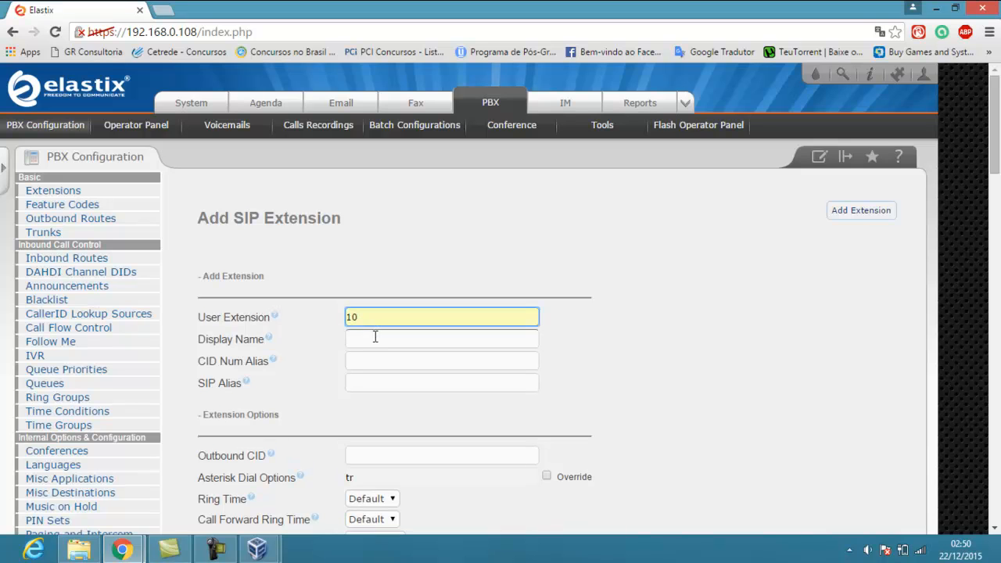
pyautogui.click(377, 337)
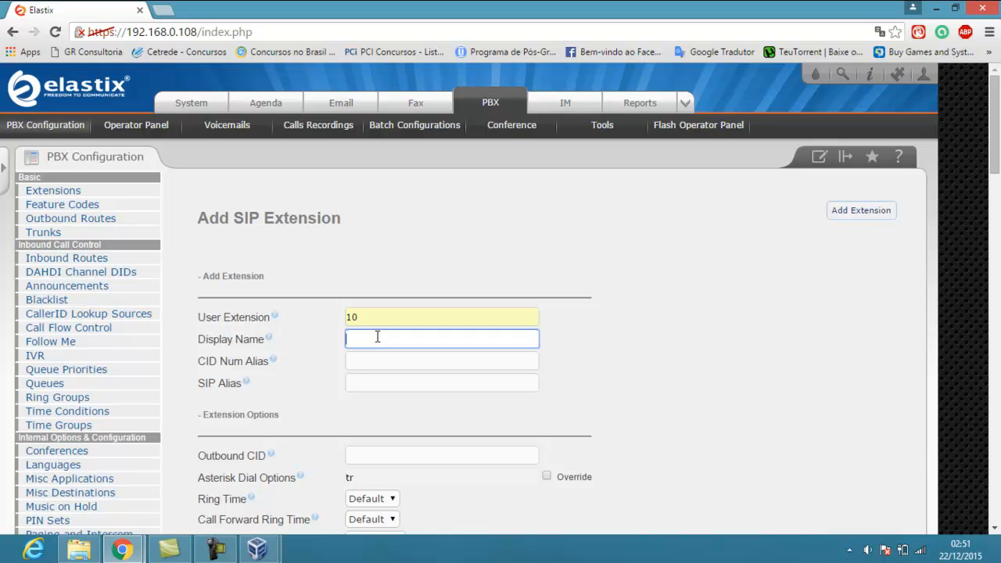
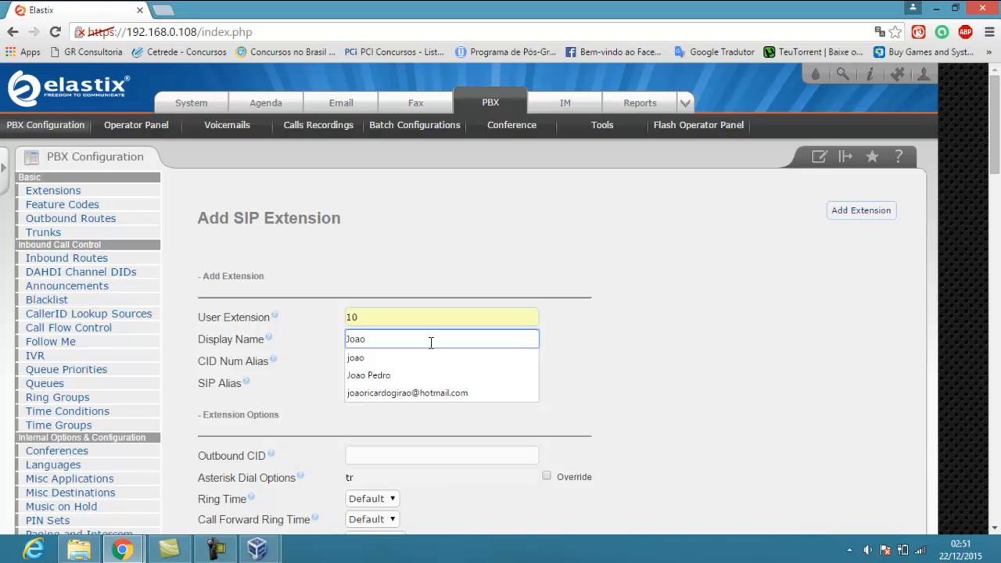
pyautogui.click(603, 371)
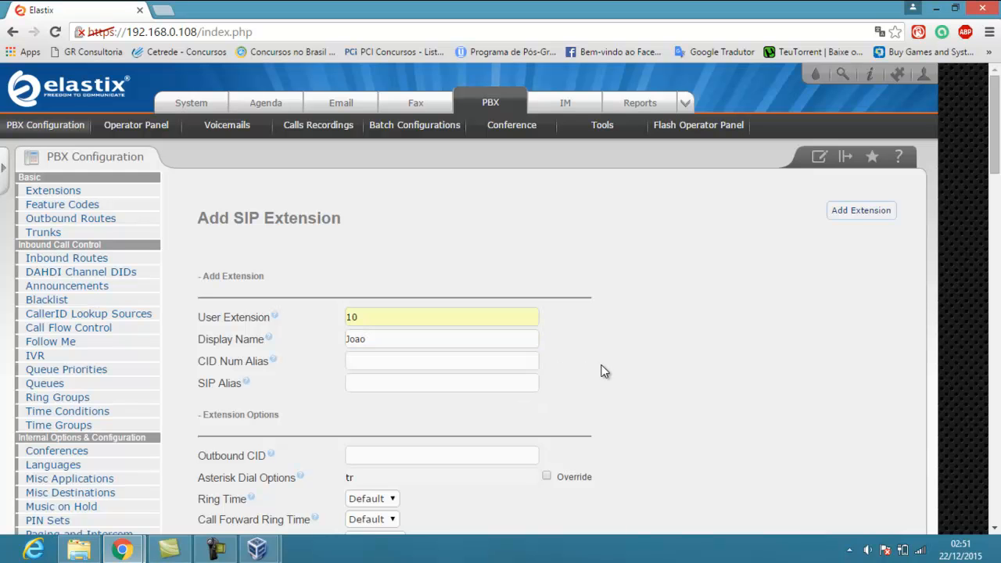
pyautogui.middleClick(602, 368)
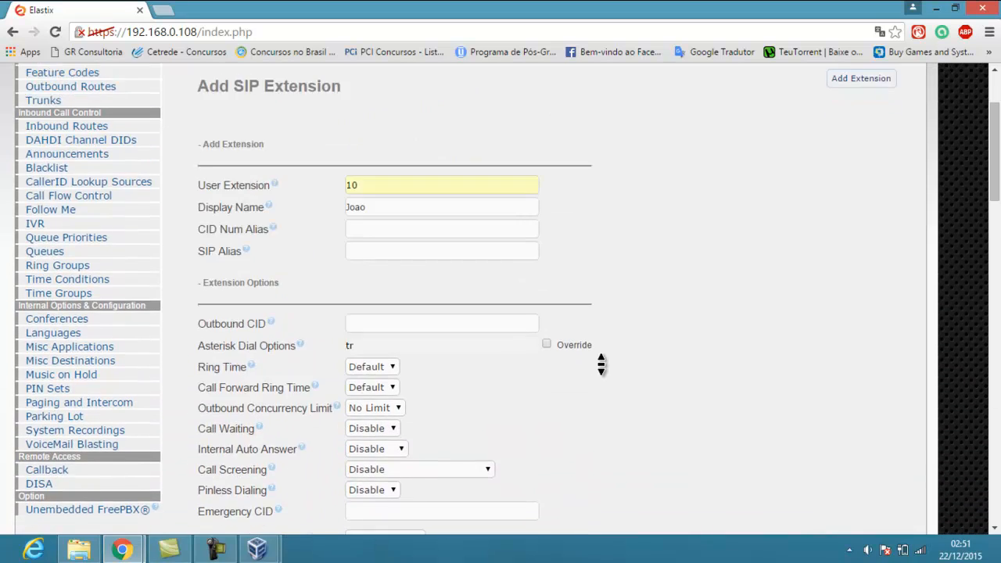
pyautogui.click(604, 372)
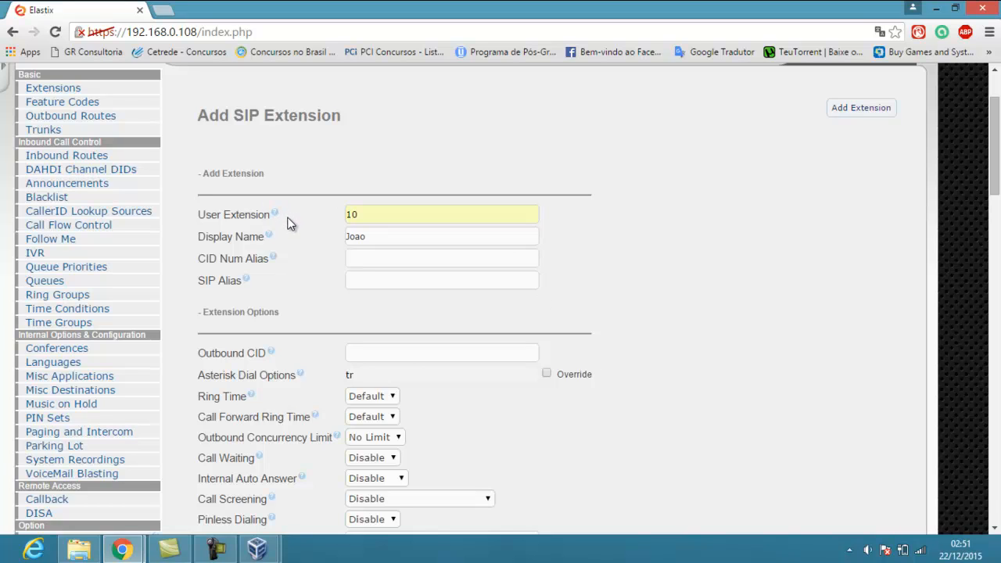
pyautogui.middleClick(695, 266)
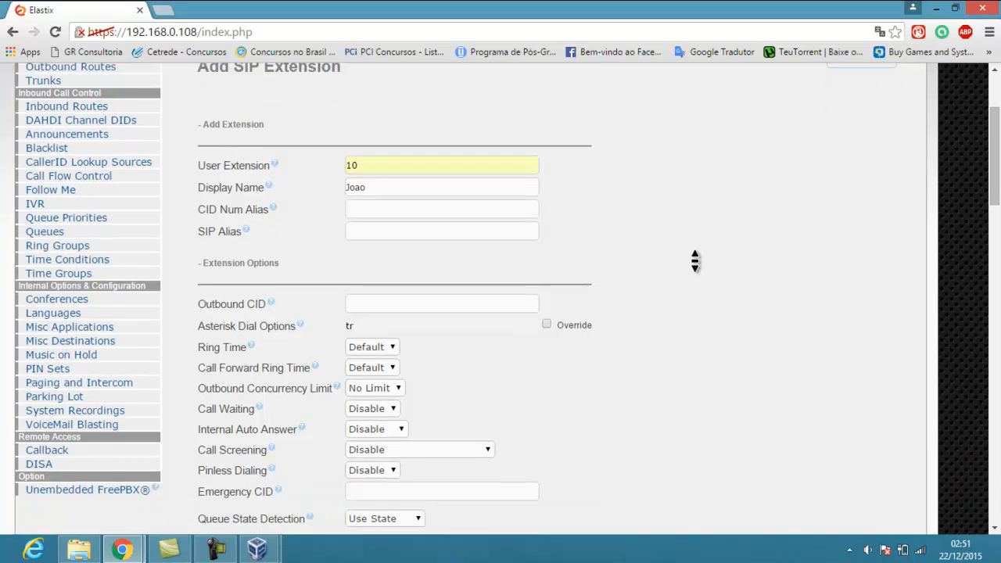
pyautogui.click(698, 268)
pyautogui.middleClick(695, 264)
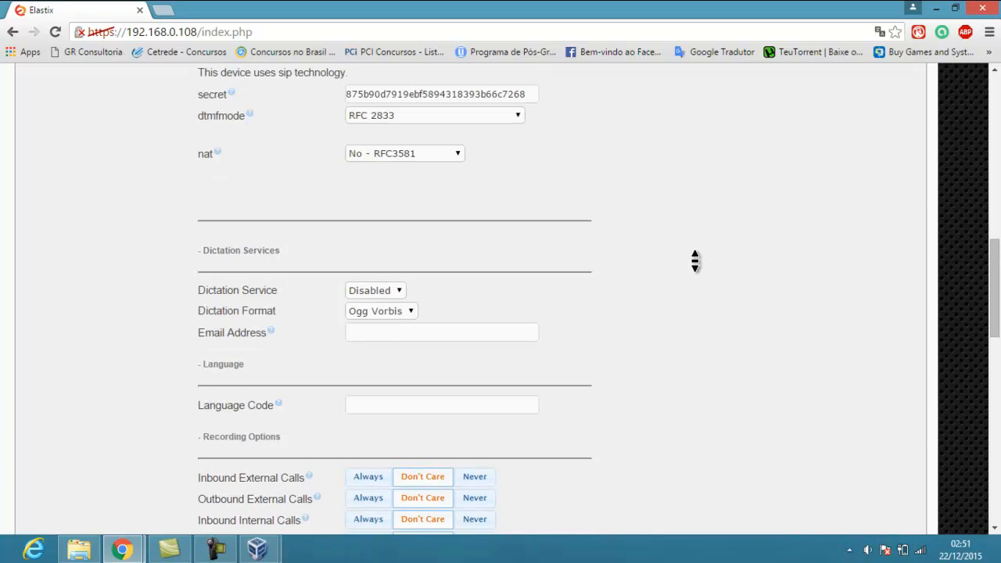
pyautogui.click(699, 268)
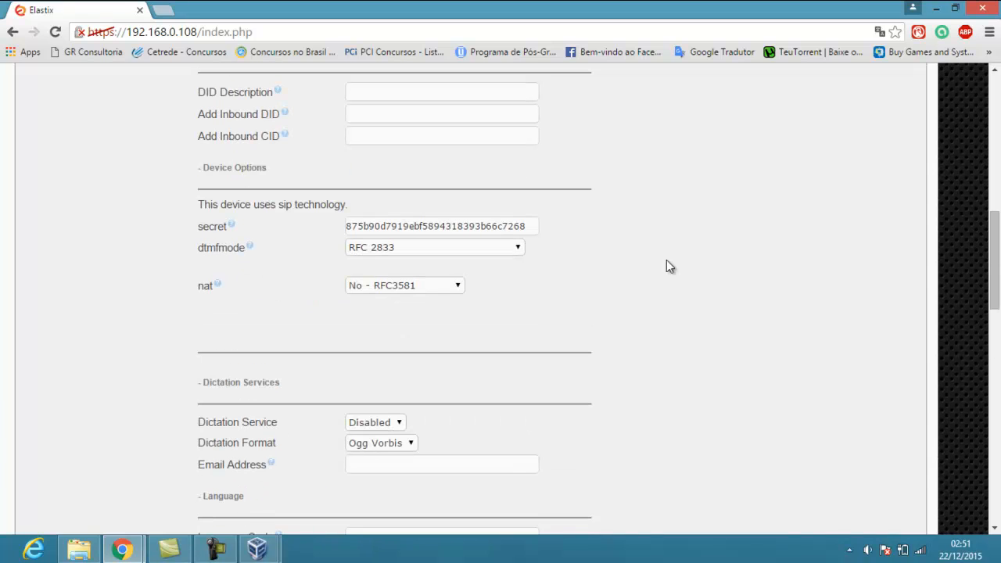
# Replace the generated secret under Device Options with a new password
pyautogui.click(201, 172)
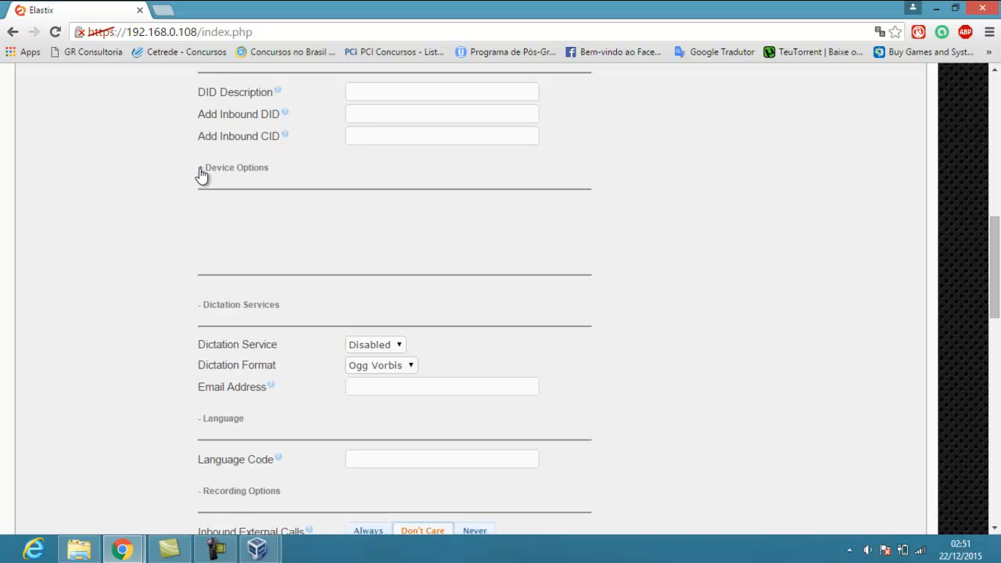
pyautogui.click(202, 168)
pyautogui.click(530, 225)
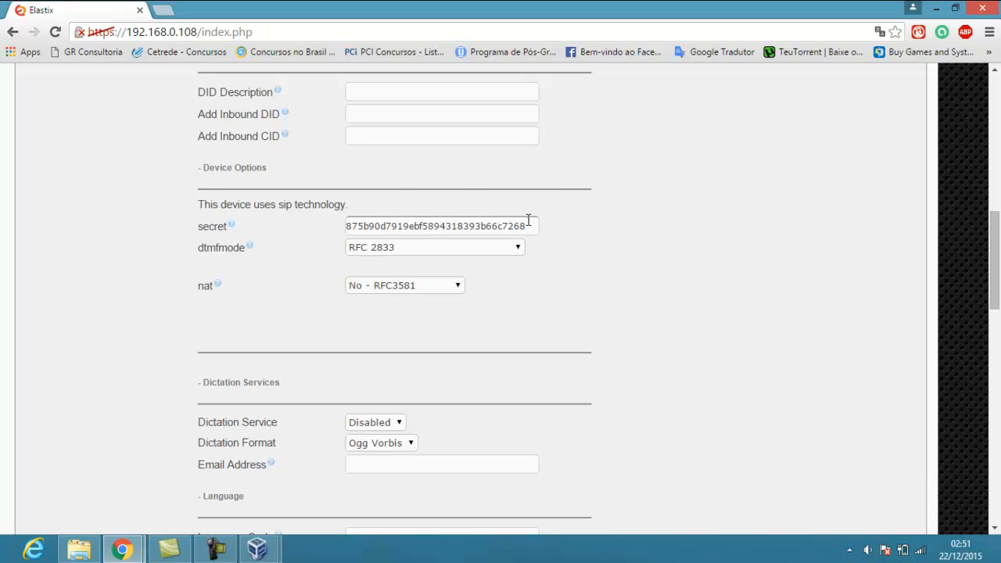
pyautogui.moveTo(532, 226); pyautogui.dragTo(338, 231)
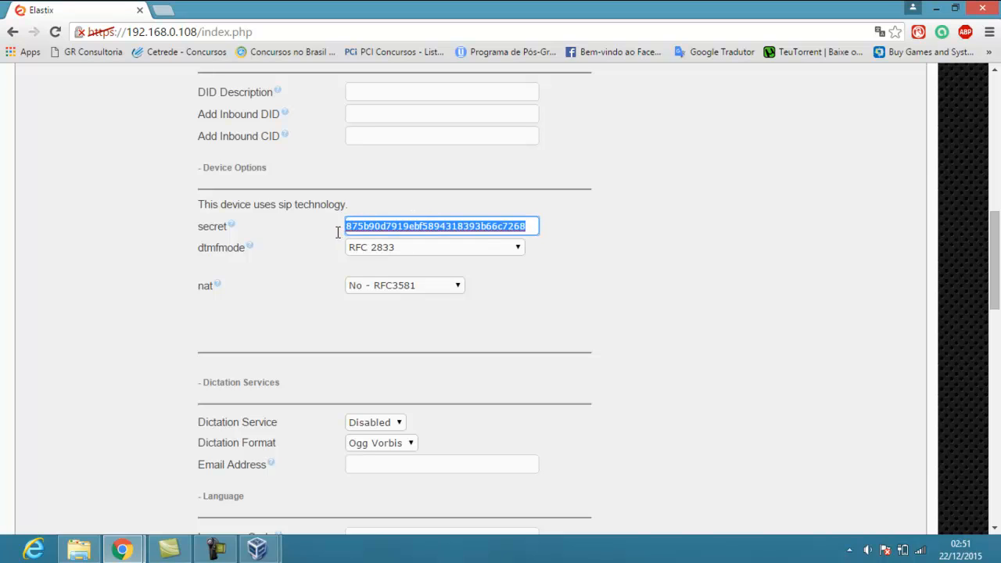
pyautogui.press('BackSpace')
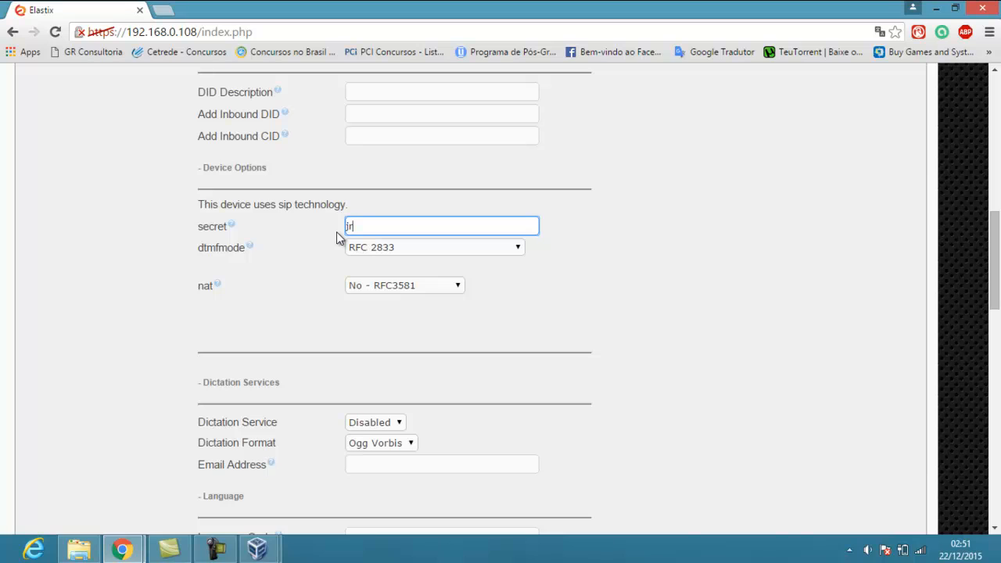
pyautogui.middleClick(646, 284)
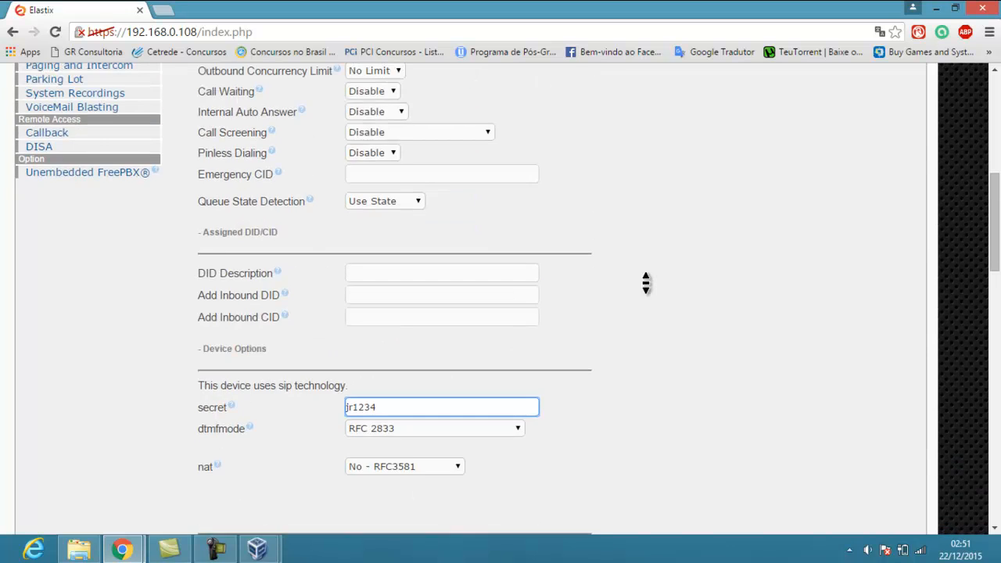
# Append the user's surname to the Display Name and submit extension 10
pyautogui.click(462, 186)
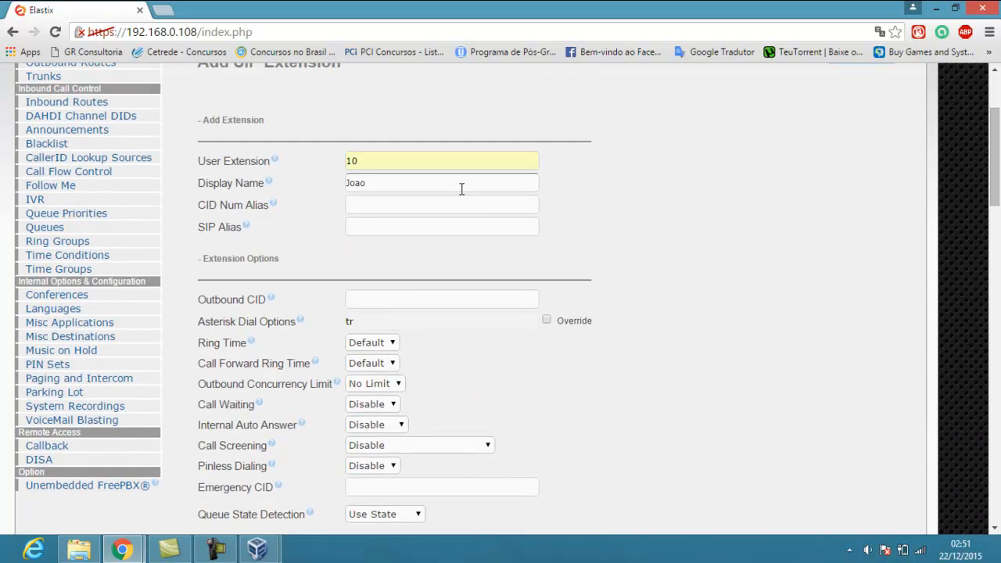
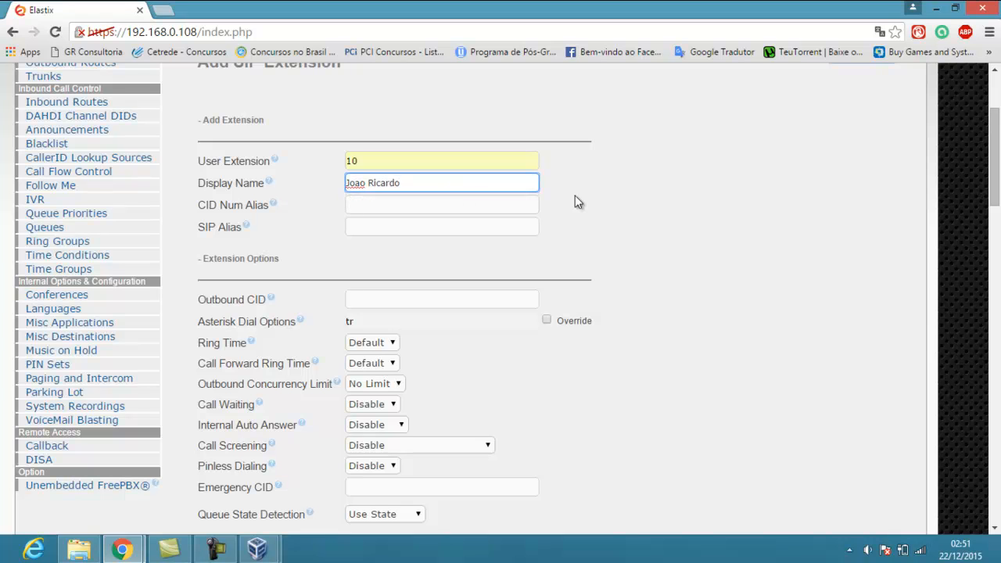
pyautogui.middleClick(620, 196)
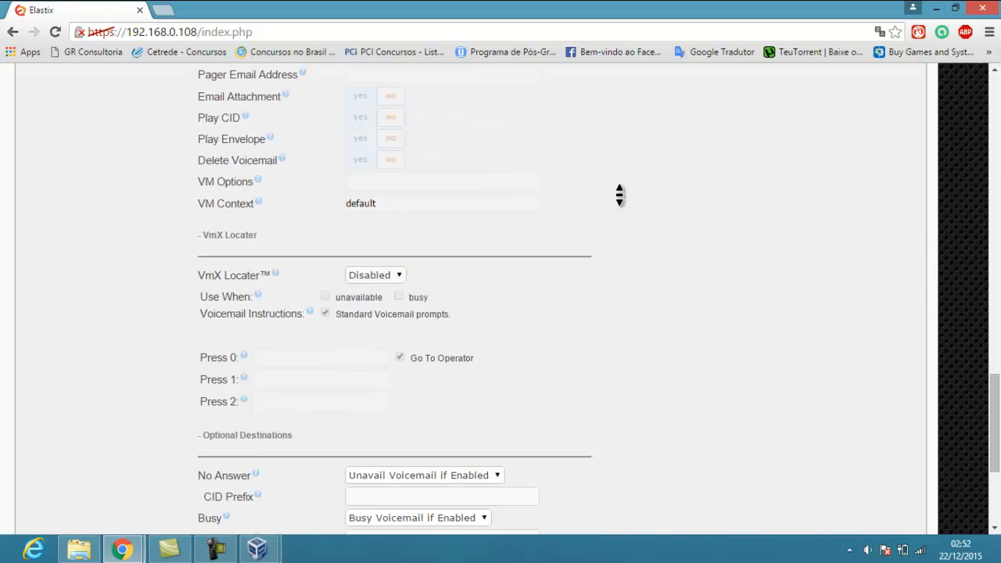
pyautogui.click(458, 491)
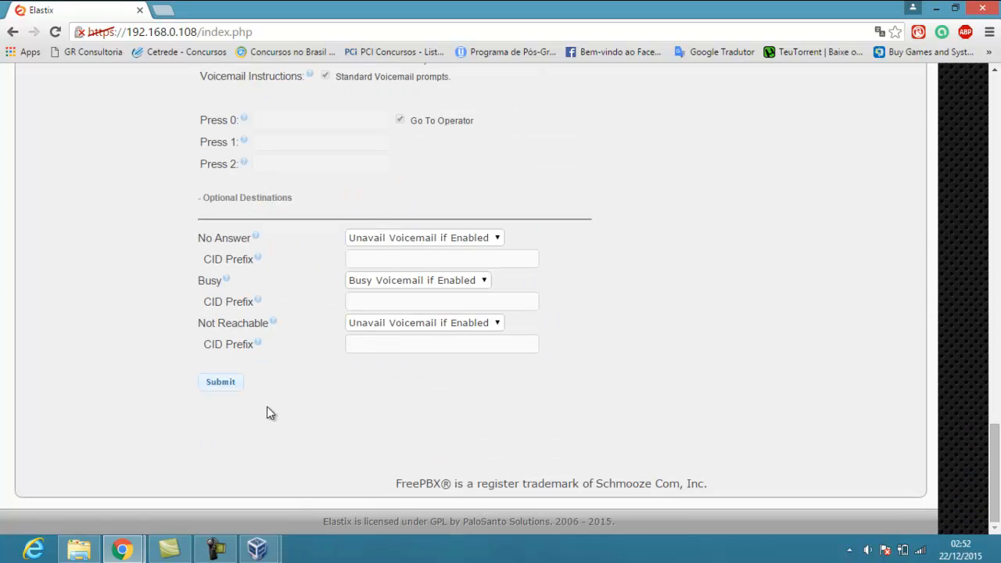
pyautogui.click(234, 389)
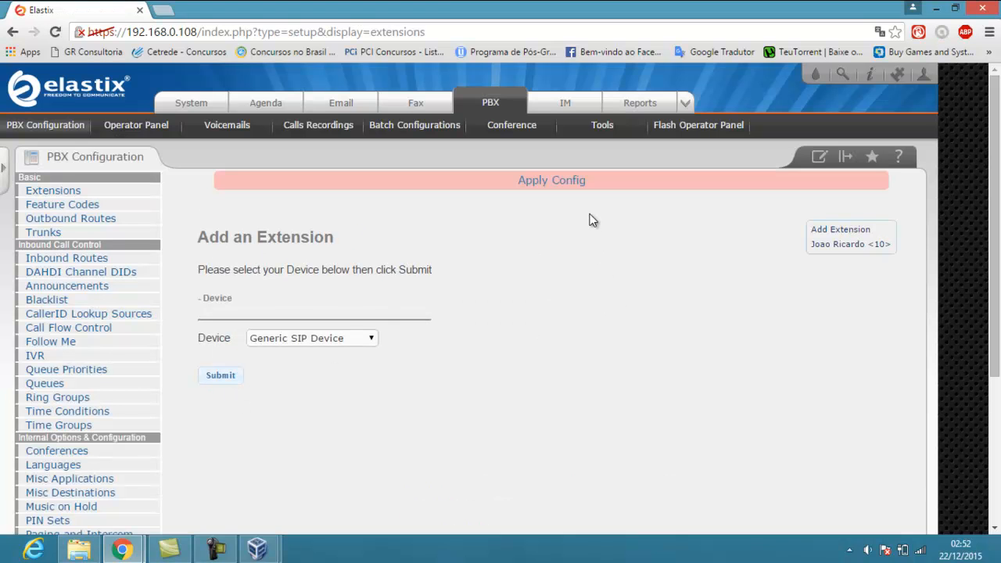
# Apply pending changes, start another generic SIP extension, and enter number 20 with the user's full display name
pyautogui.click(538, 185)
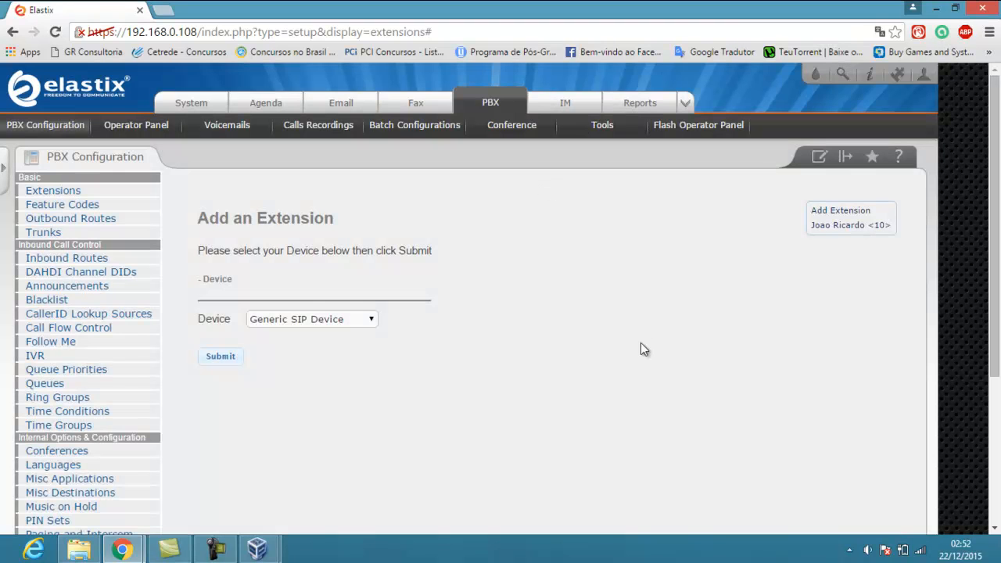
pyautogui.click(226, 365)
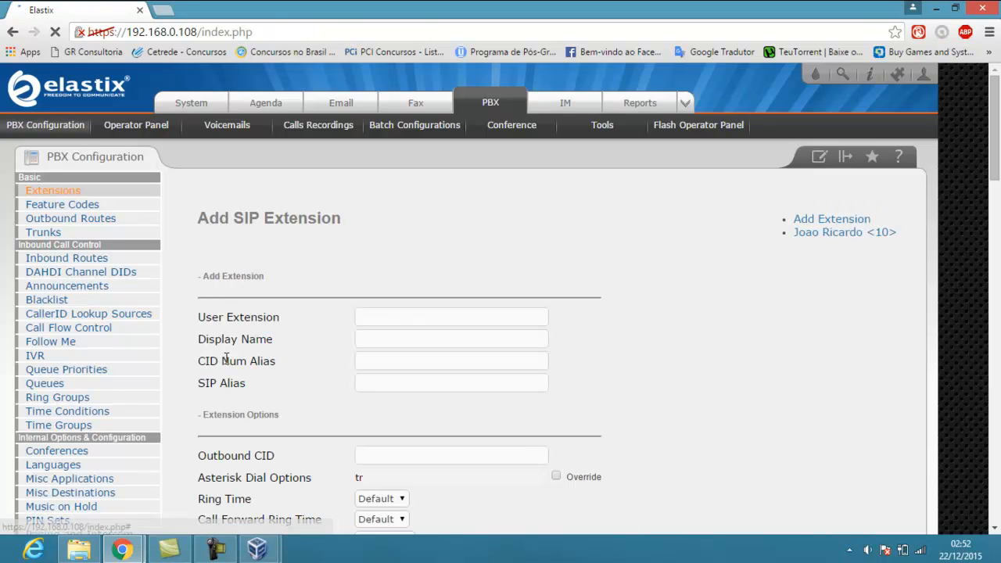
pyautogui.click(385, 321)
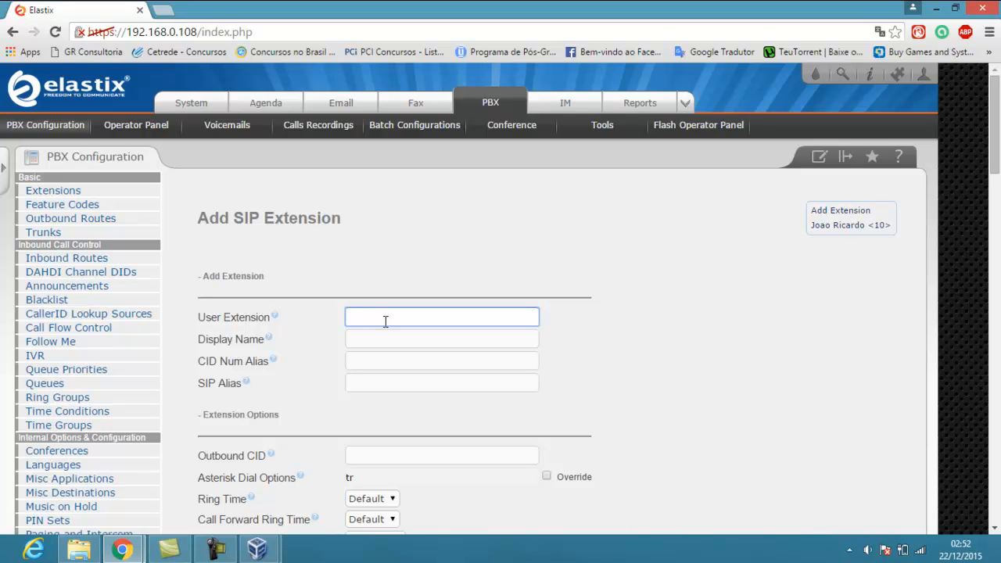
pyautogui.write('20')
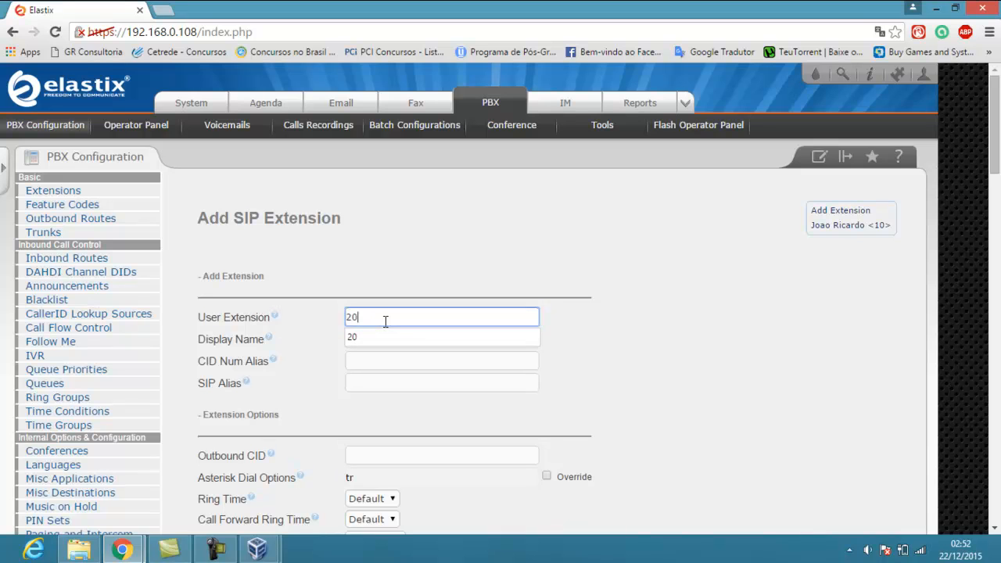
pyautogui.click(389, 333)
pyautogui.click(400, 341)
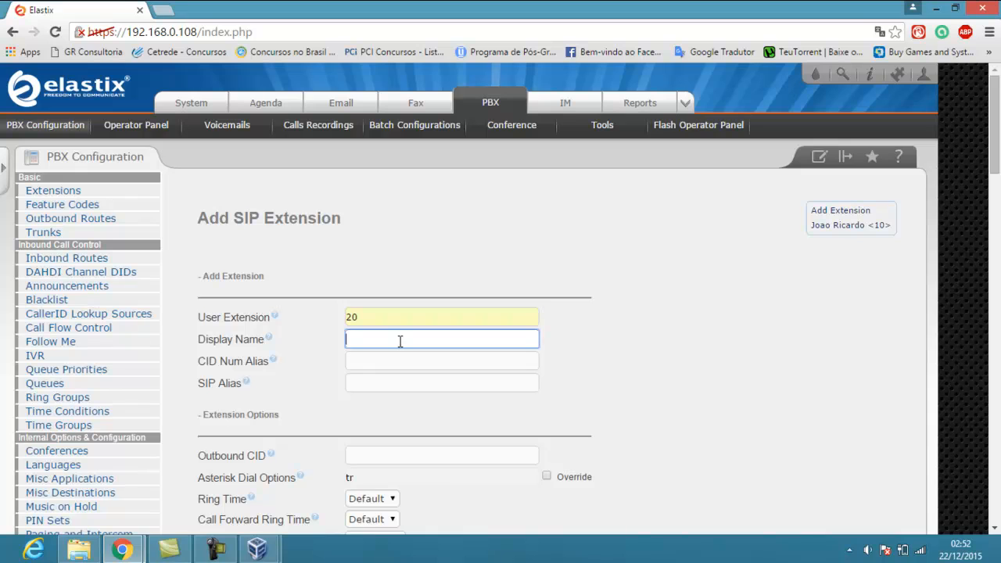
pyautogui.write('Joao')
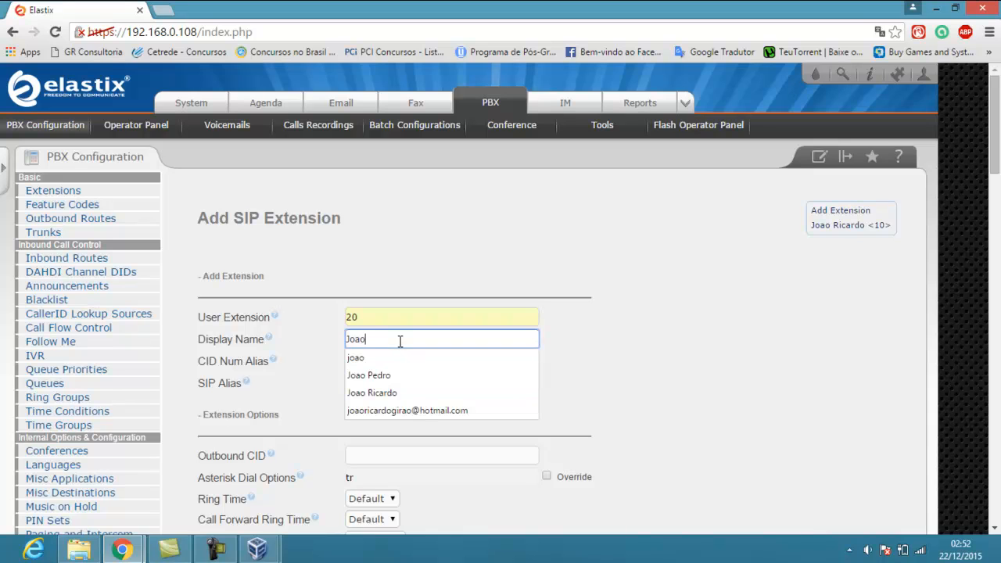
pyautogui.press('Down')
pyautogui.press('Down')
pyautogui.press('Return')
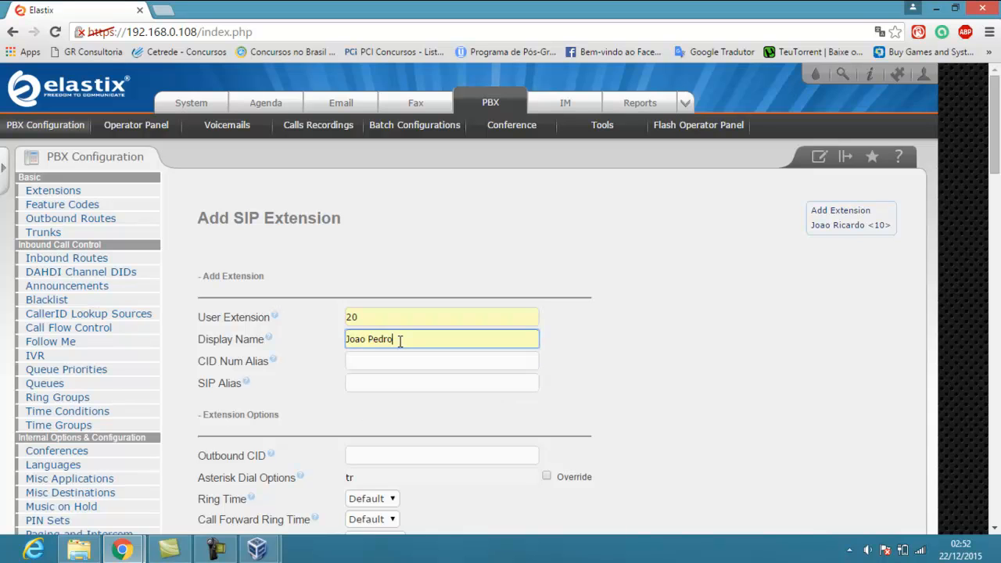
# Replace the generated device secret with a new password
pyautogui.scroll(-6, 671, 376)
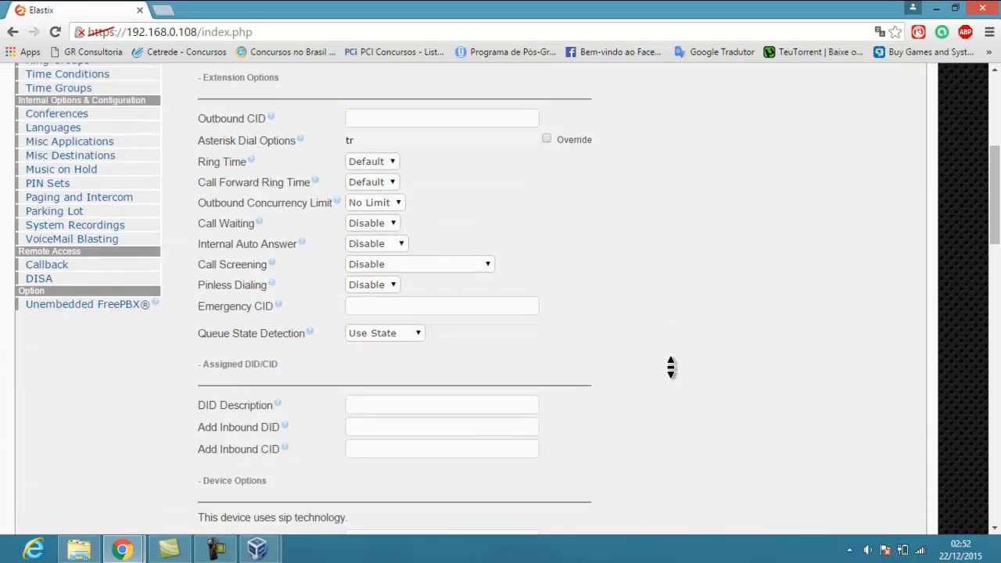
pyautogui.click(520, 383)
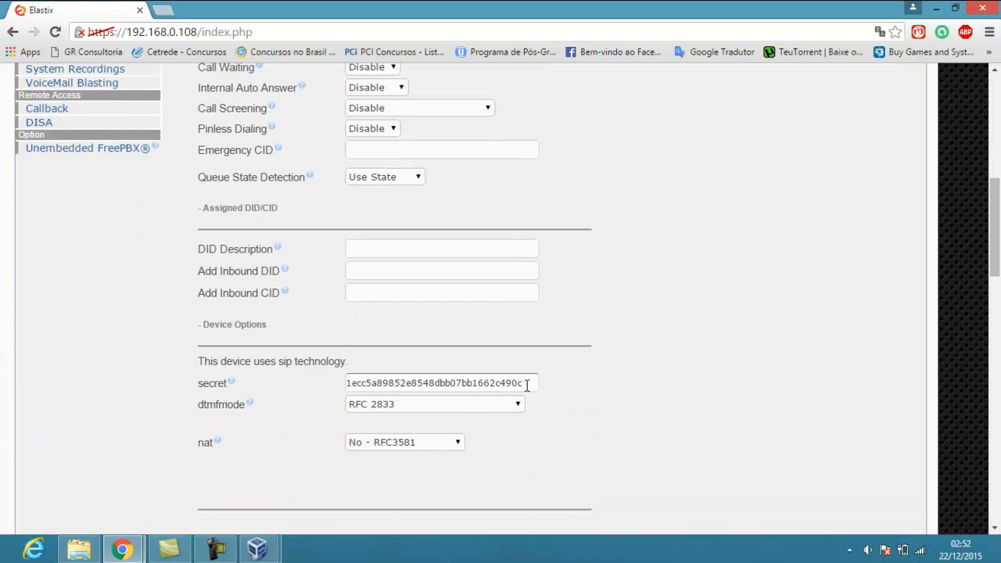
pyautogui.moveTo(523, 383); pyautogui.dragTo(240, 356)
pyautogui.press('BackSpace')
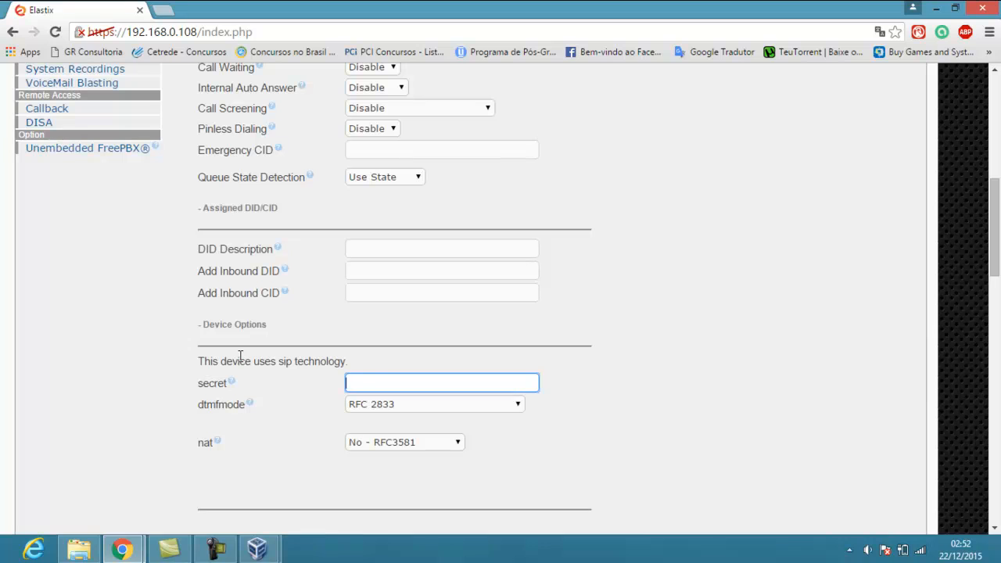
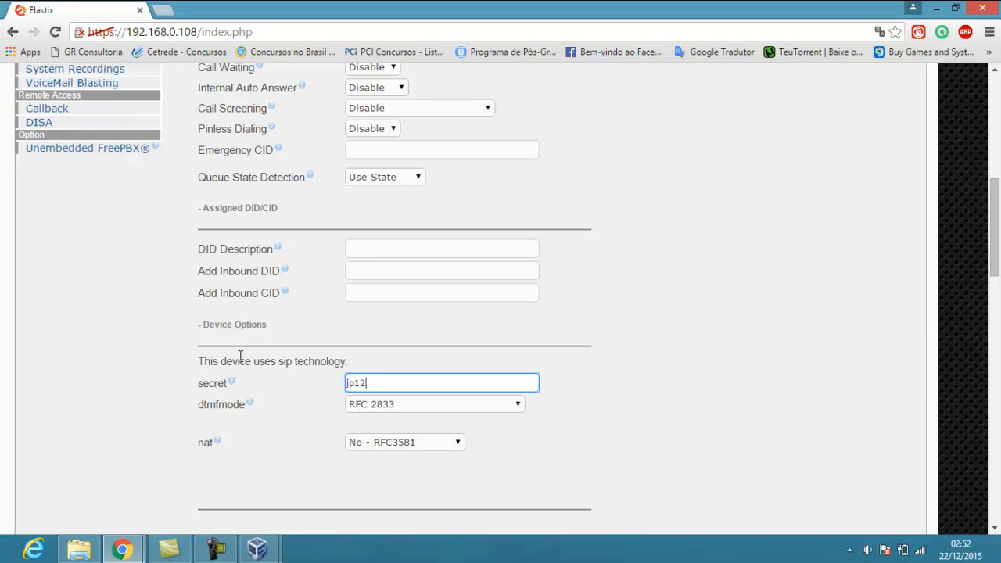
pyautogui.middleClick(555, 276)
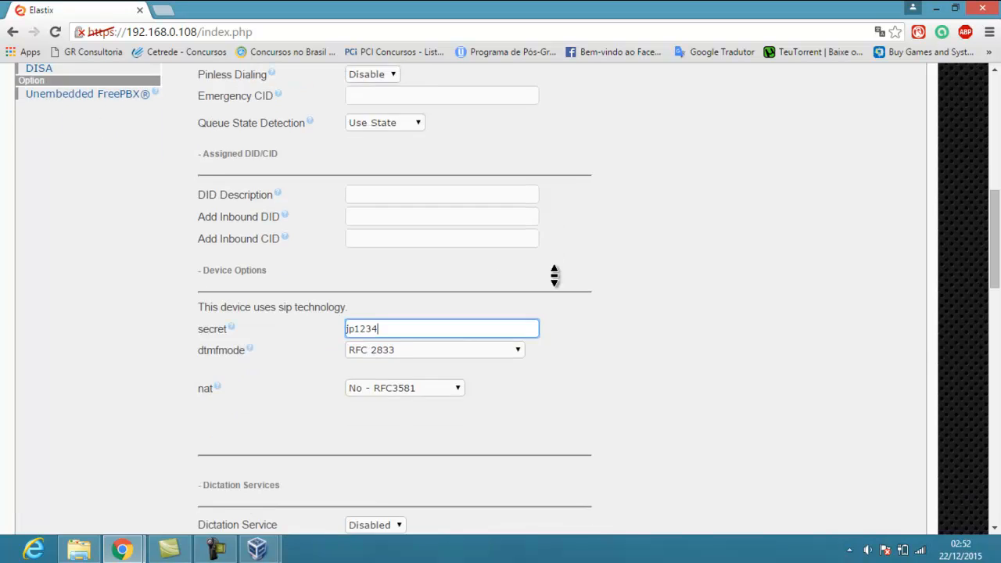
pyautogui.scroll(-4, 555, 276)
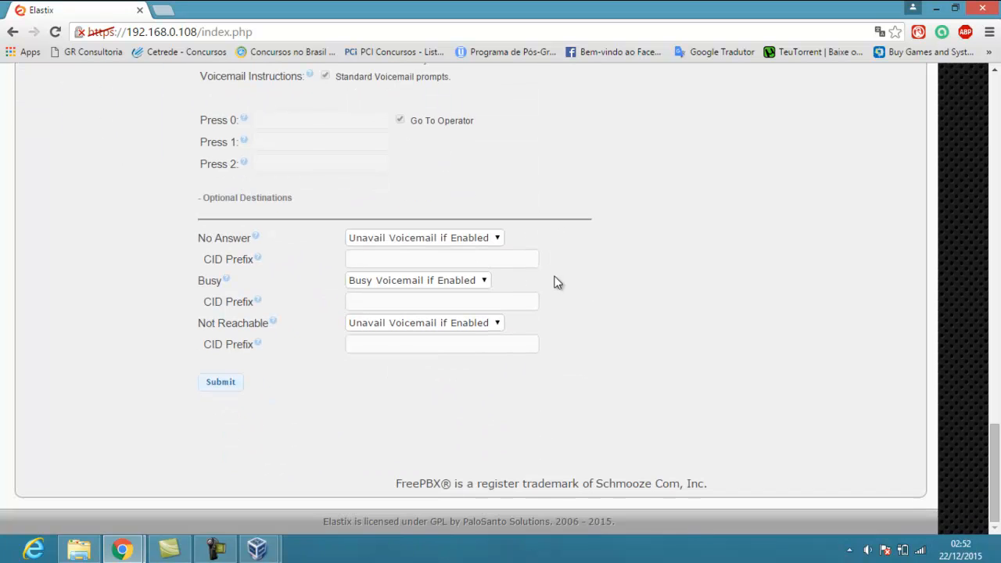
# Submit extension 20 and apply the configuration so it lists beside extension 10
pyautogui.click(231, 384)
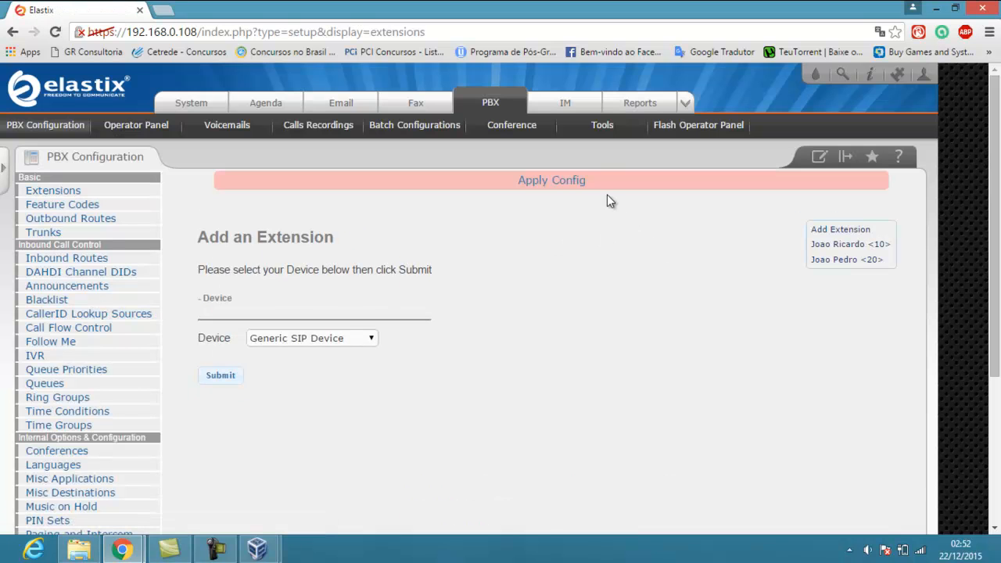
pyautogui.click(560, 182)
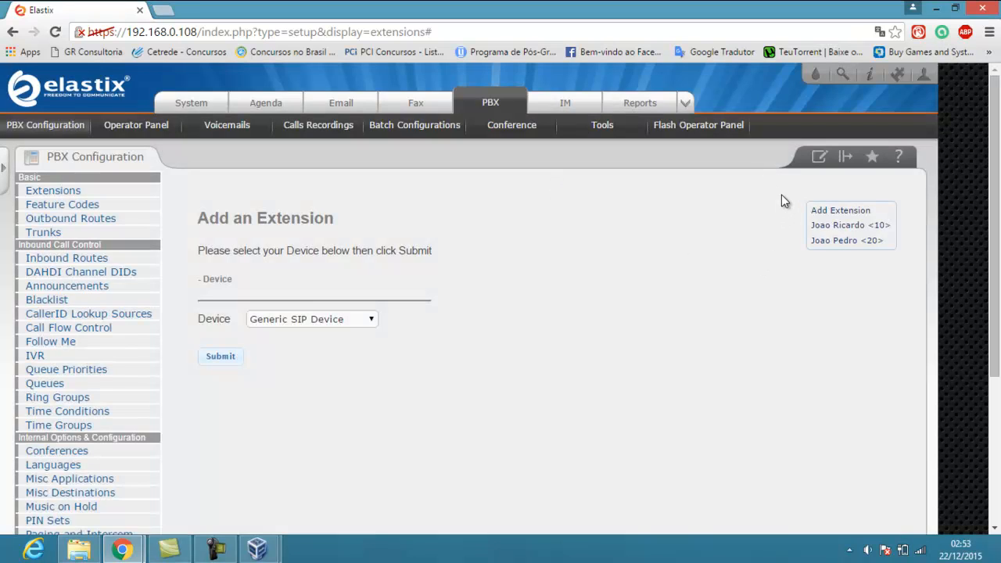
pyautogui.moveTo(889, 243); pyautogui.dragTo(898, 278)
# Start the win 7 machine from VirtualBox Manager and enlarge its window as Windows boots
pyautogui.moveTo(265, 541)
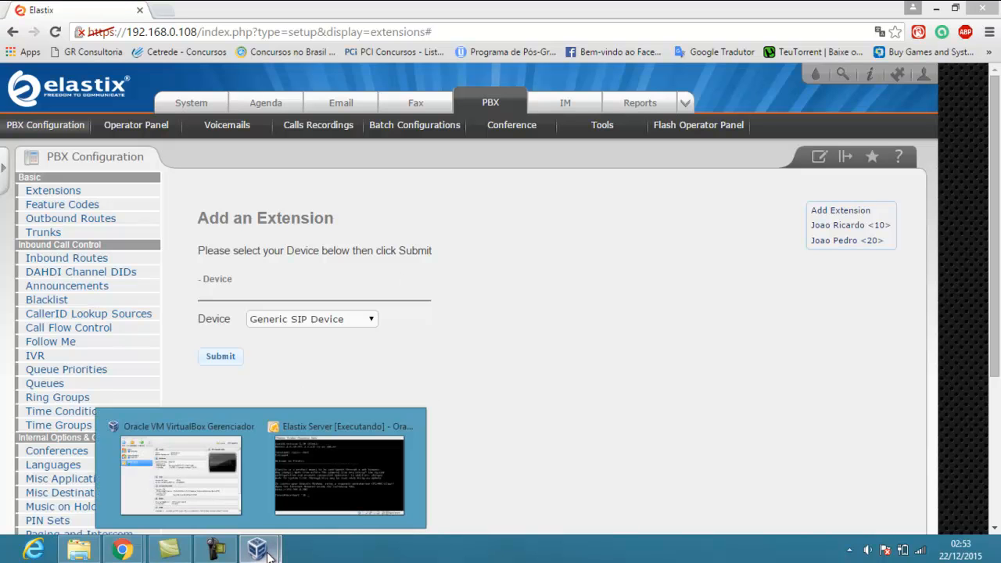
pyautogui.click(215, 480)
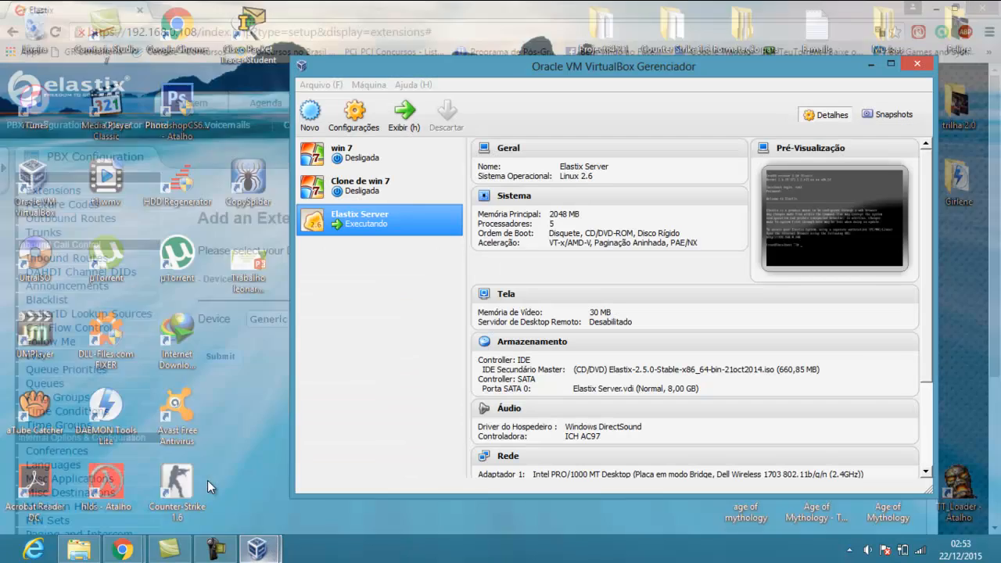
pyautogui.click(207, 480)
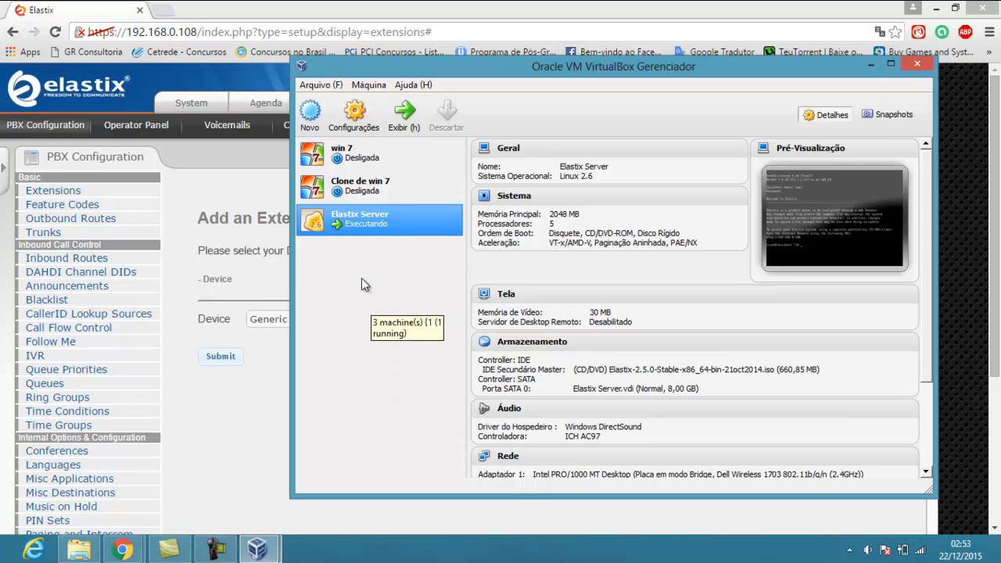
pyautogui.click(359, 162)
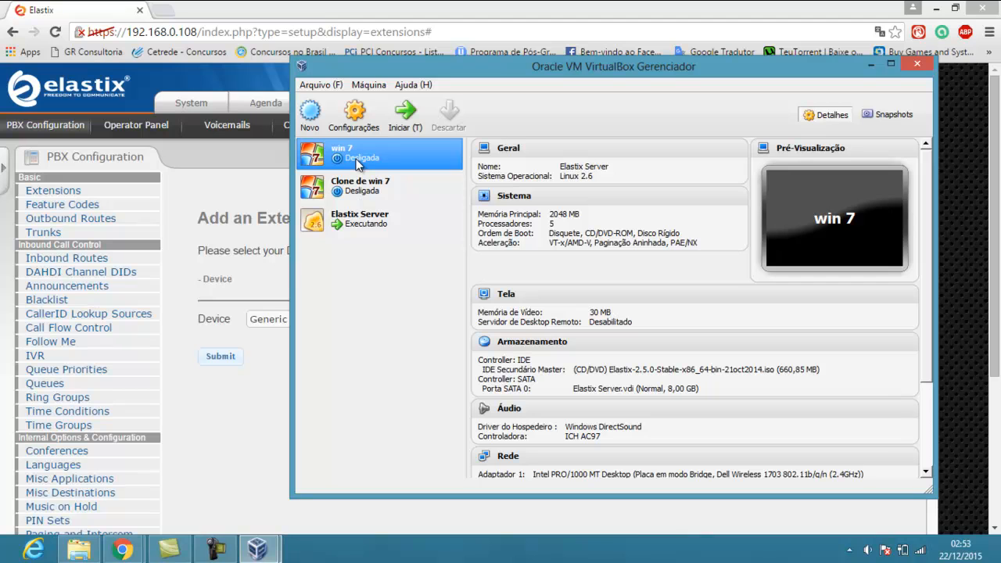
pyautogui.click(359, 162)
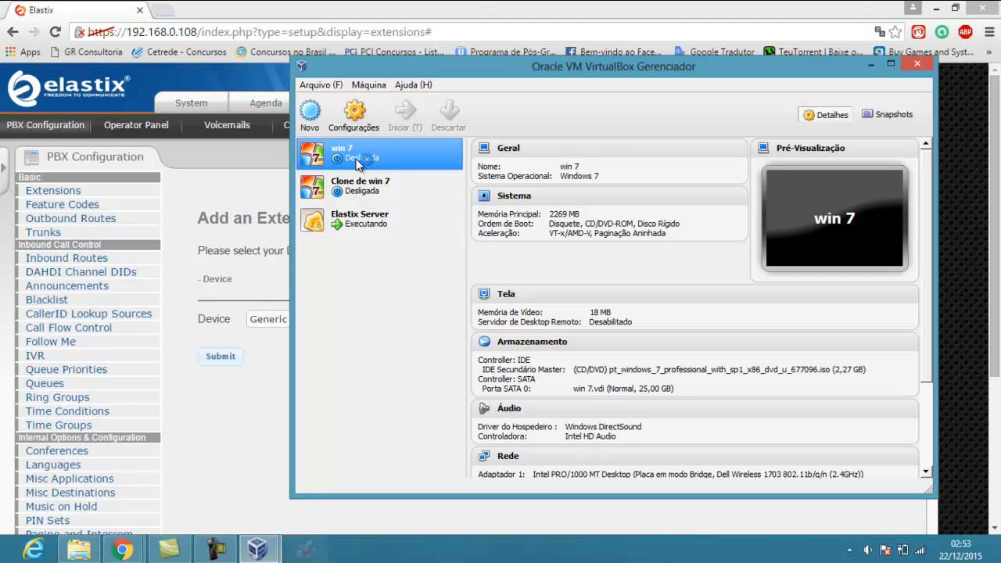
pyautogui.click(317, 127)
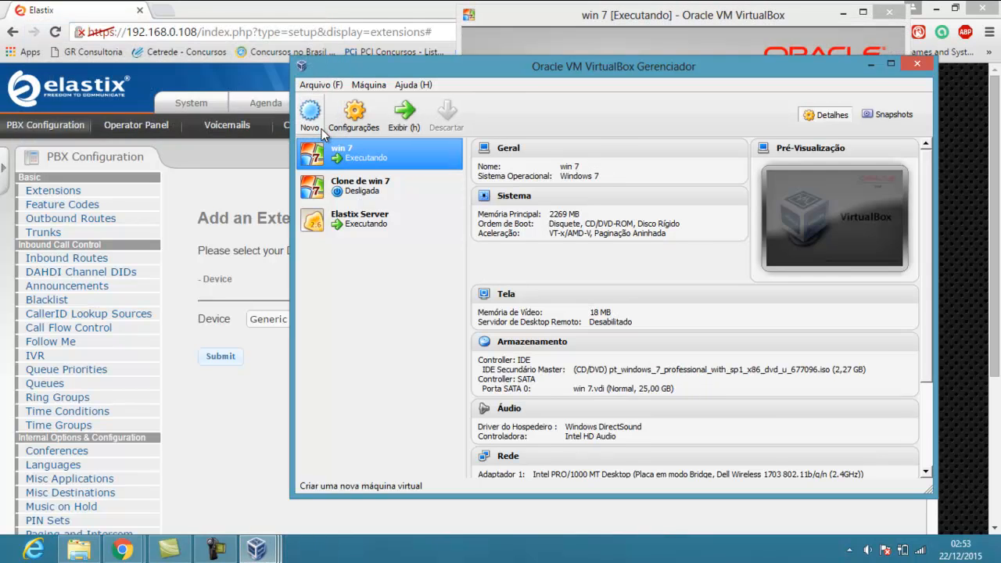
pyautogui.click(558, 20)
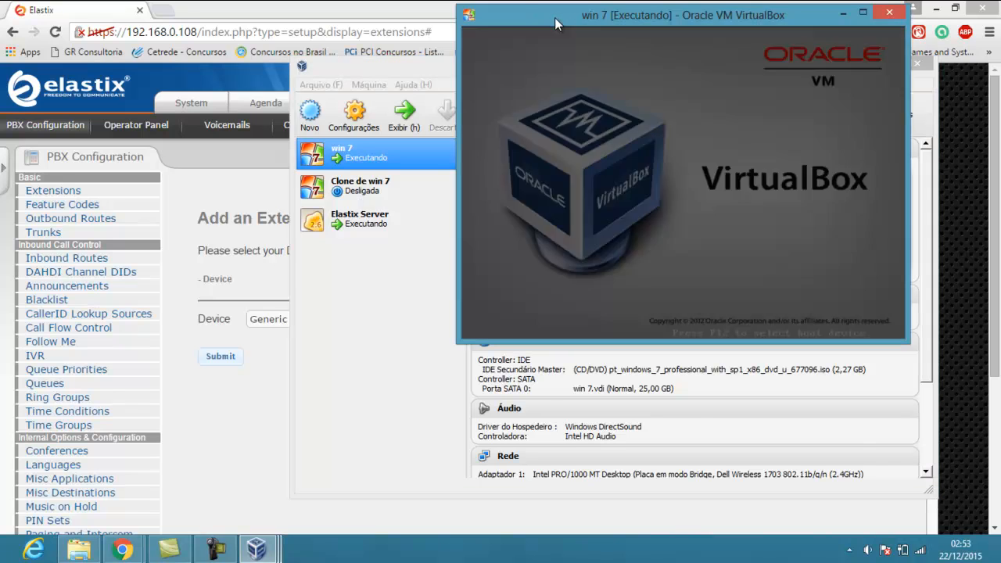
pyautogui.moveTo(451, 357); pyautogui.dragTo(245, 415)
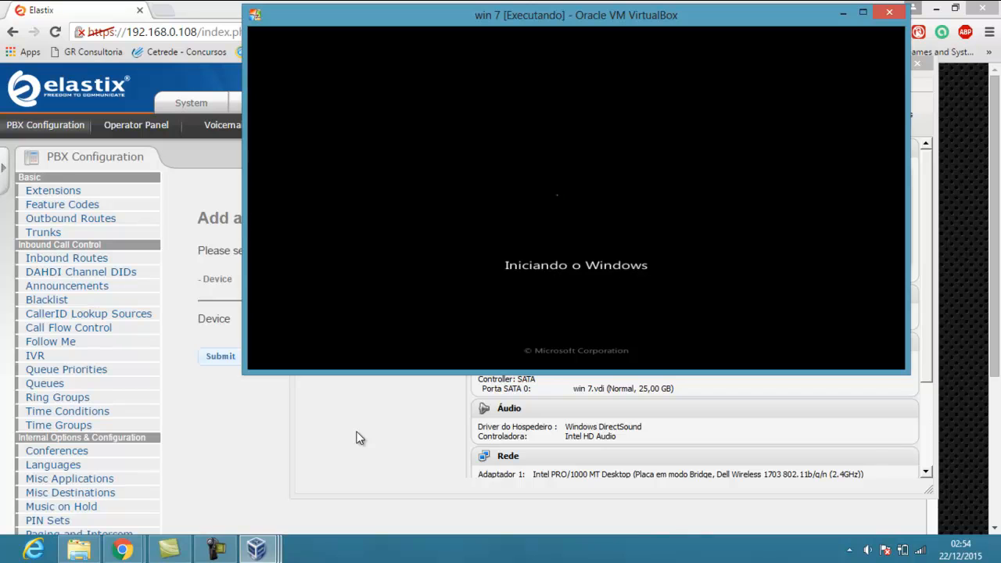
# Check the manager's details pane, then return to the win 7 window showing the booted desktop
pyautogui.click(522, 424)
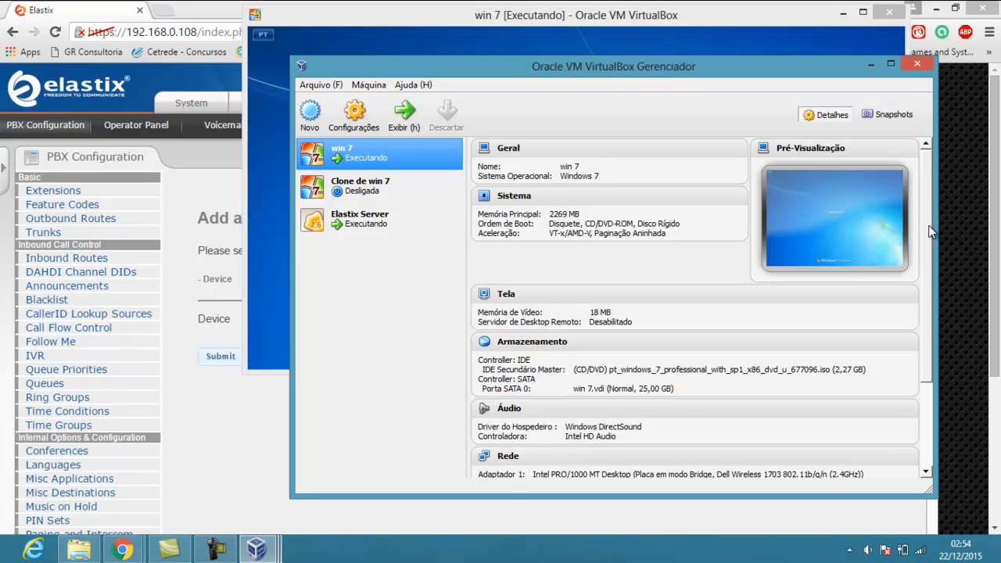
pyautogui.moveTo(929, 251); pyautogui.dragTo(929, 283)
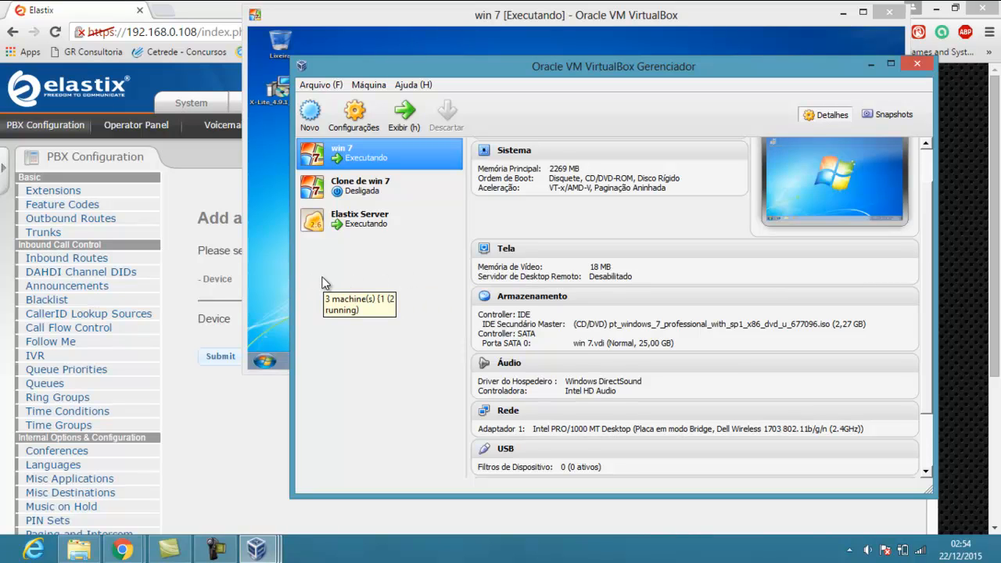
pyautogui.click(267, 256)
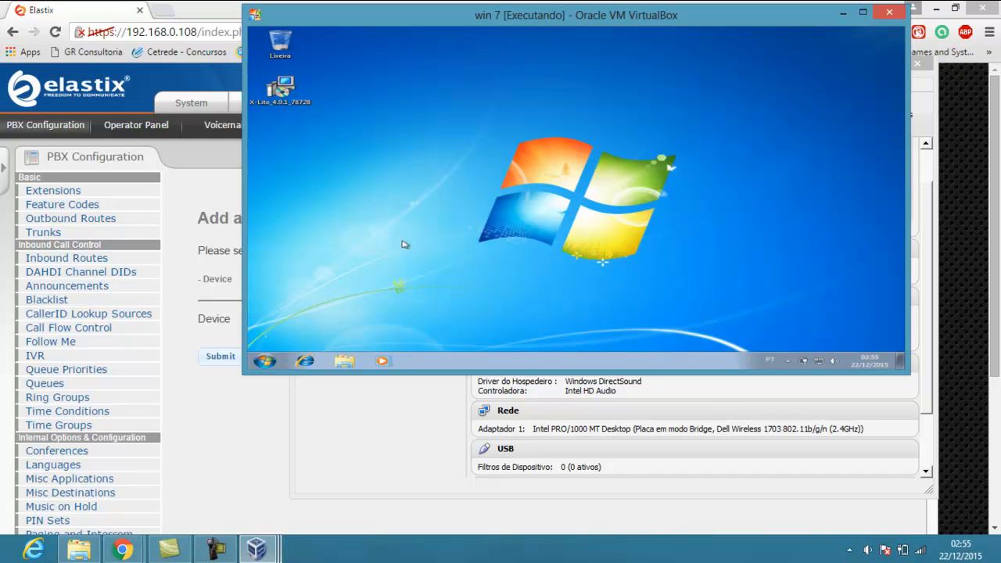
# Open a Command Prompt in the VM and run ipconfig to see its 192.168.0.106 address
pyautogui.press('super')
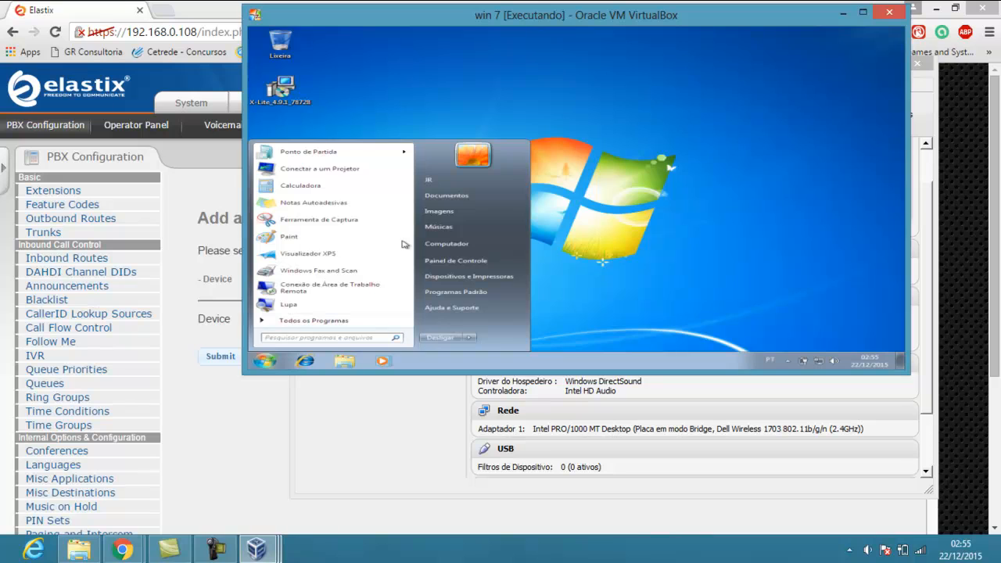
pyautogui.write('cmd')
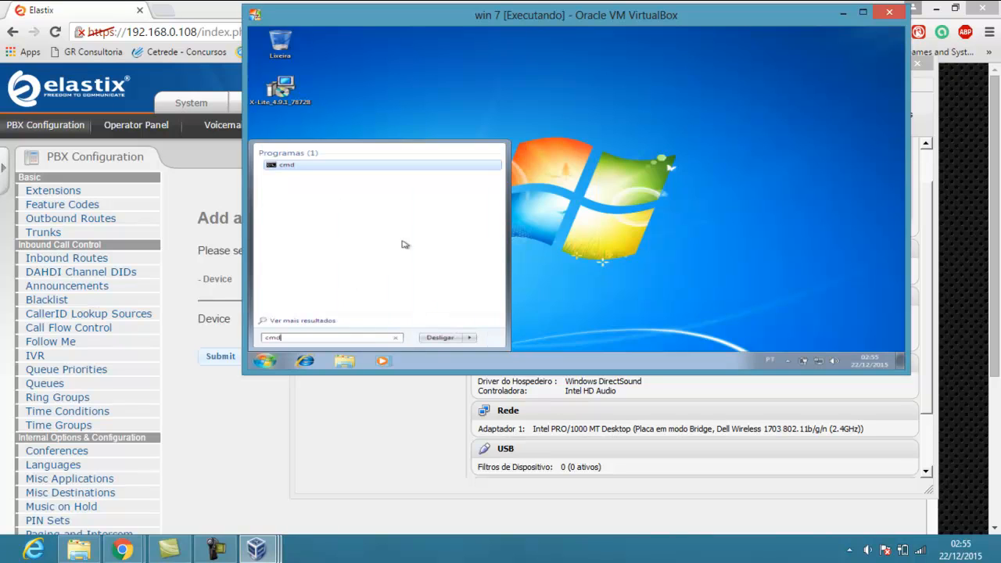
pyautogui.press('Return')
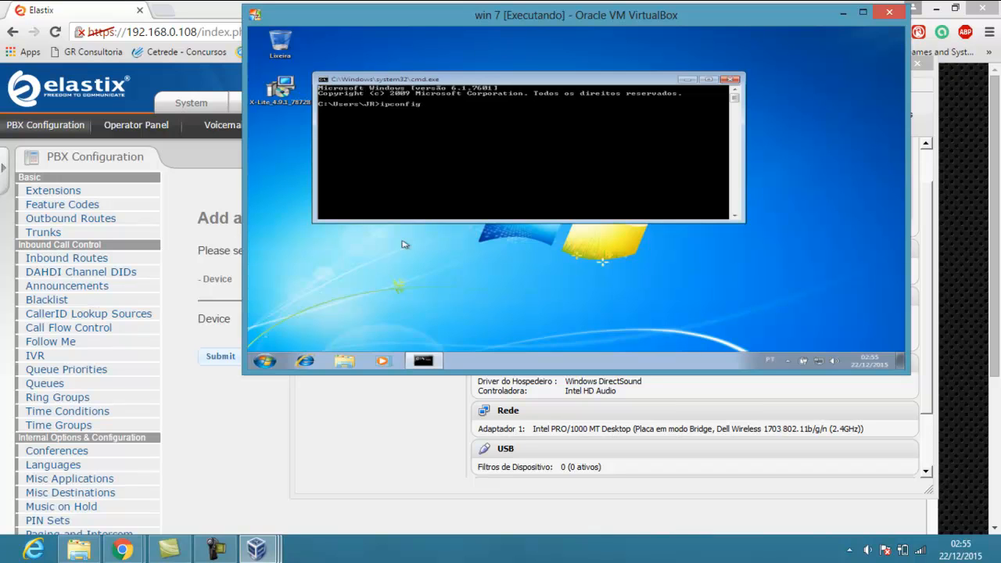
pyautogui.press('Return')
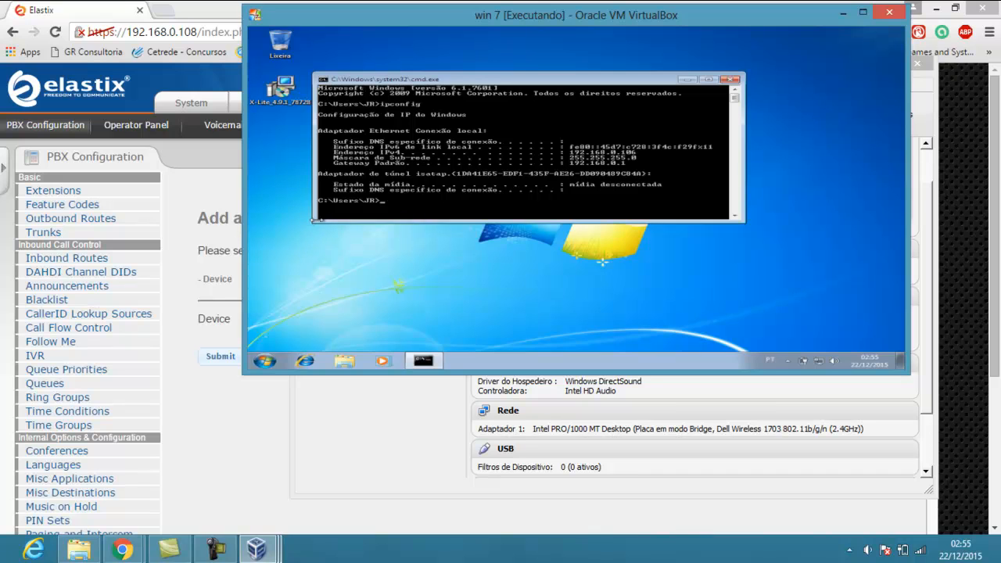
pyautogui.moveTo(314, 223); pyautogui.dragTo(312, 310)
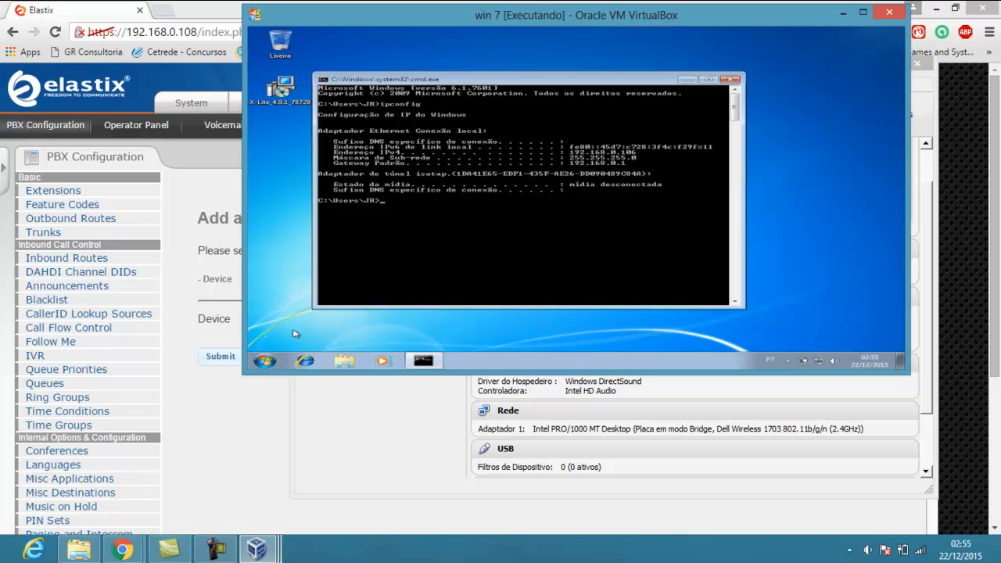
pyautogui.moveTo(244, 374); pyautogui.dragTo(212, 529)
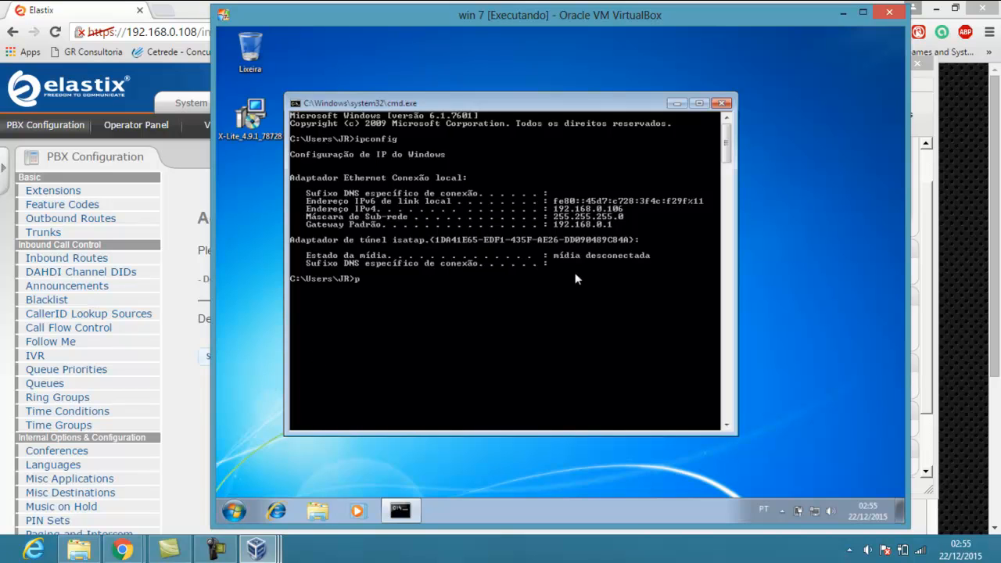
# Ping the Elastix server at 192.168.0.108, confirm the replies, and close the console
pyautogui.write('ng 192')
pyautogui.write('.168.0.108')
pyautogui.press('Return')
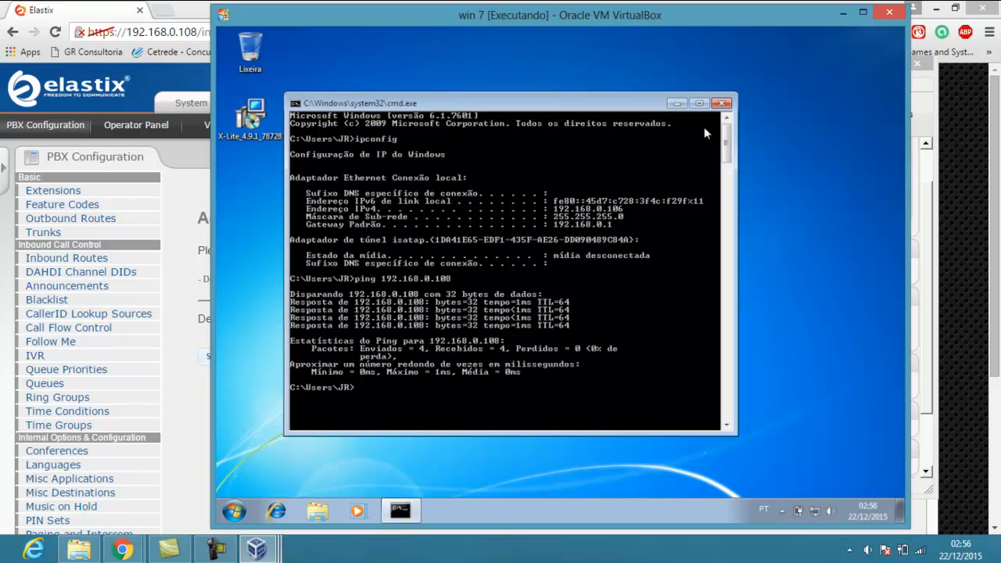
pyautogui.click(722, 104)
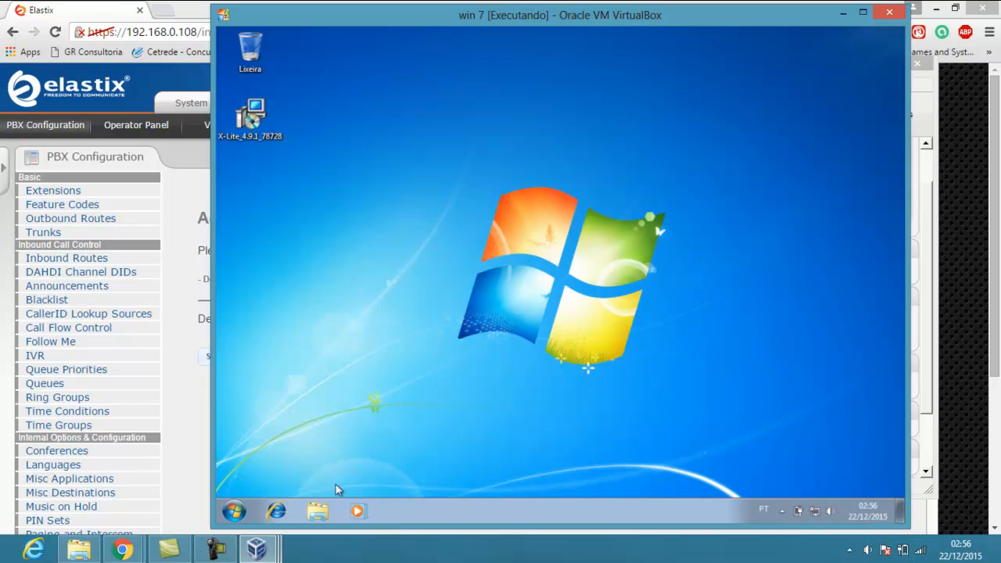
# Open Internet Explorer, go to Google, and search for 'x-lite download'
pyautogui.click(278, 510)
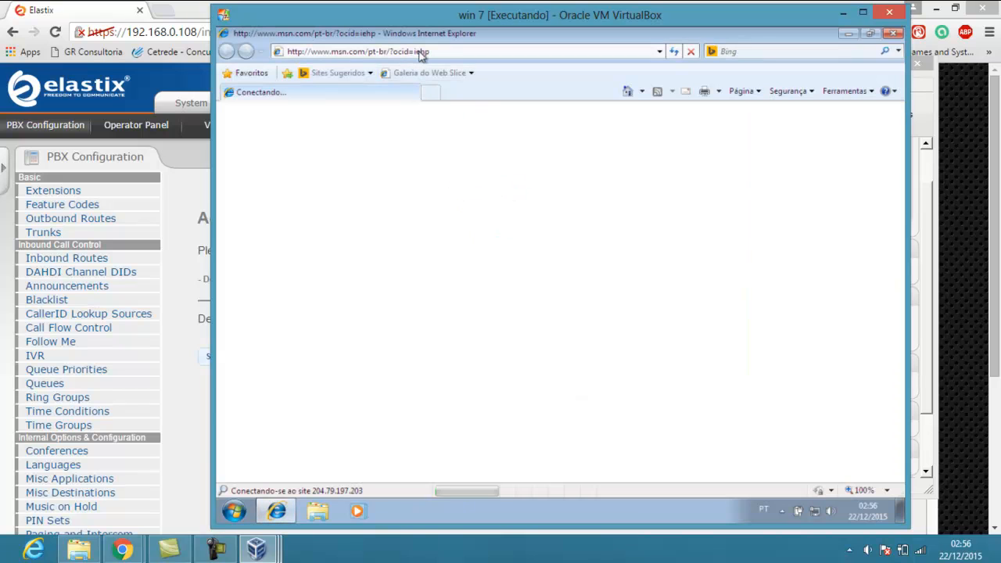
pyautogui.click(422, 52)
pyautogui.write('w')
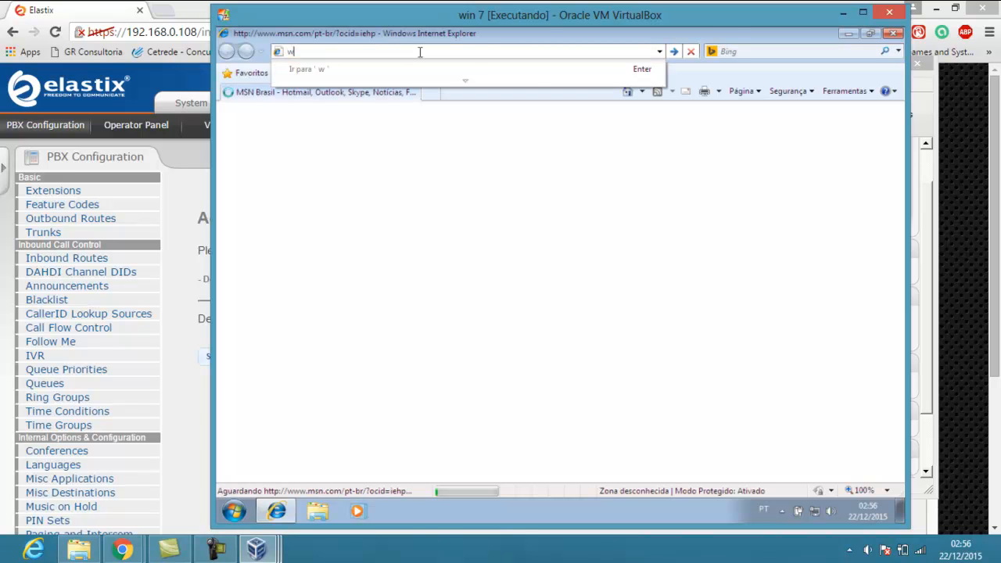
pyautogui.write('ww.googl')
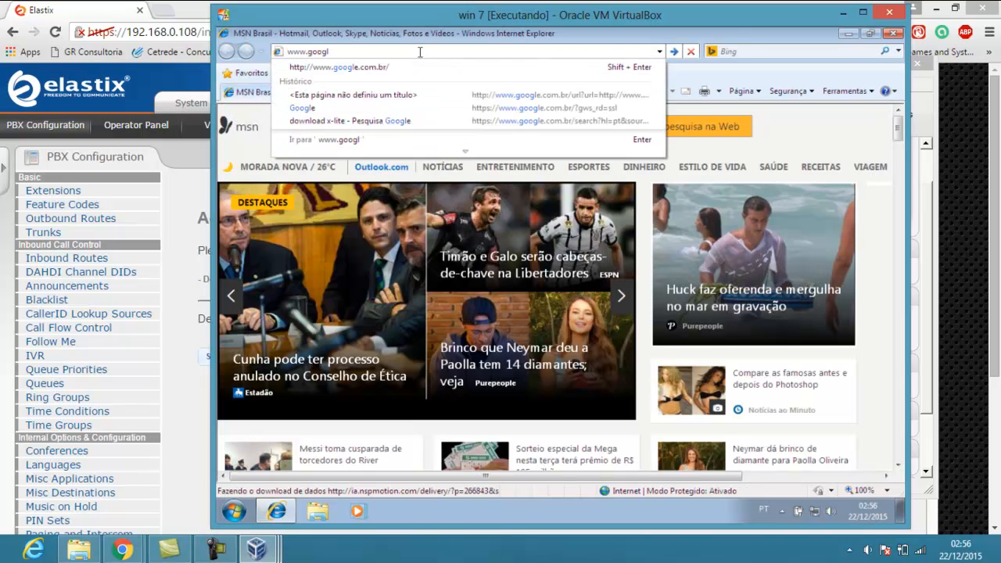
pyautogui.hotkey('shift', 'Return')
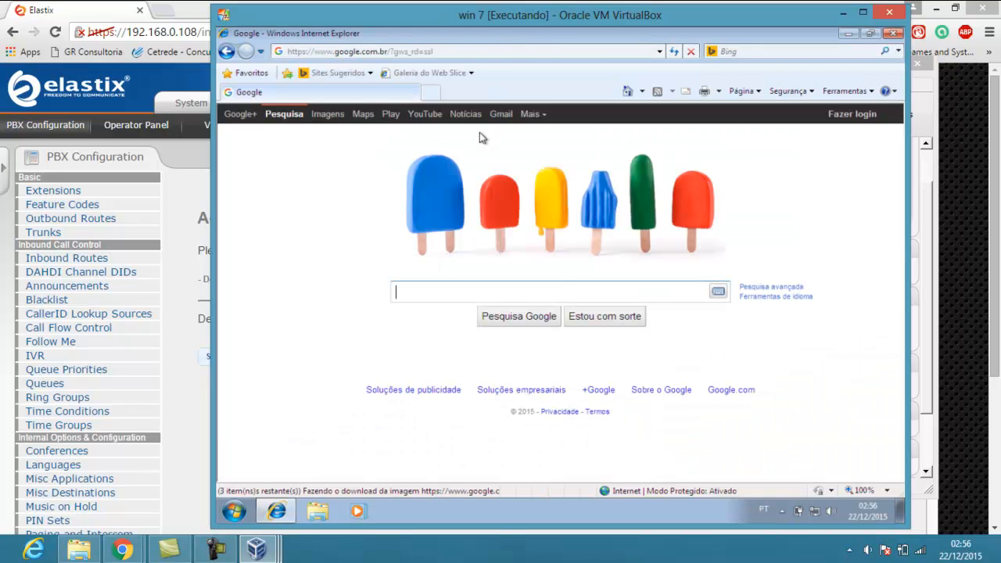
pyautogui.write('x')
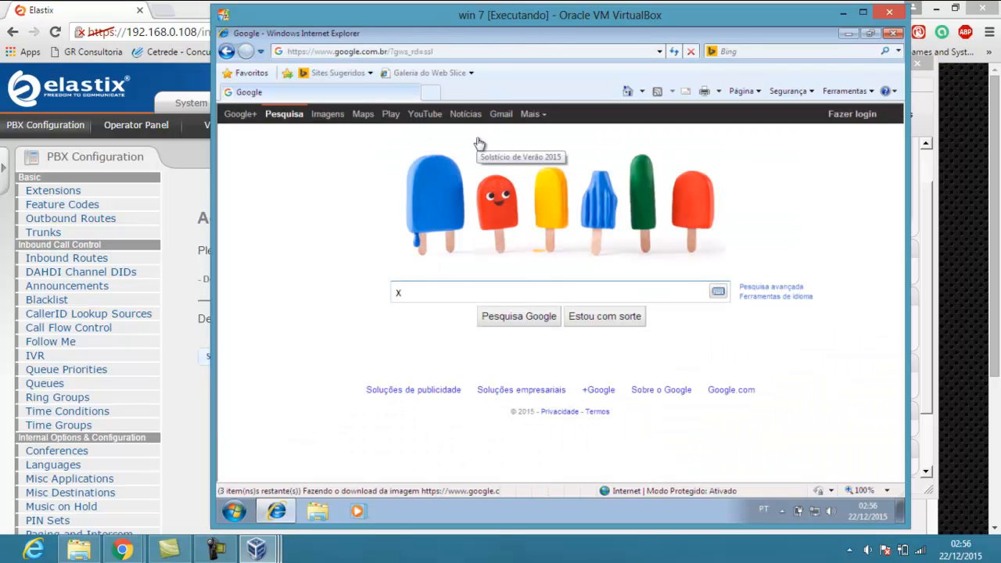
pyautogui.write('-lite d')
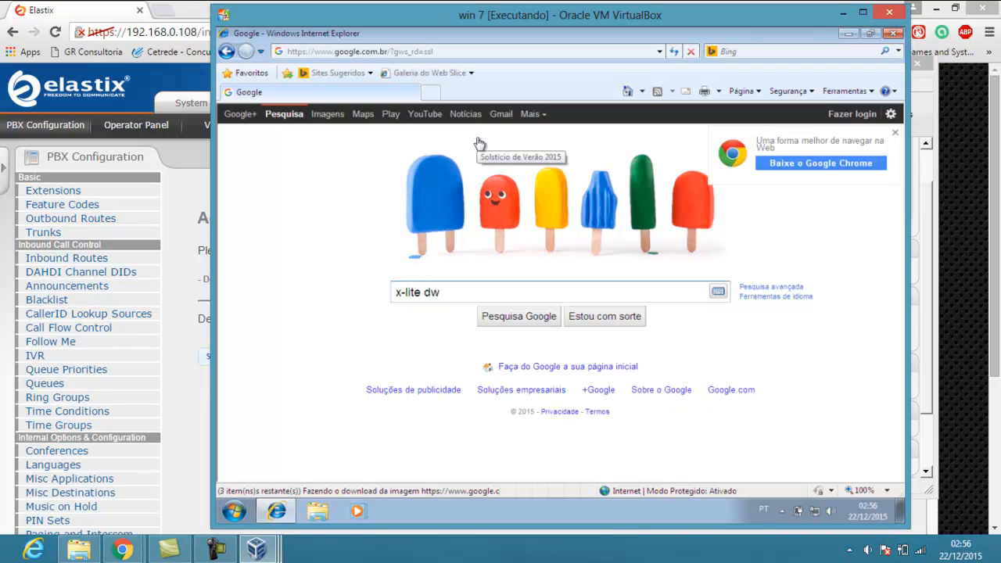
pyautogui.write('ownload')
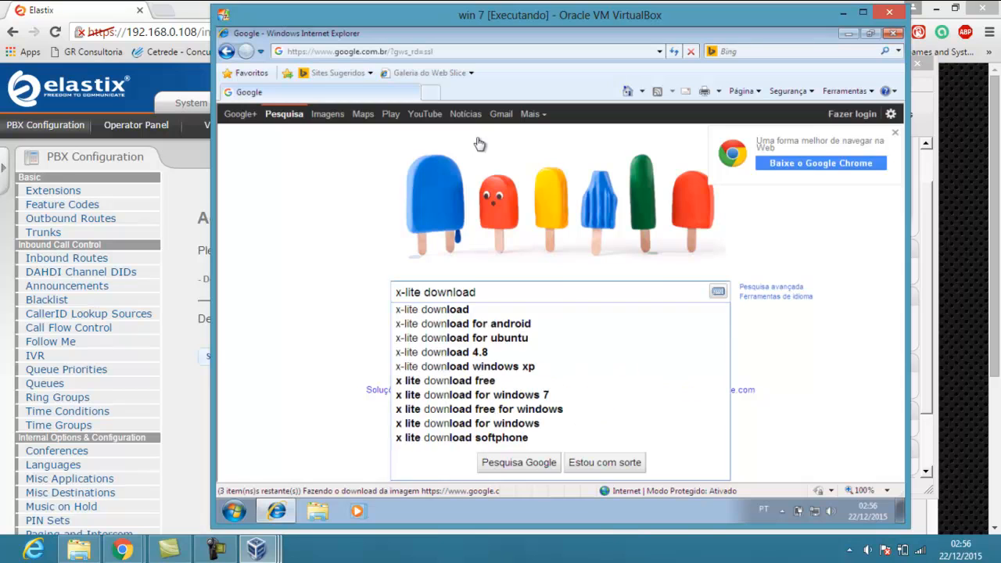
pyautogui.press('Return')
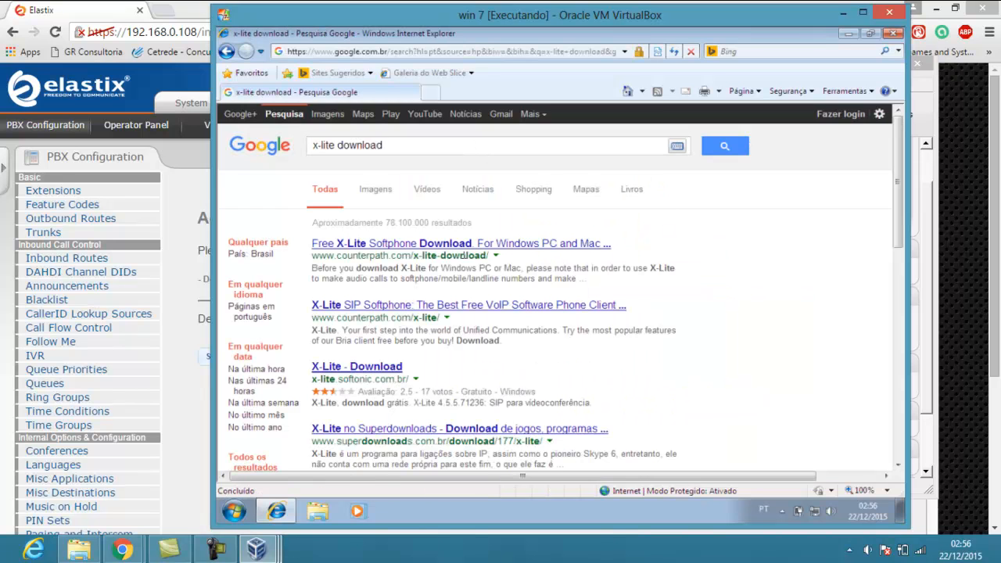
# Browse CounterPath's X-Lite download page to the download buttons, then close the browser
pyautogui.click(460, 247)
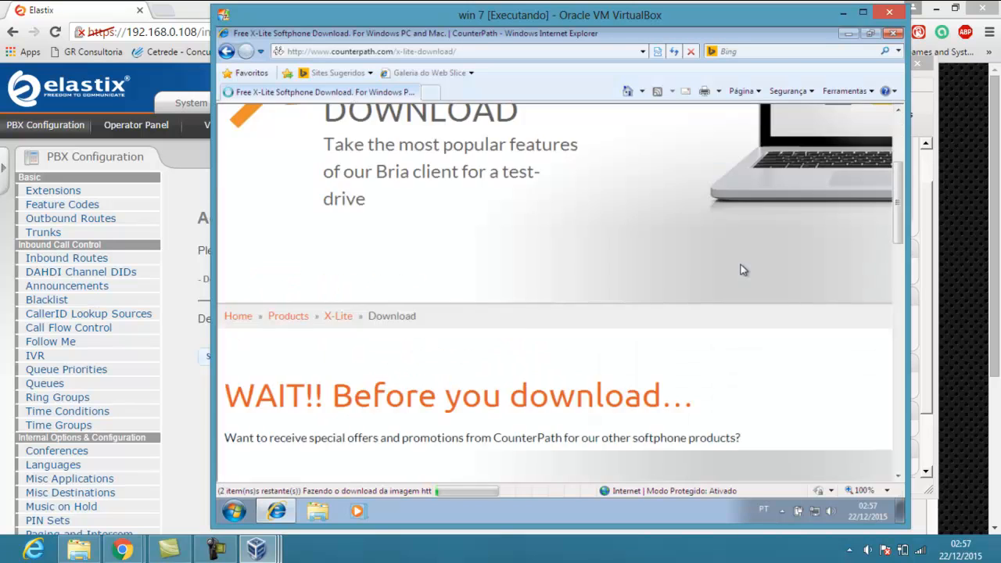
pyautogui.middleClick(743, 270)
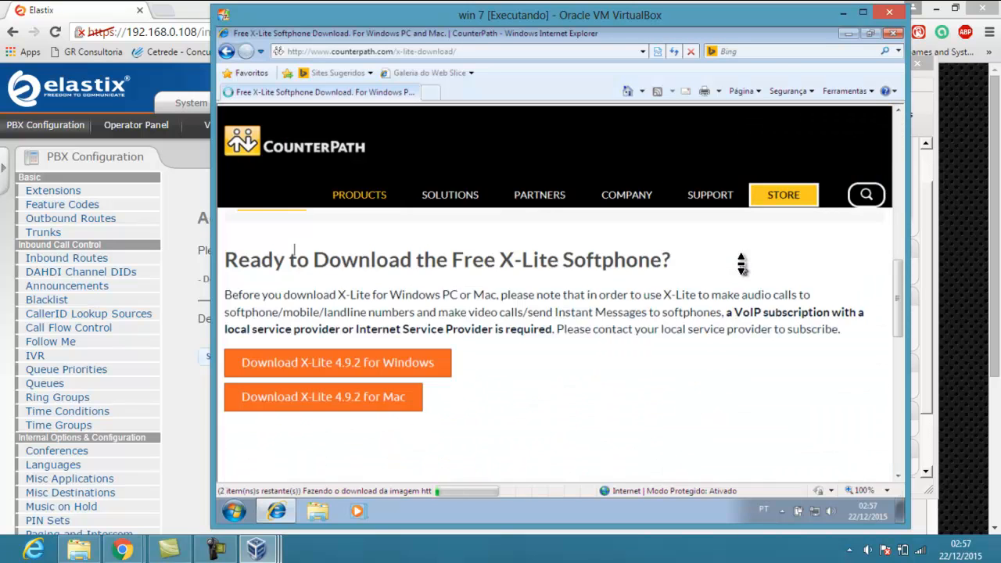
pyautogui.scroll(-5, 741, 265)
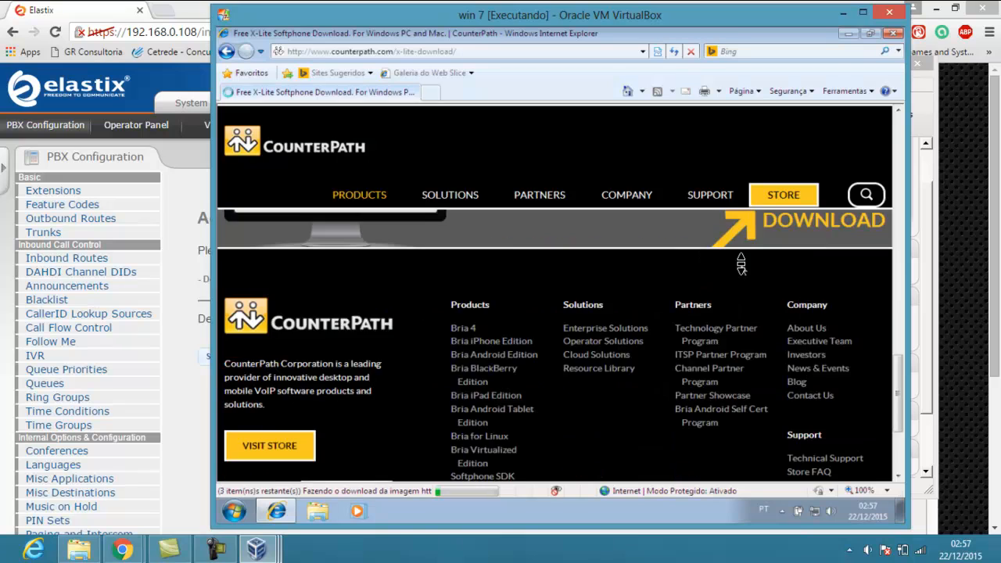
pyautogui.scroll(2, 740, 262)
pyautogui.scroll(4, 740, 263)
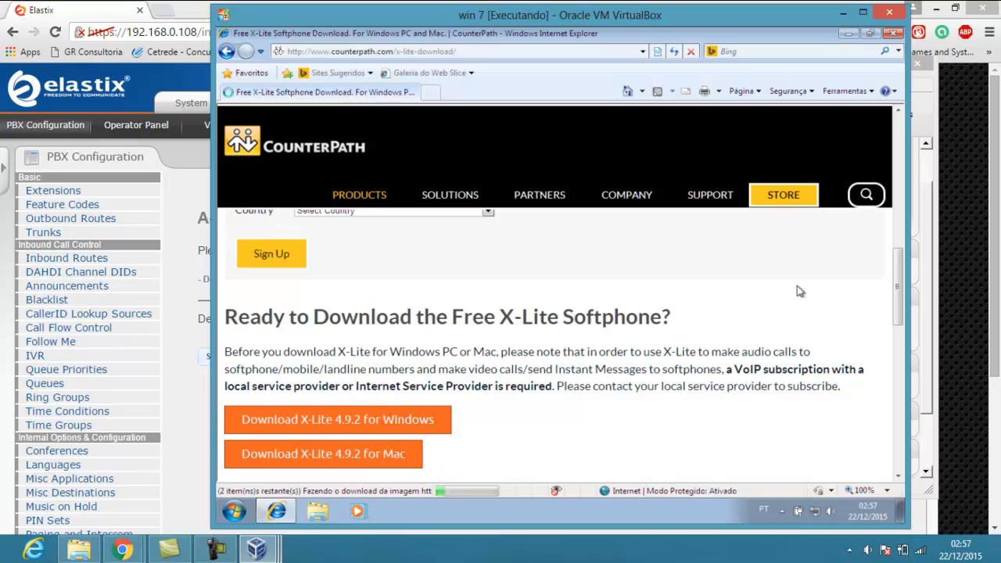
pyautogui.scroll(-1, 902, 262)
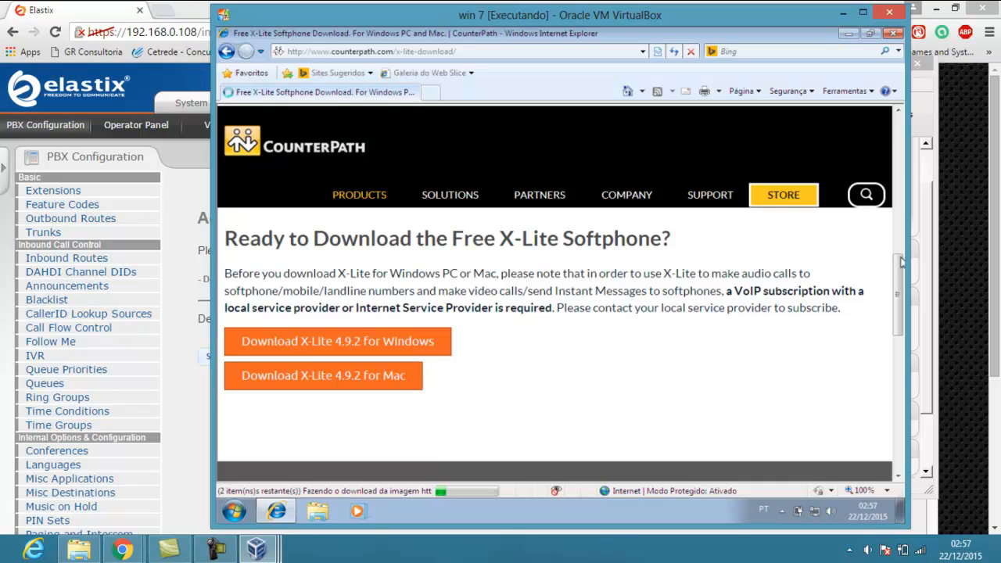
pyautogui.click(894, 34)
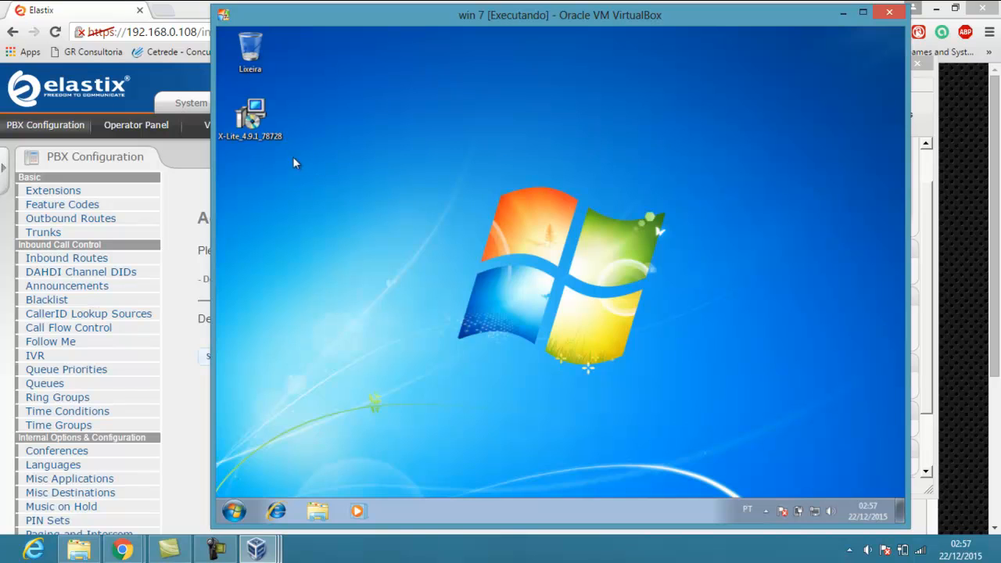
# Run the X-Lite installer, accept the licence, keep the default folder, and finish installation
pyautogui.doubleClick(262, 123)
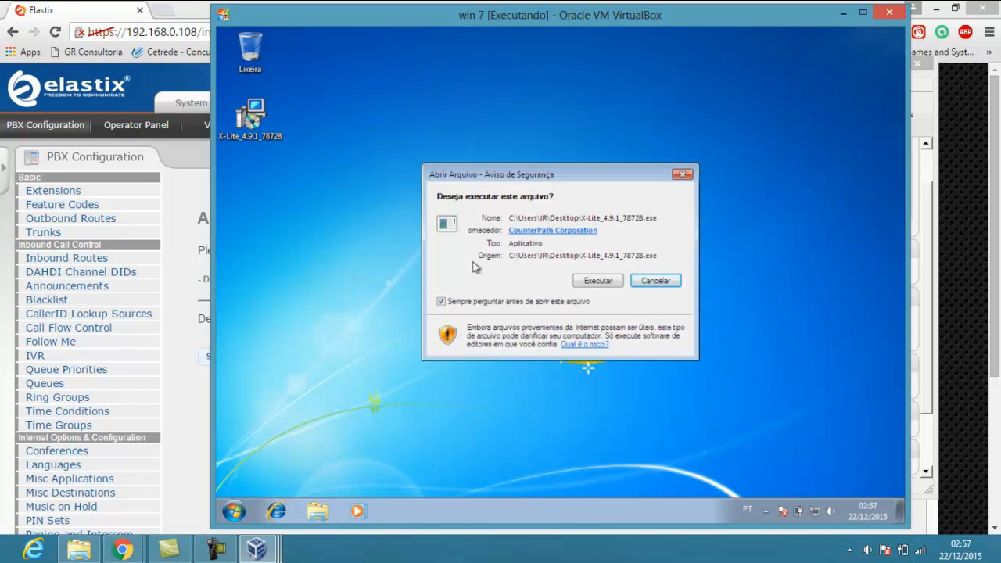
pyautogui.click(587, 281)
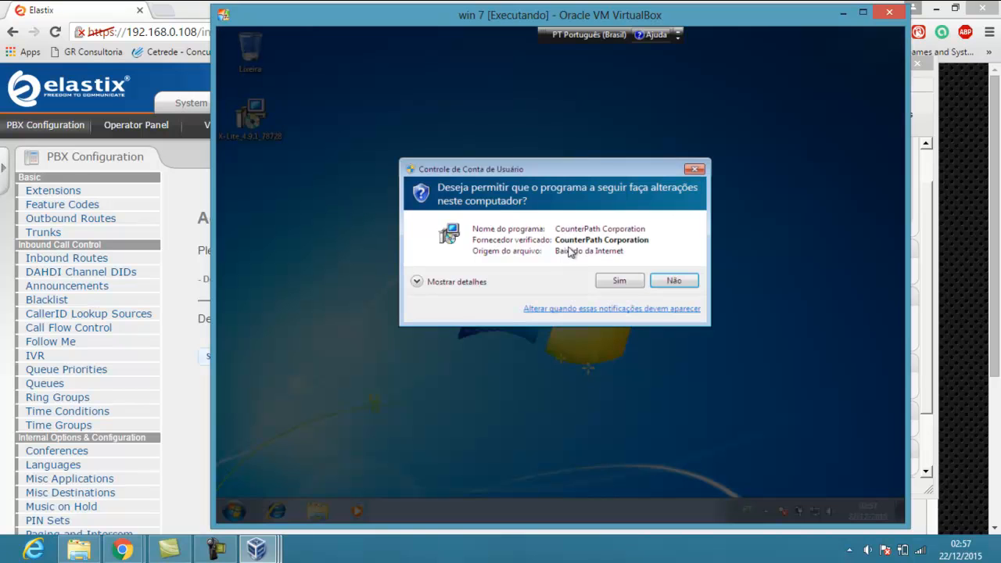
pyautogui.click(615, 281)
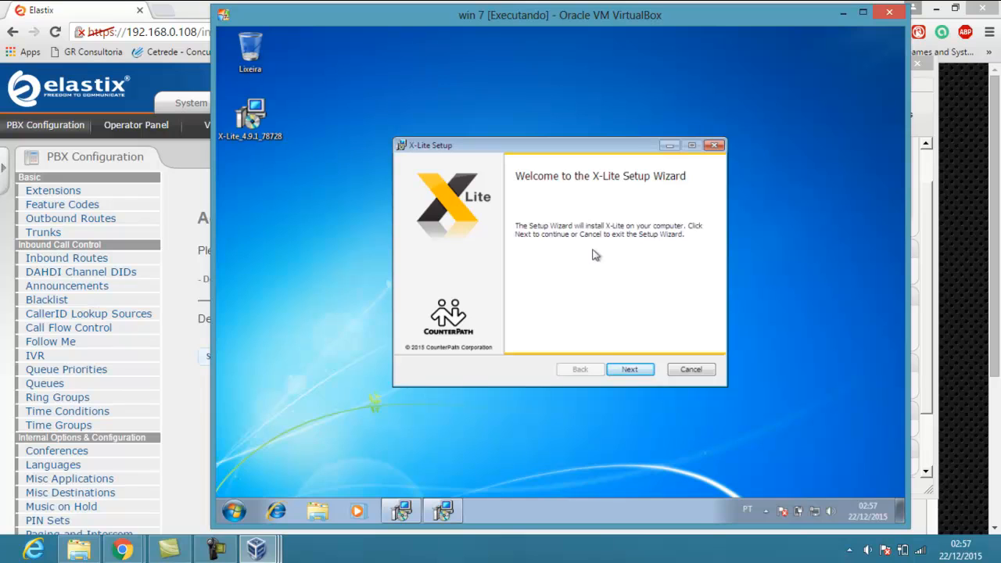
pyautogui.click(628, 371)
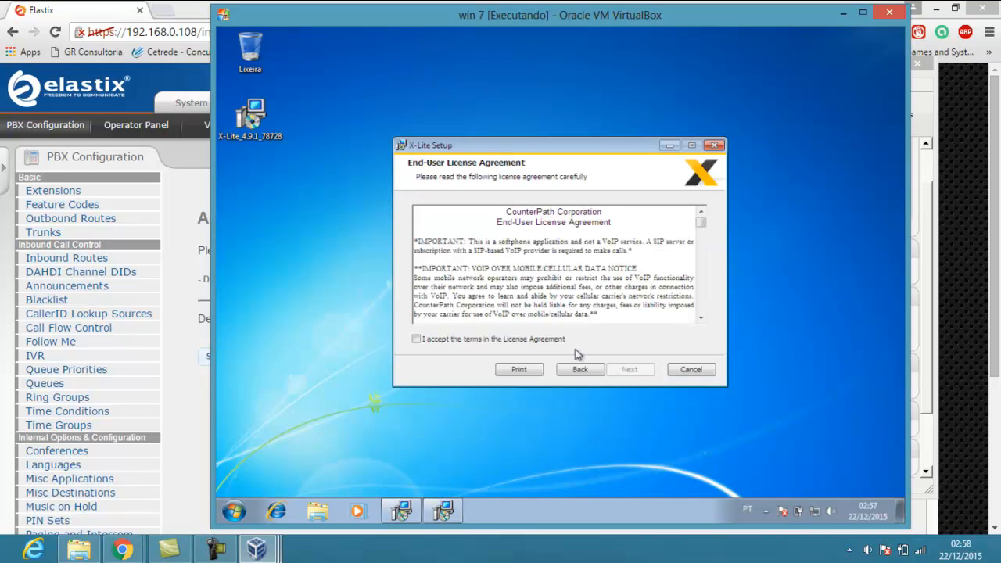
pyautogui.click(564, 341)
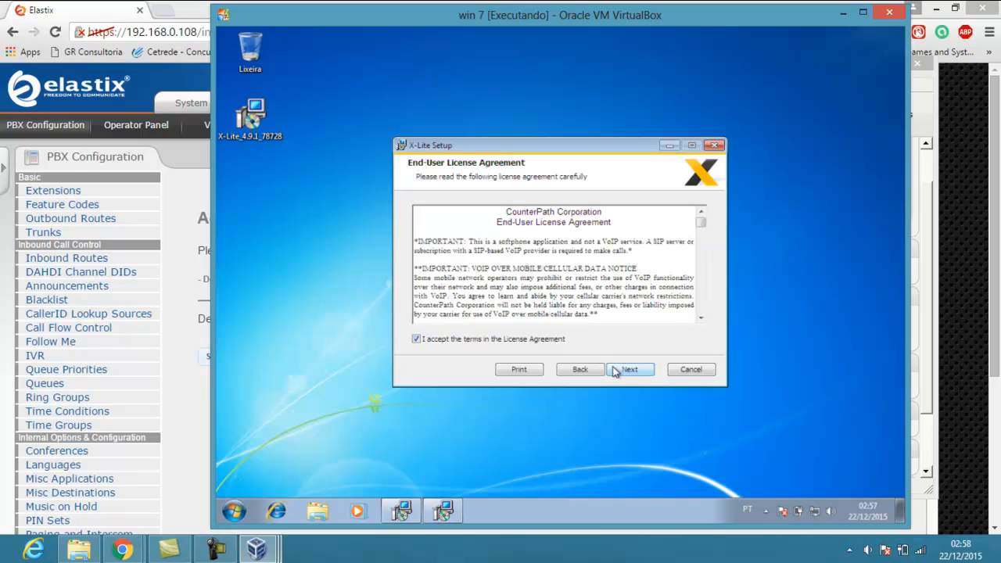
pyautogui.click(617, 373)
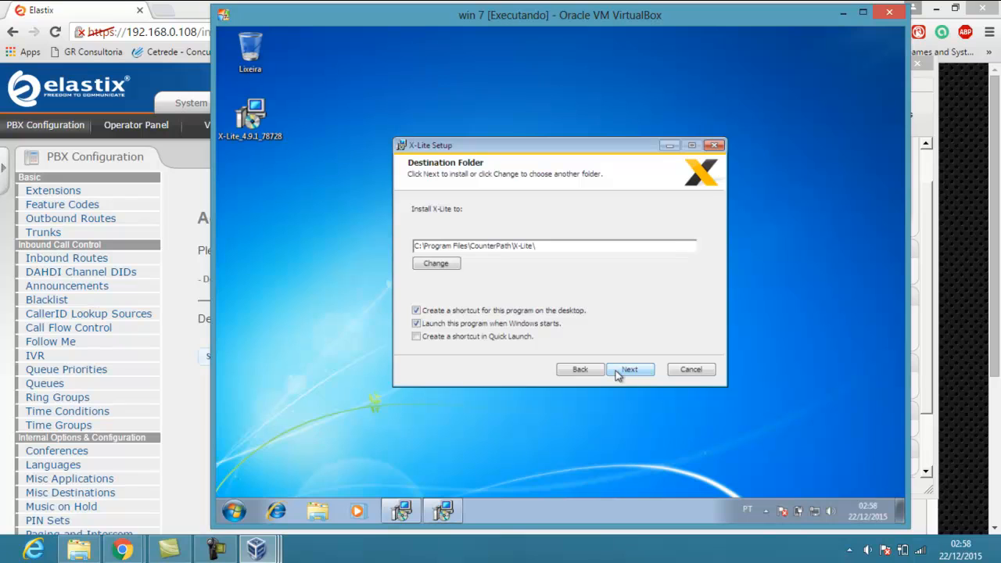
pyautogui.click(618, 375)
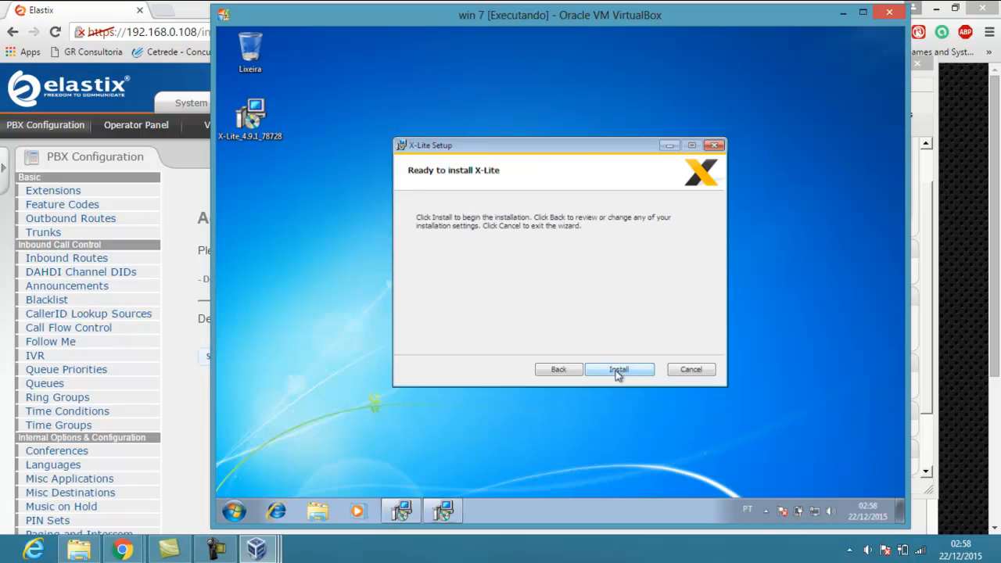
pyautogui.click(618, 375)
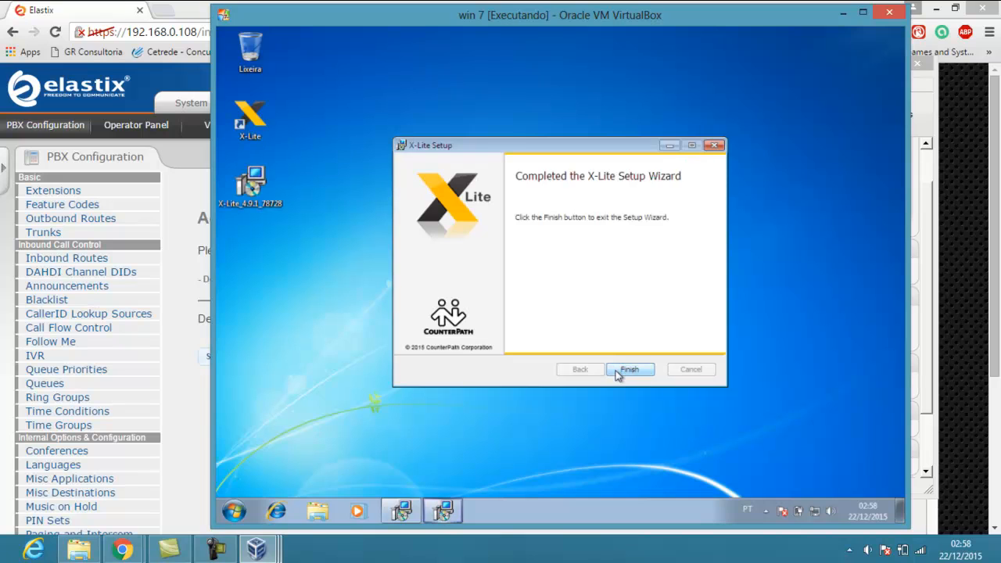
pyautogui.click(629, 369)
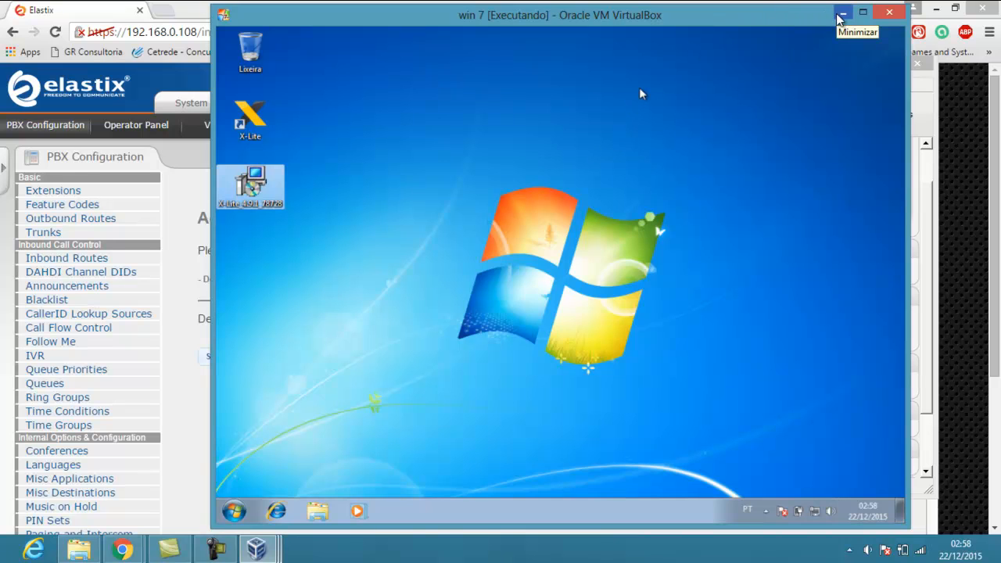
# Minimize the VM, then select Clone de win 7 in the manager and open its context menu
pyautogui.click(841, 14)
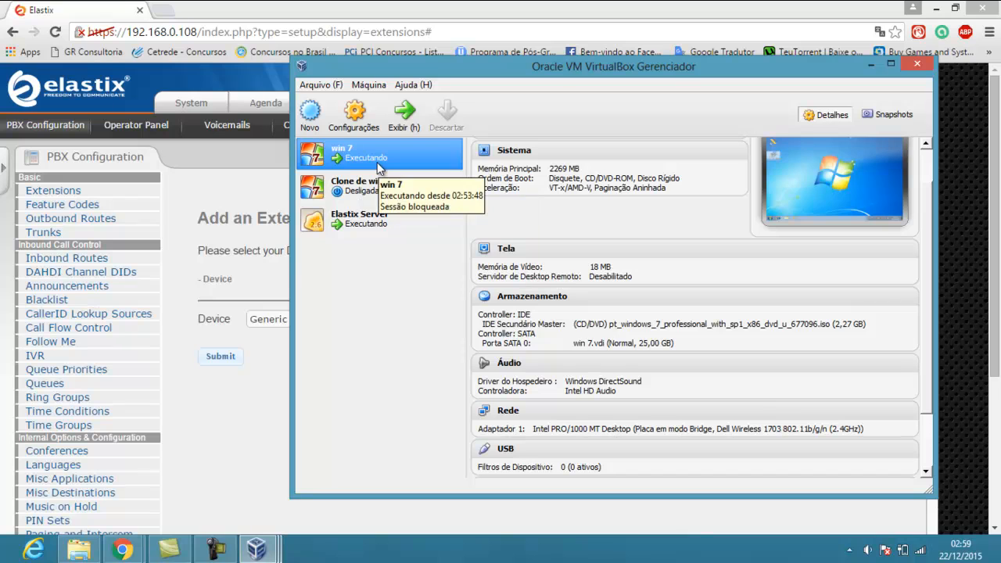
pyautogui.rightClick(379, 167)
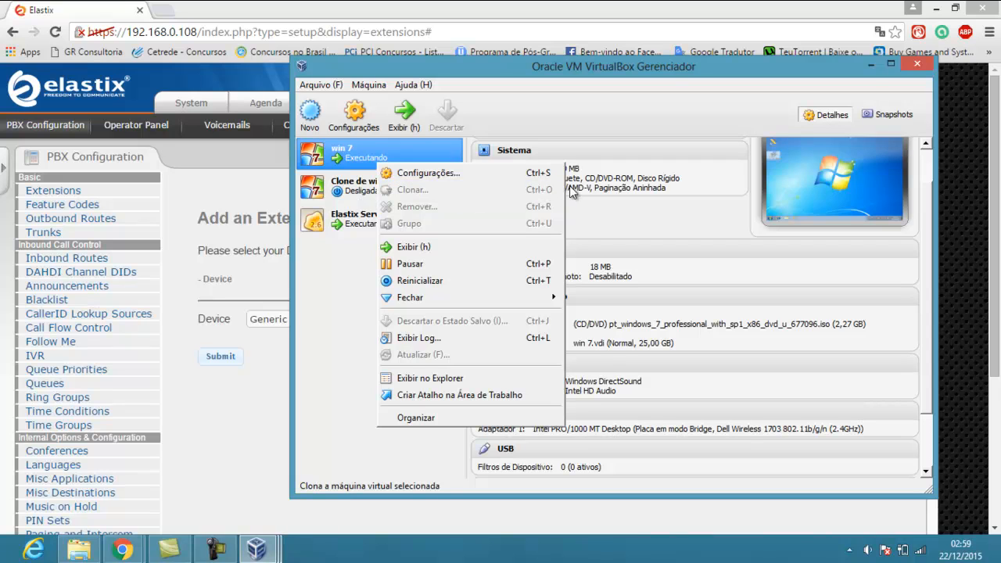
pyautogui.click(316, 288)
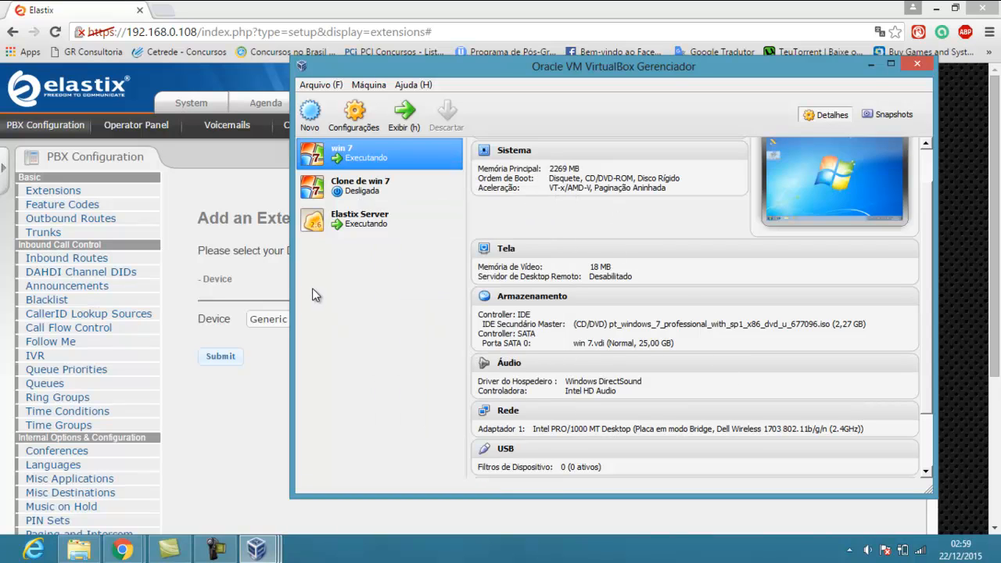
pyautogui.click(370, 199)
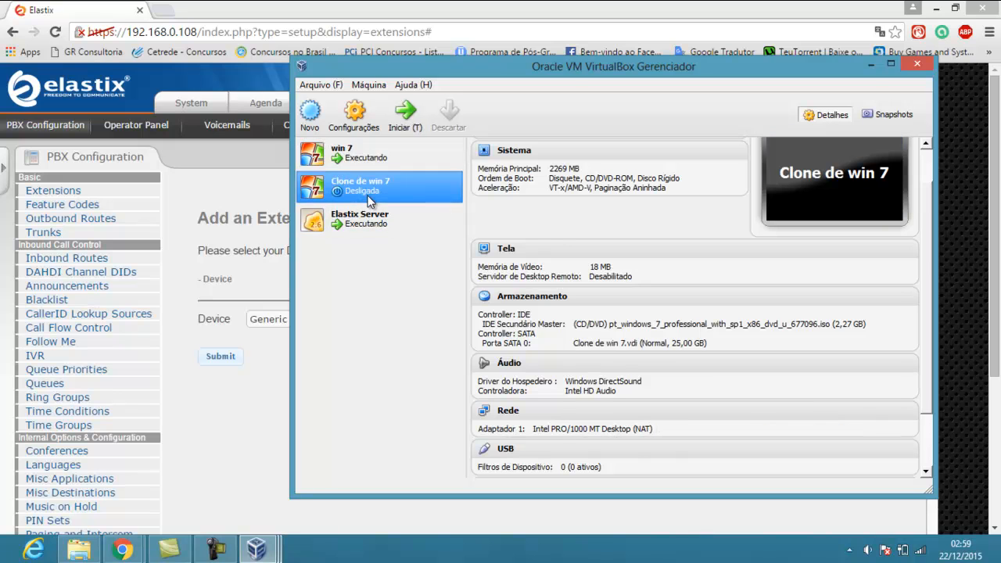
pyautogui.rightClick(369, 199)
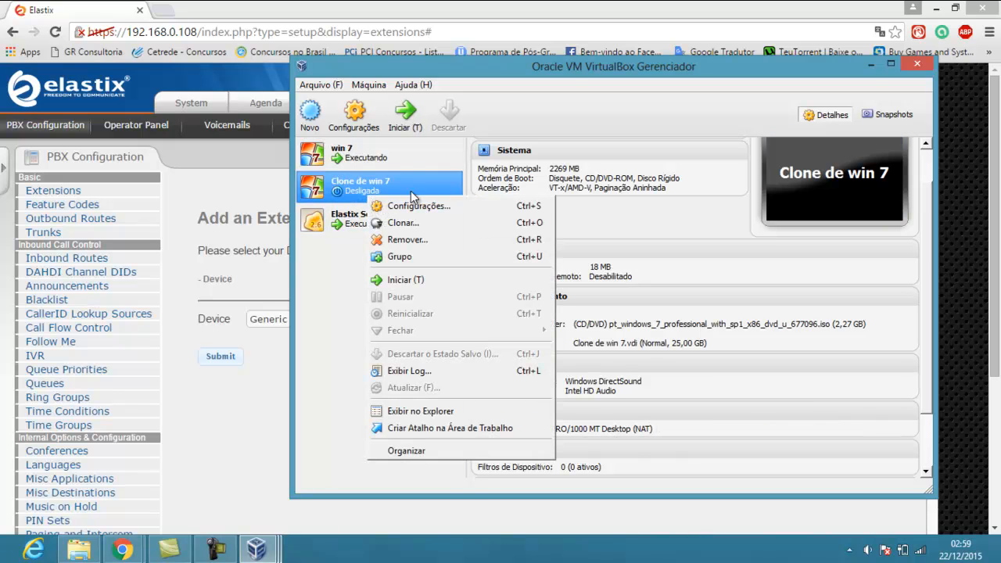
# Set Clone de win 7's Adaptador 1 to bridged mode on the Dell Wireless 1703 card, regenerating its MAC
pyautogui.click(418, 205)
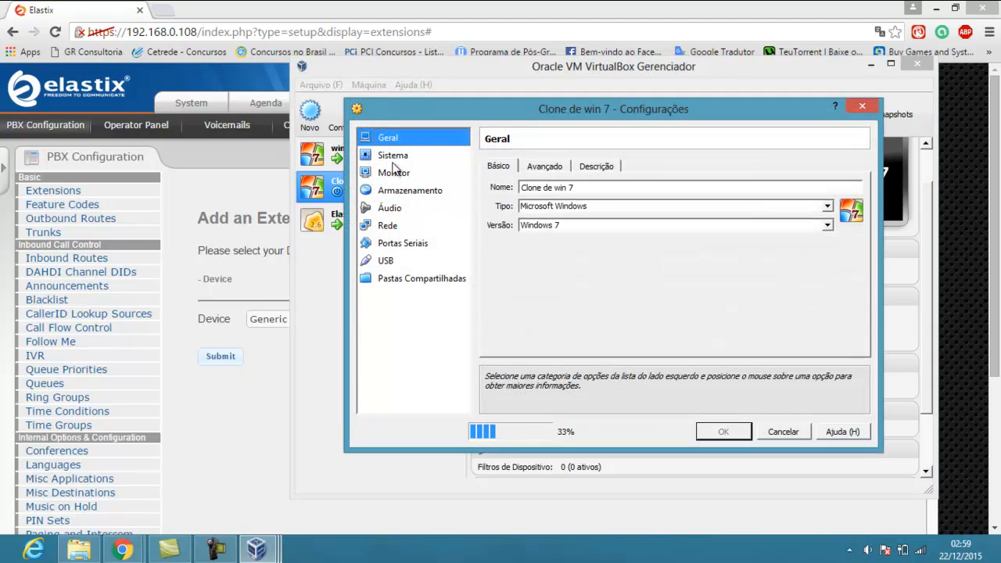
pyautogui.click(396, 226)
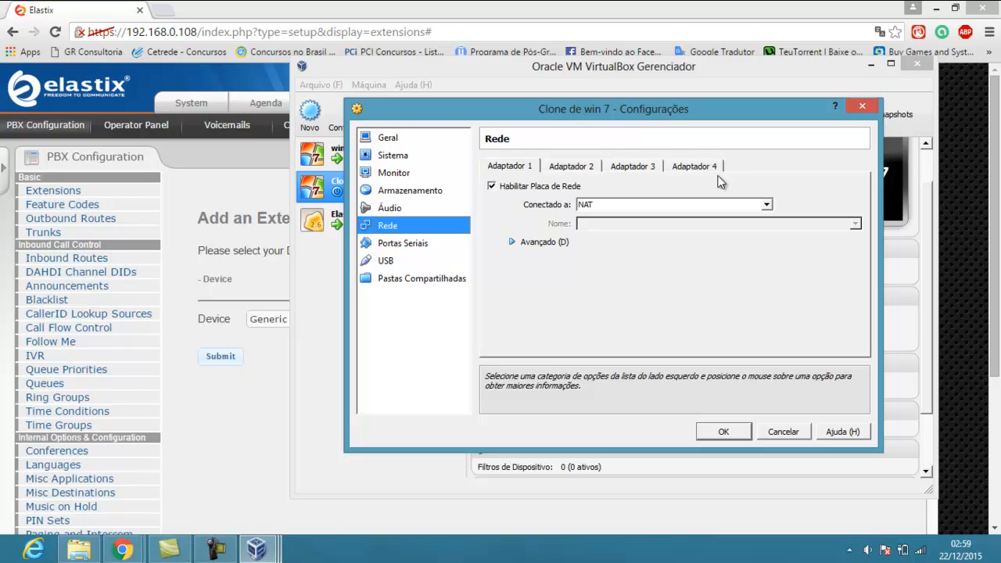
pyautogui.click(767, 205)
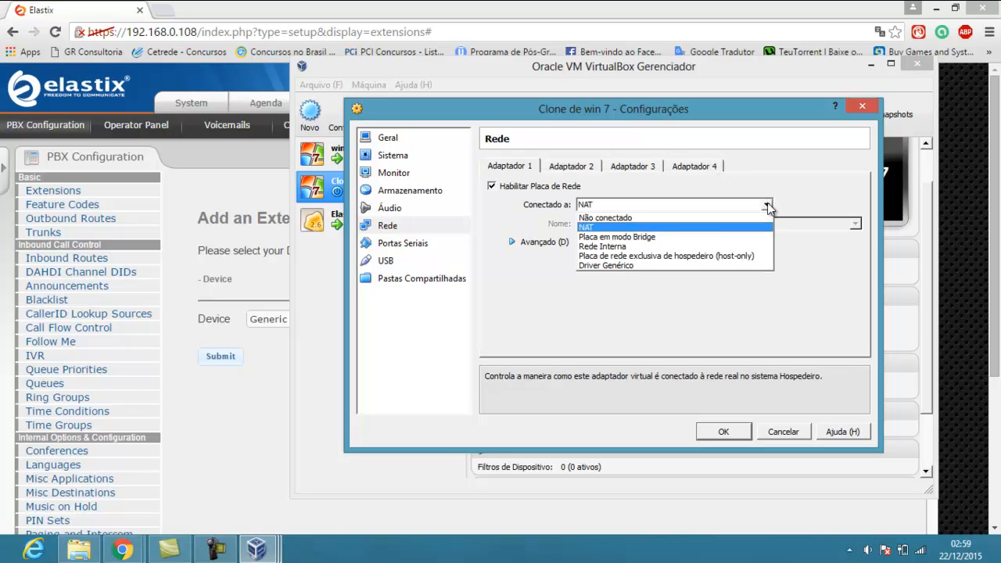
pyautogui.click(680, 237)
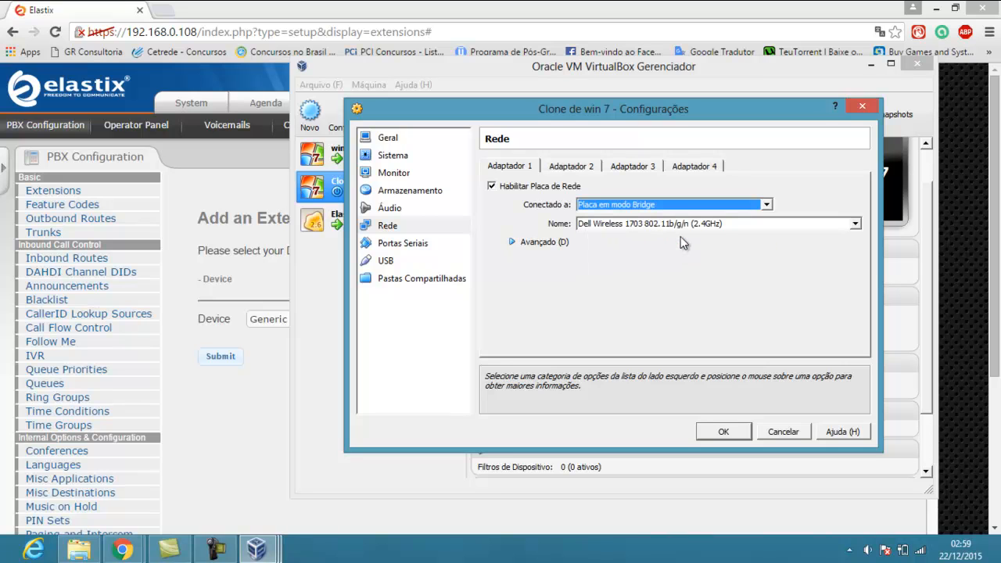
pyautogui.click(513, 242)
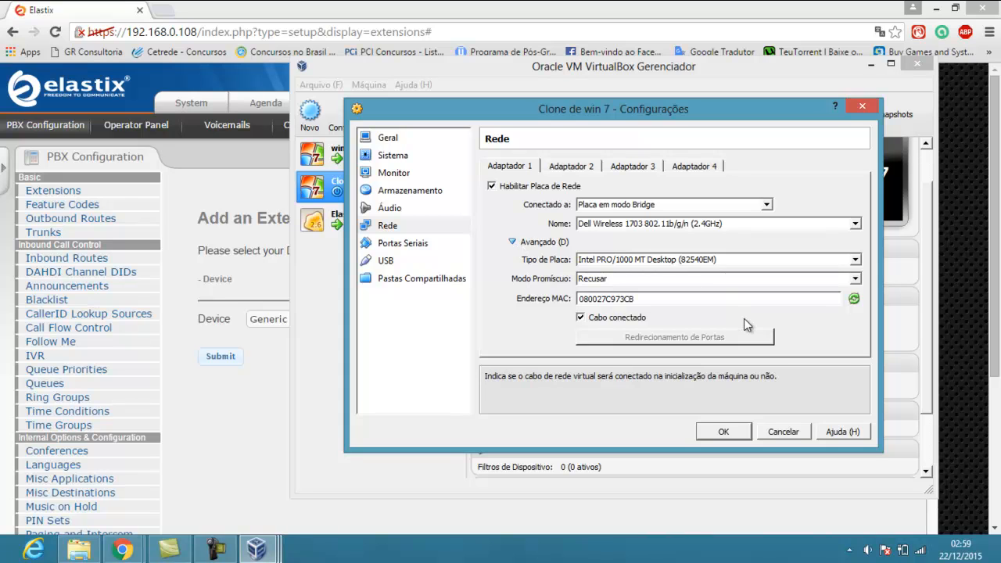
pyautogui.click(854, 301)
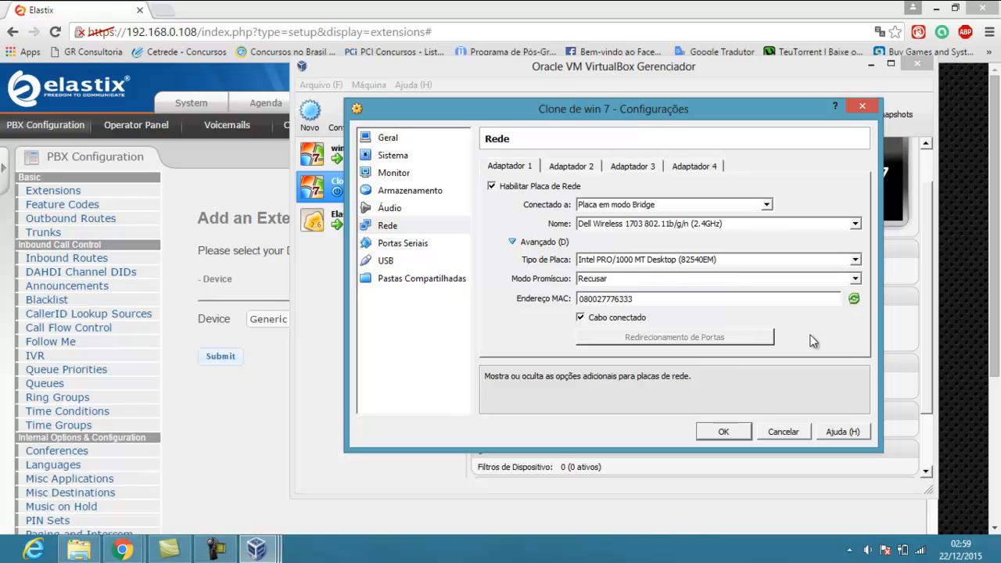
pyautogui.click(736, 431)
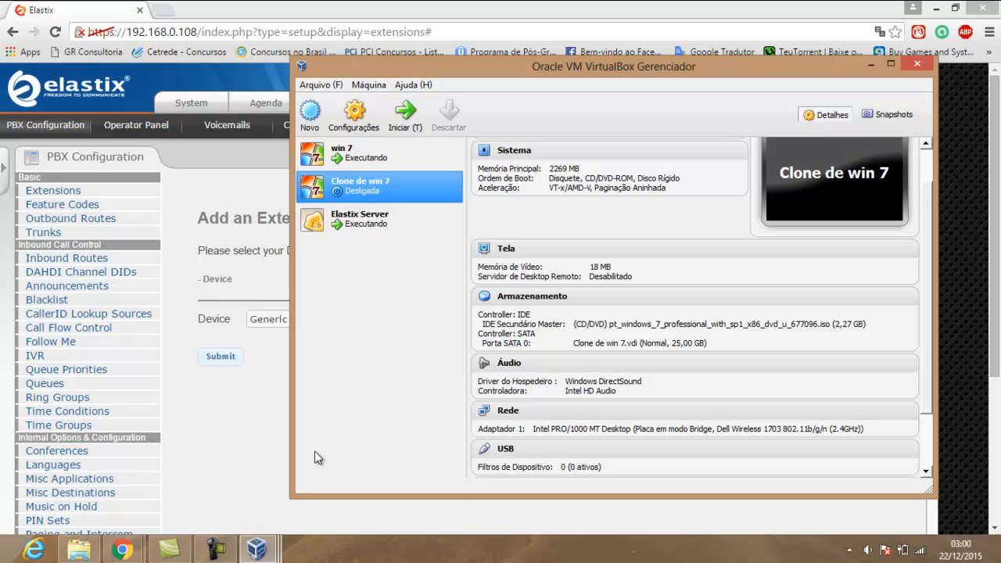
# Bring the running win 7 and Elastix Server VM windows forward in turn
pyautogui.click(256, 549)
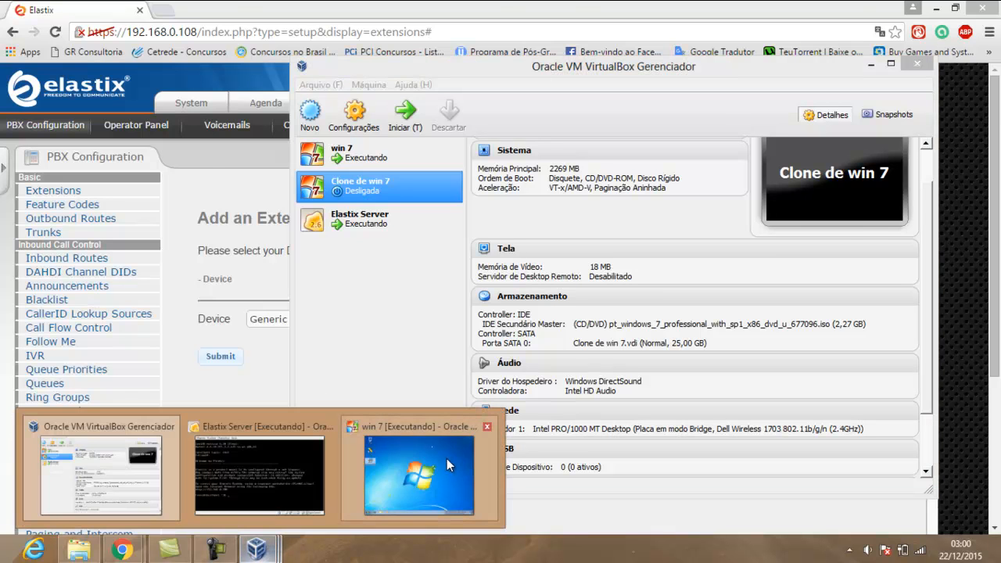
pyautogui.click(447, 465)
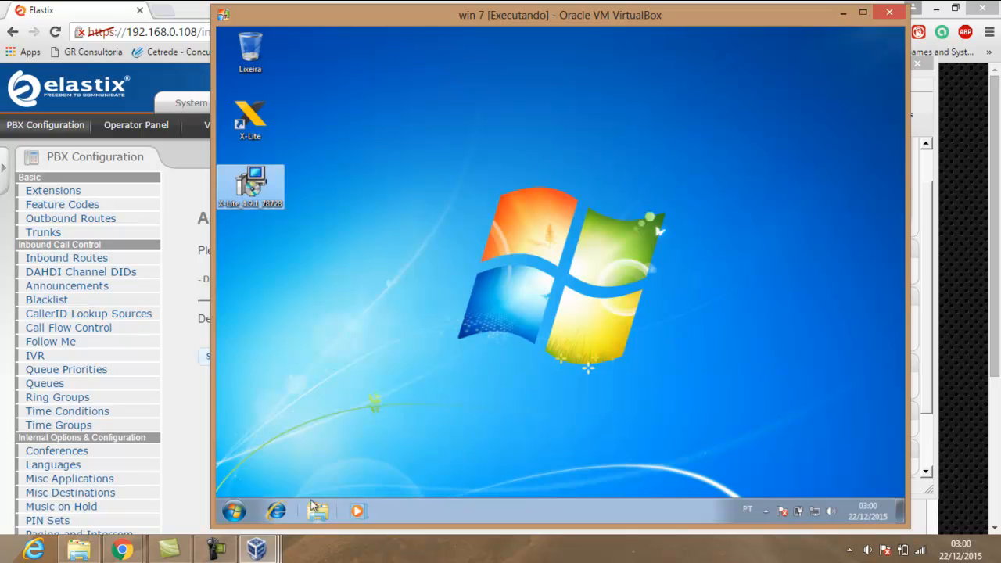
pyautogui.moveTo(271, 549)
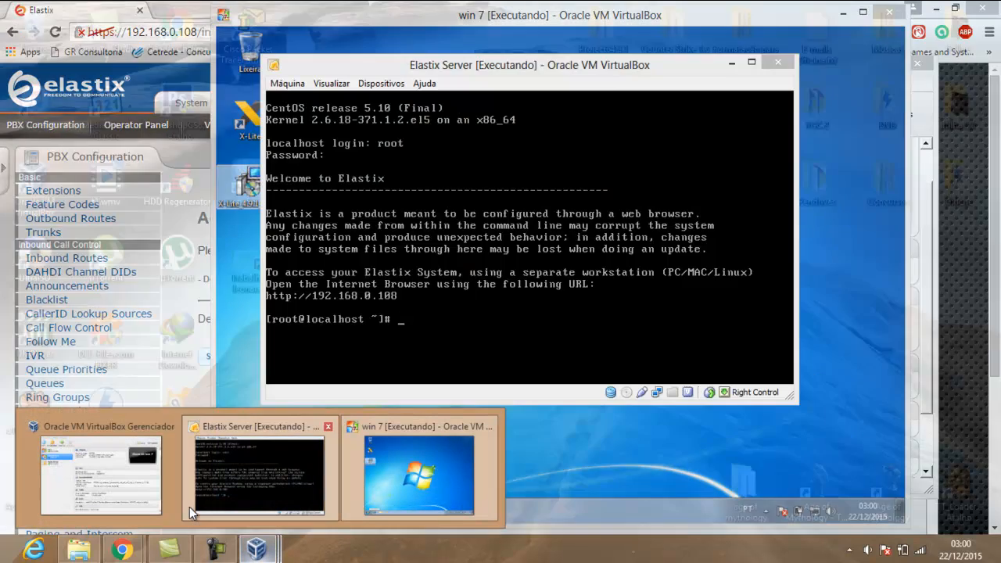
pyautogui.click(190, 507)
# From the VirtualBox Manager, start Clone de win 7 and cancel the switchable graphics notice
pyautogui.moveTo(257, 554)
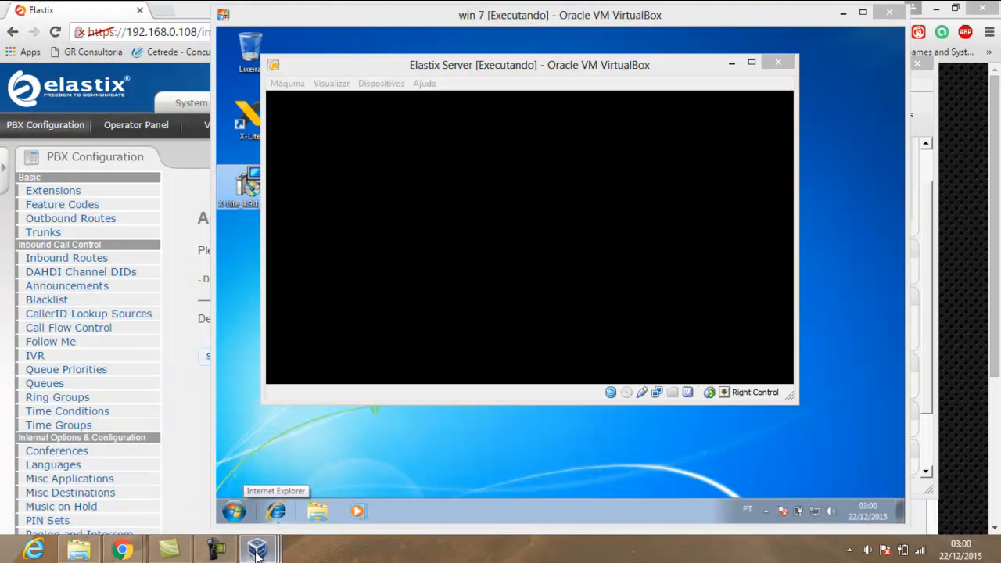
pyautogui.click(94, 473)
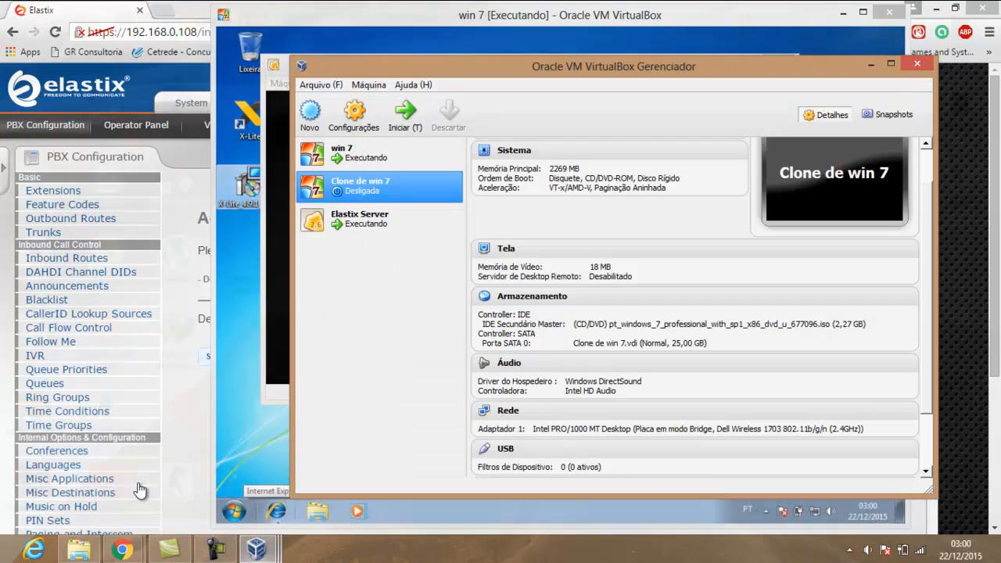
pyautogui.doubleClick(352, 193)
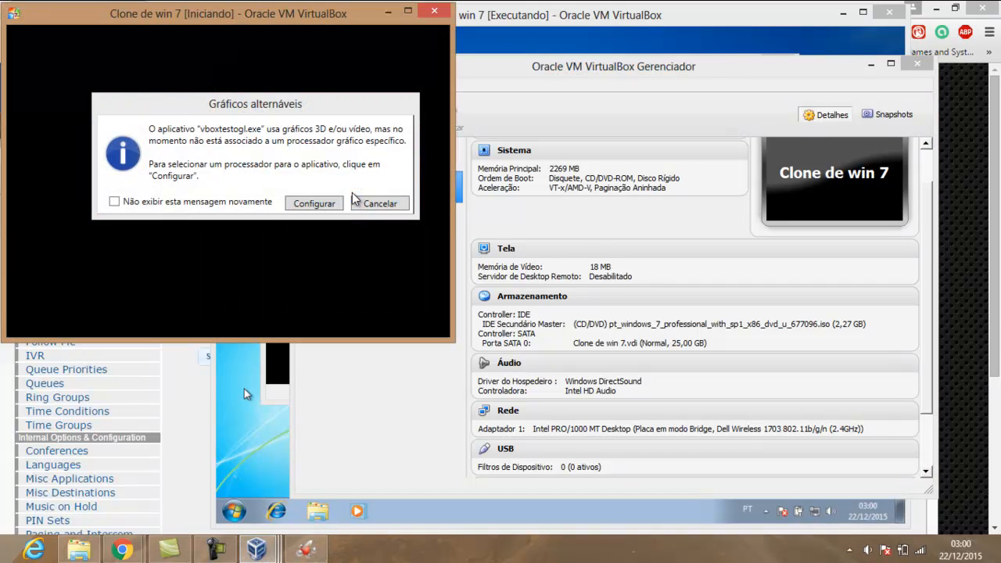
pyautogui.click(360, 203)
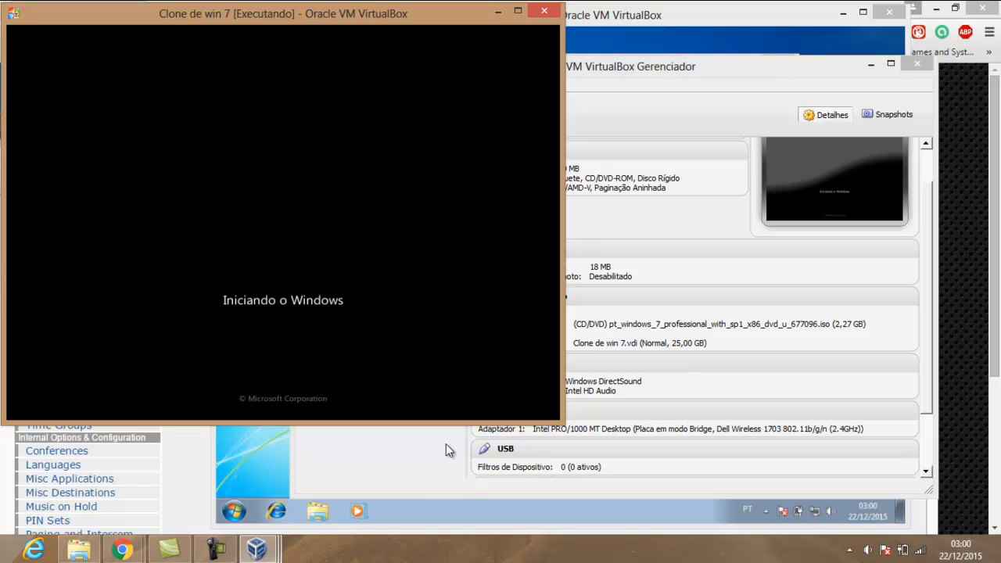
# Minimize the browser and Manager, then move the win 7 VM window right and shrink it
pyautogui.click(937, 9)
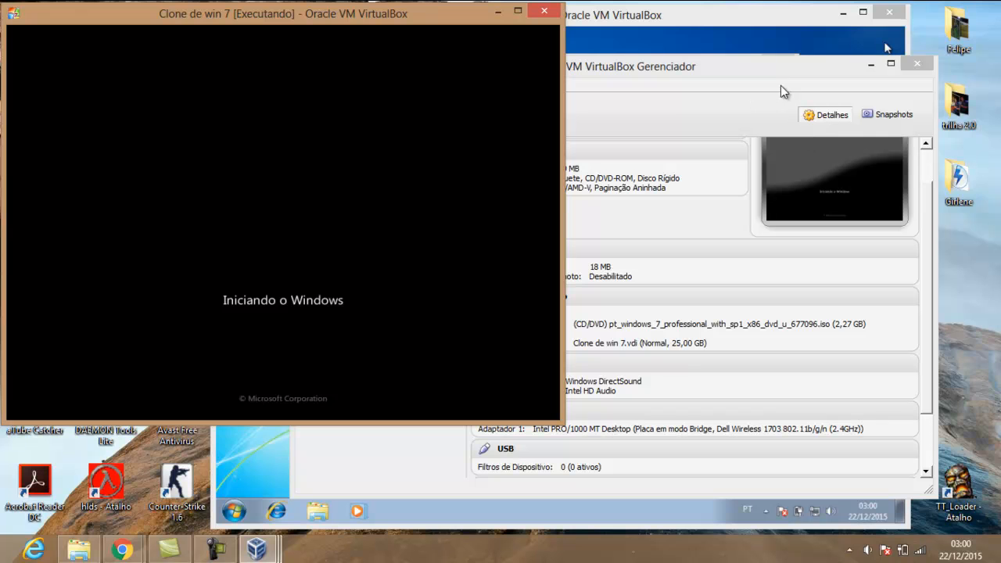
pyautogui.click(871, 65)
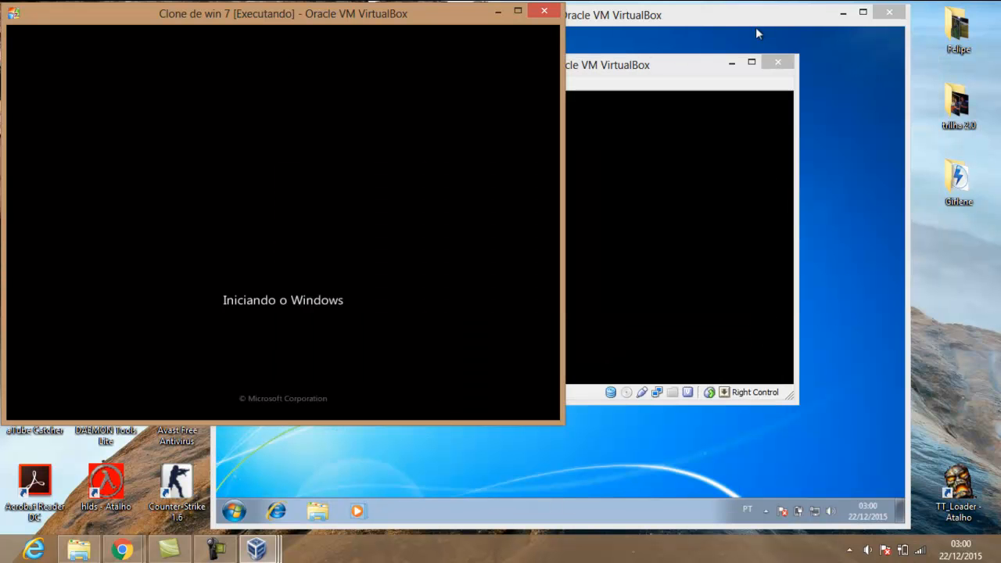
pyautogui.moveTo(746, 28); pyautogui.dragTo(839, 31)
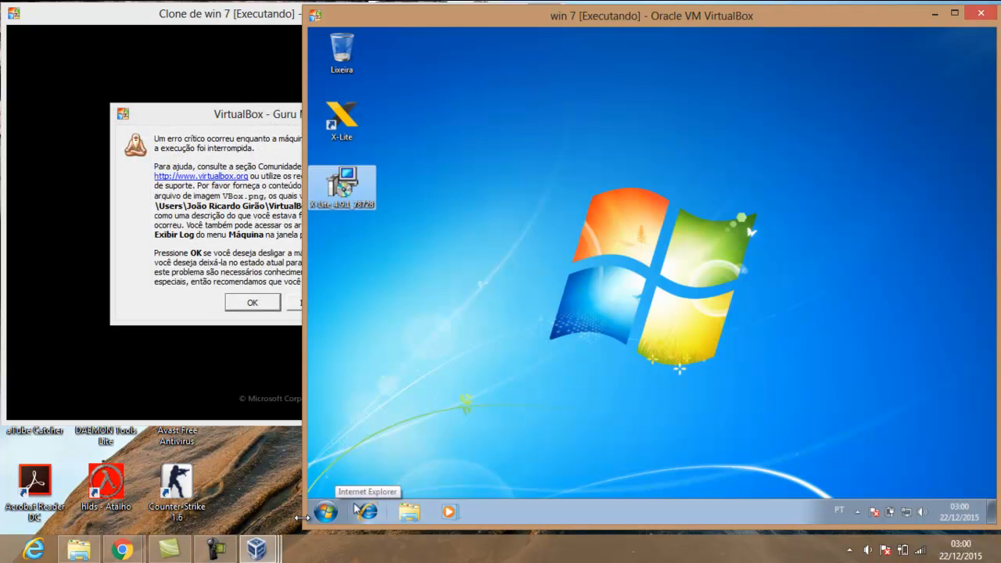
pyautogui.moveTo(302, 528); pyautogui.dragTo(413, 449)
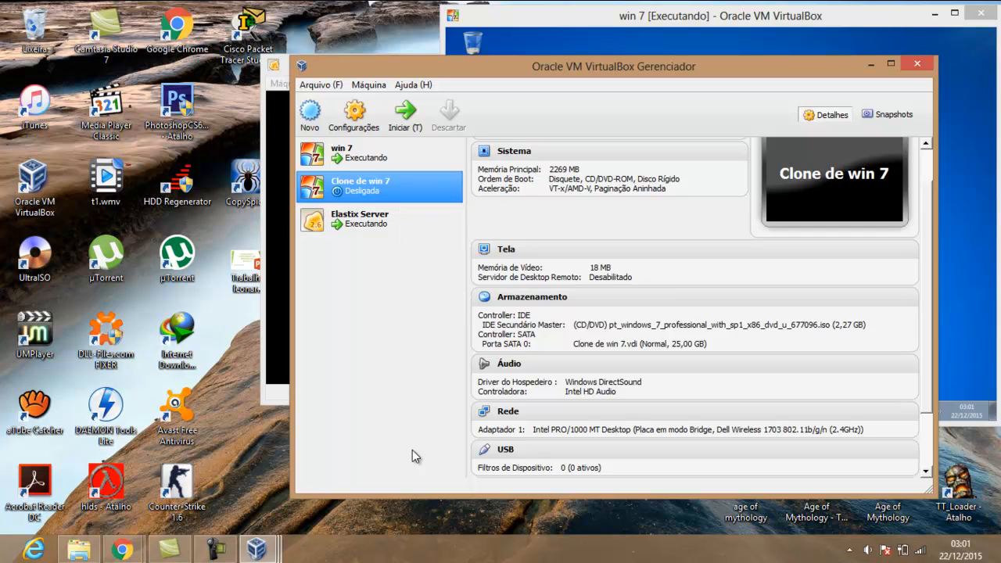
# Set Clone de win 7's base memory to 2048 MB in its System settings
pyautogui.rightClick(400, 188)
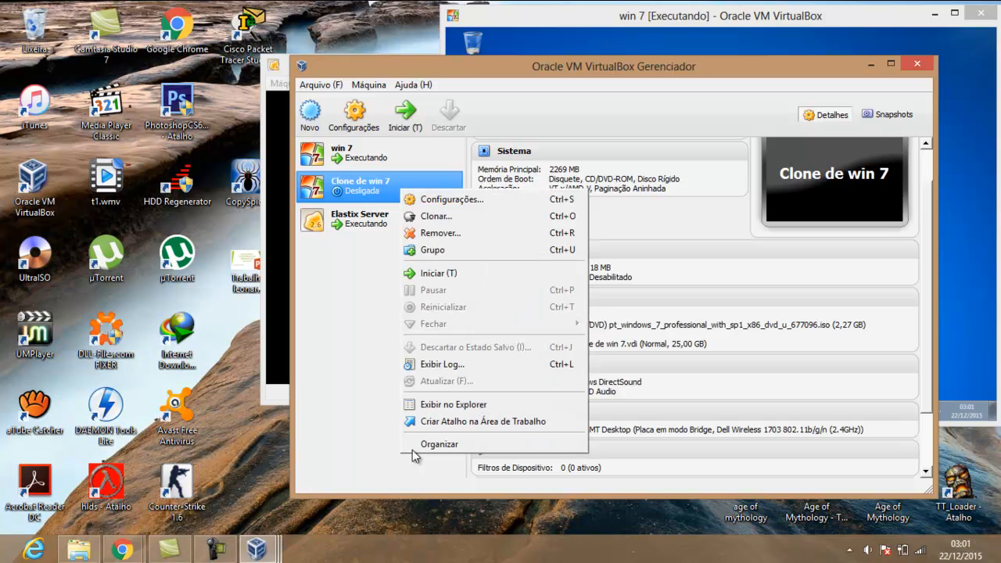
pyautogui.click(450, 200)
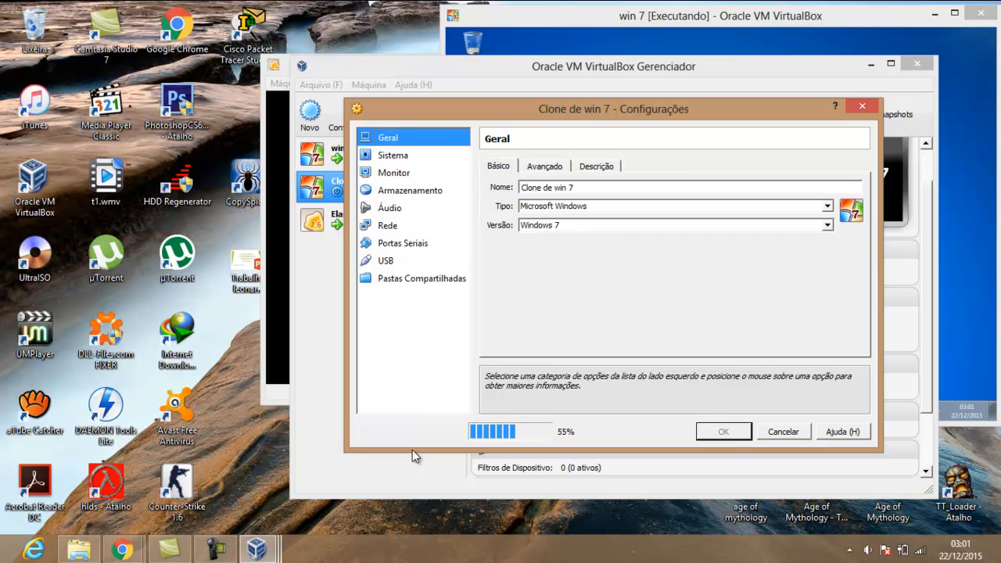
pyautogui.press('Down')
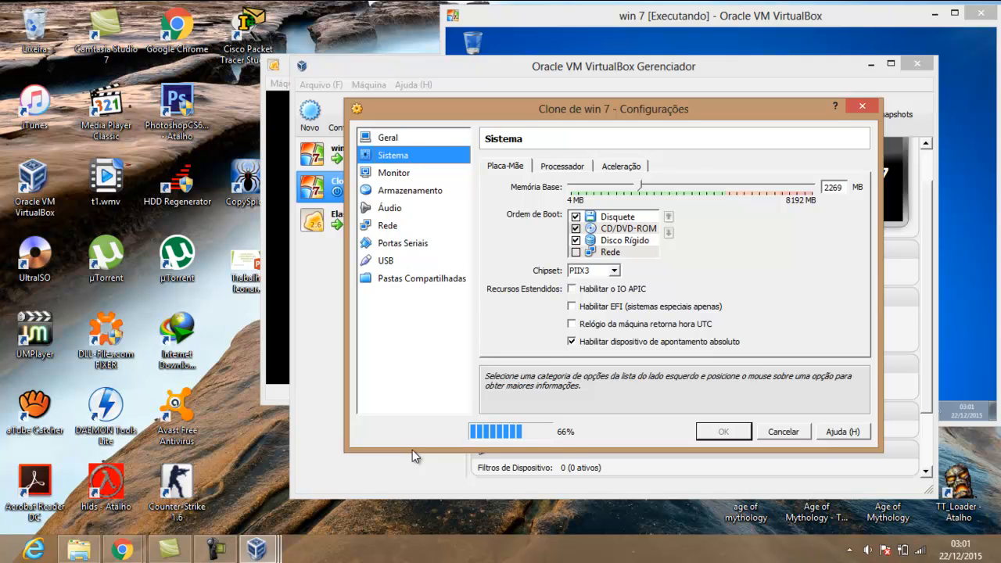
pyautogui.press('Left')
pyautogui.press('Right')
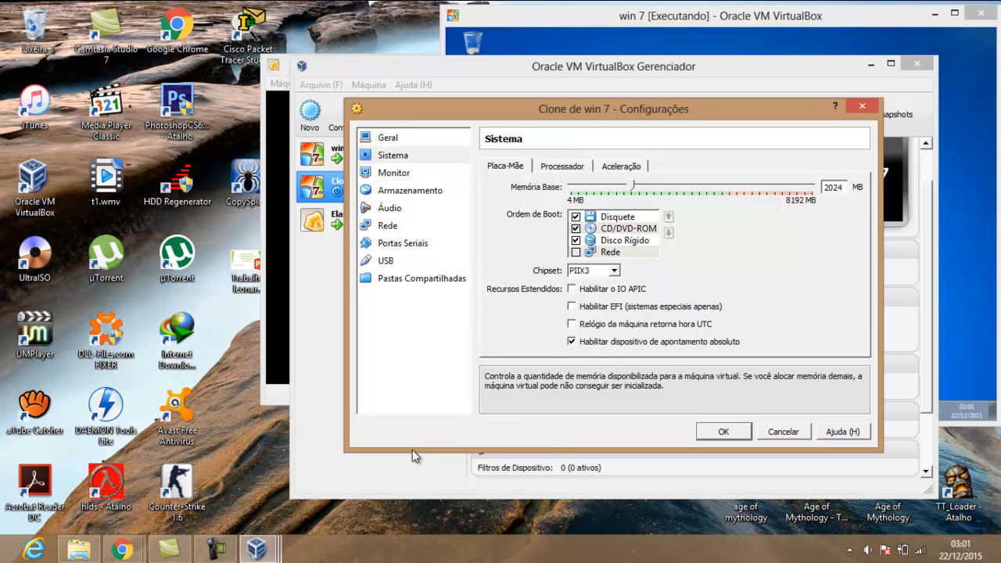
pyautogui.press('Right')
pyautogui.press('Left')
pyautogui.press('Left')
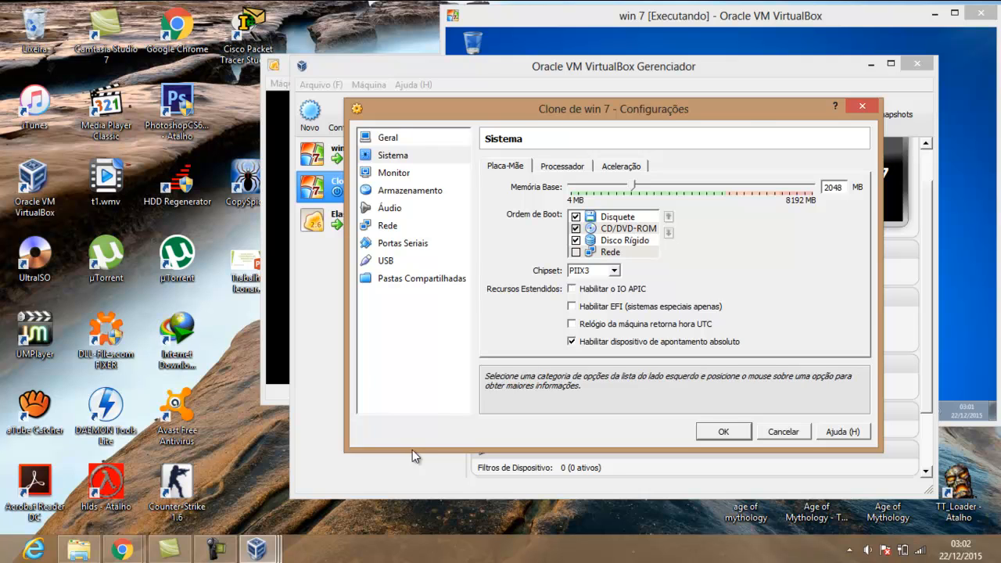
# Raise the clone's video memory to 26 MB
pyautogui.hotkey('ctrl', 'Tab')
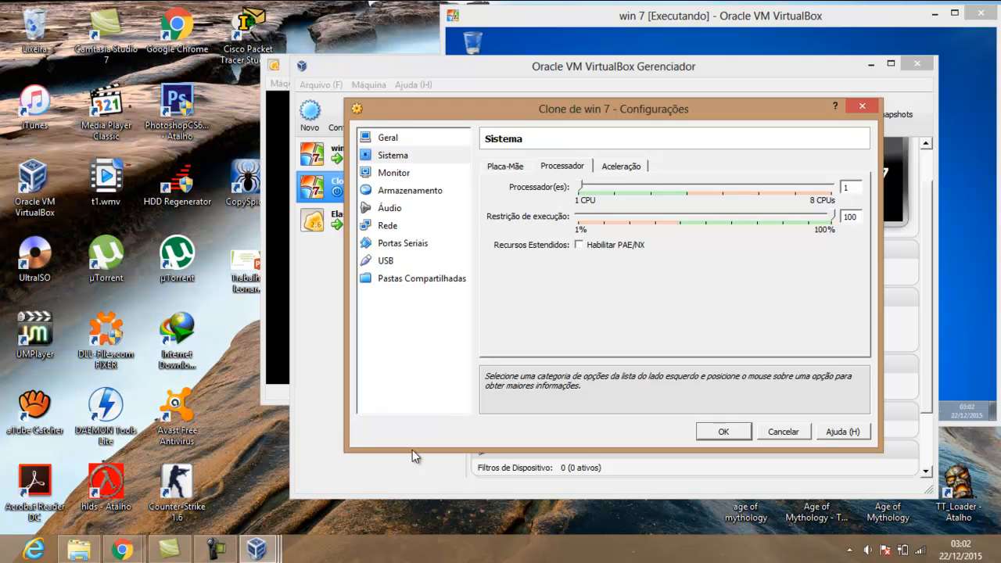
pyautogui.press('Down')
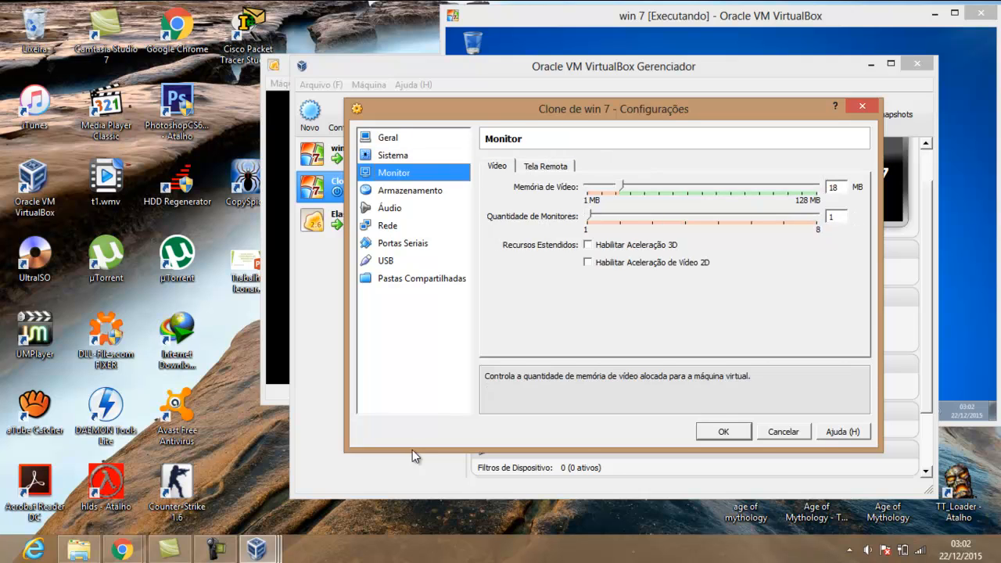
pyautogui.press('Tab')
pyautogui.press('Right')
pyautogui.press('Right')
pyautogui.press('Right')
pyautogui.press('Right')
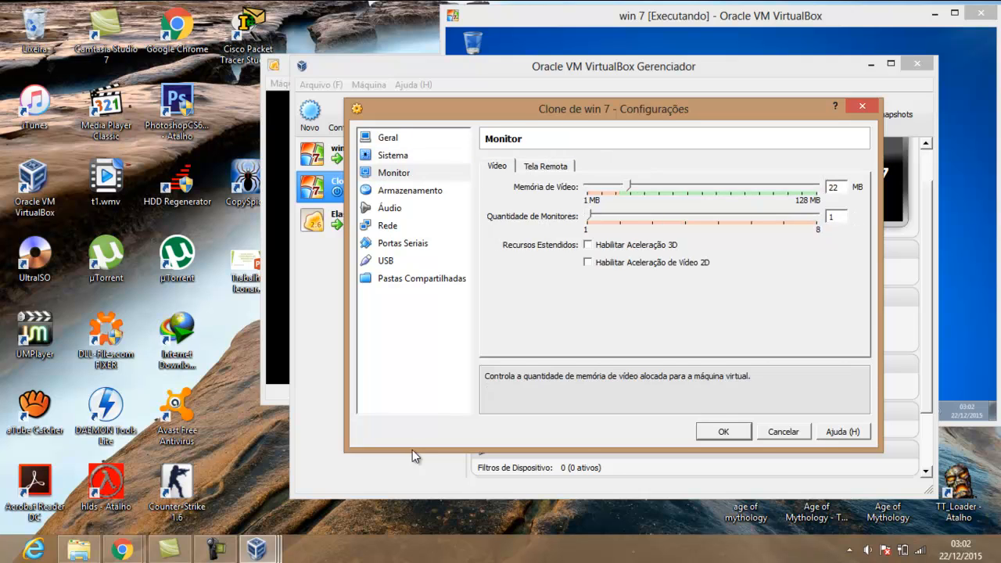
pyautogui.press('Right')
pyautogui.press('Right')
pyautogui.press('Right')
pyautogui.press('Right')
# Enable PAE/NX on the processor page and save the settings
pyautogui.hotkey('shift', 'Tab')
pyautogui.press('Up')
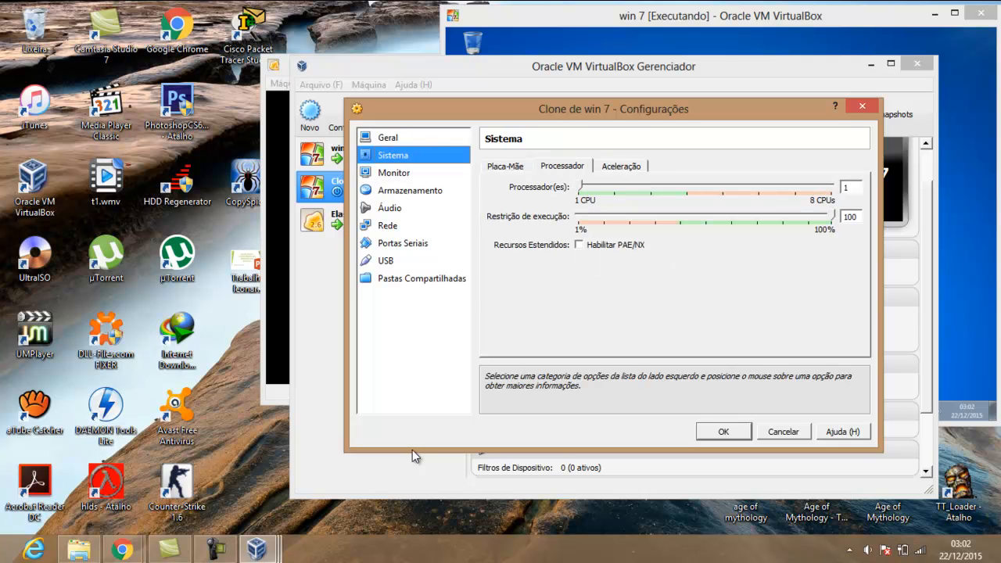
pyautogui.press('Tab')
pyautogui.press('space')
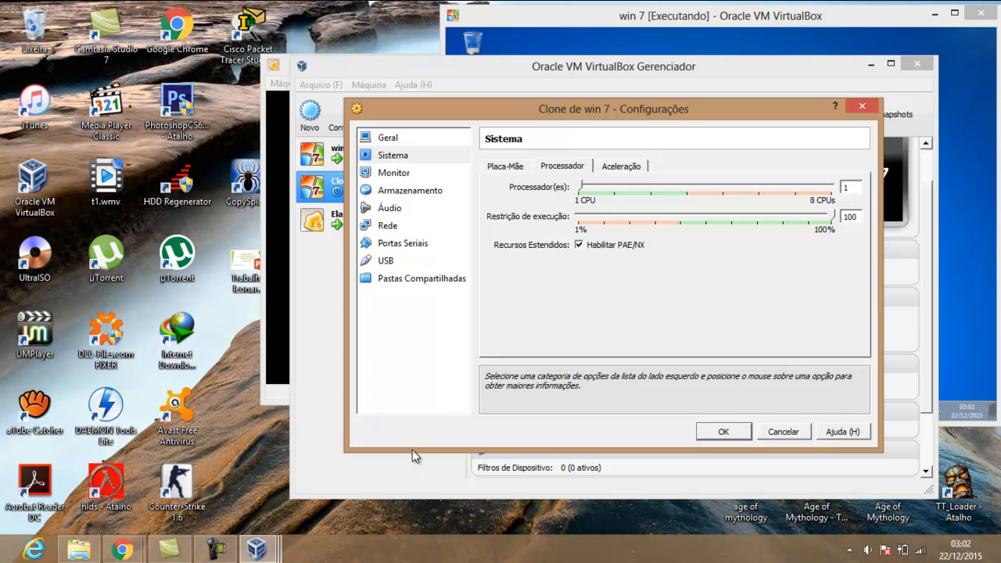
pyautogui.press('Return')
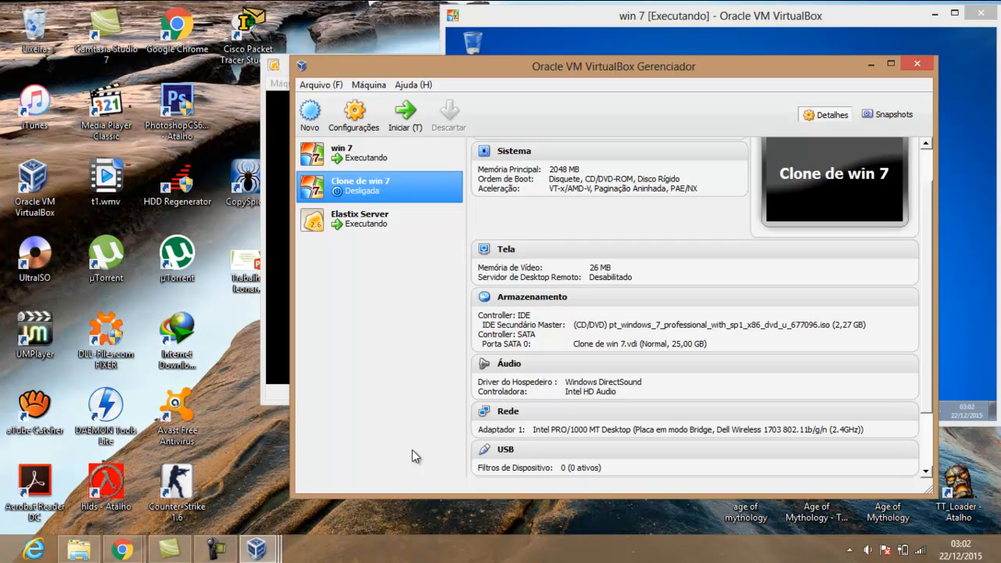
# Start Clone de win 7 with Iniciar o Windows Normalmente, then select X-Lite on the win 7 desktop
pyautogui.press('Return')
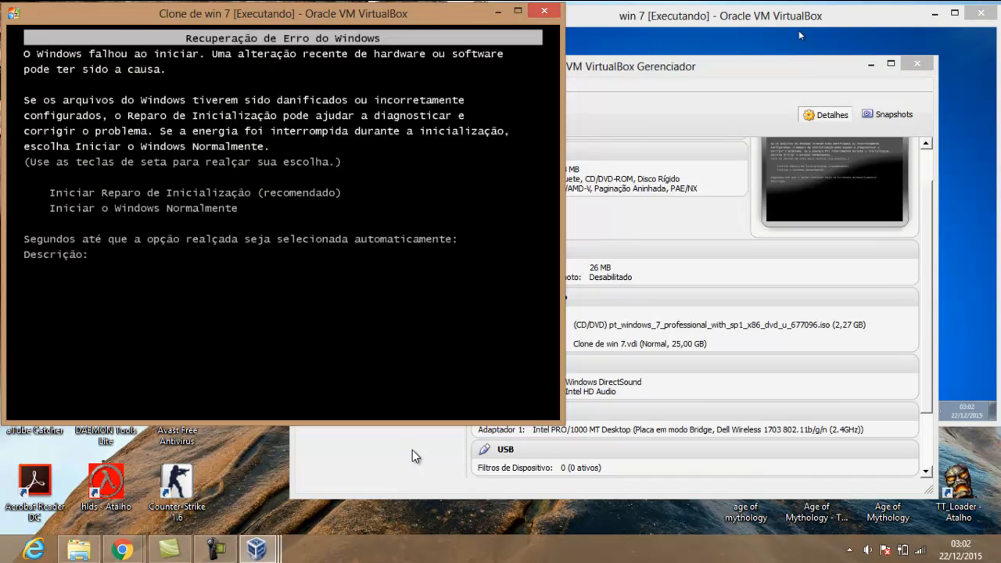
pyautogui.press('Down')
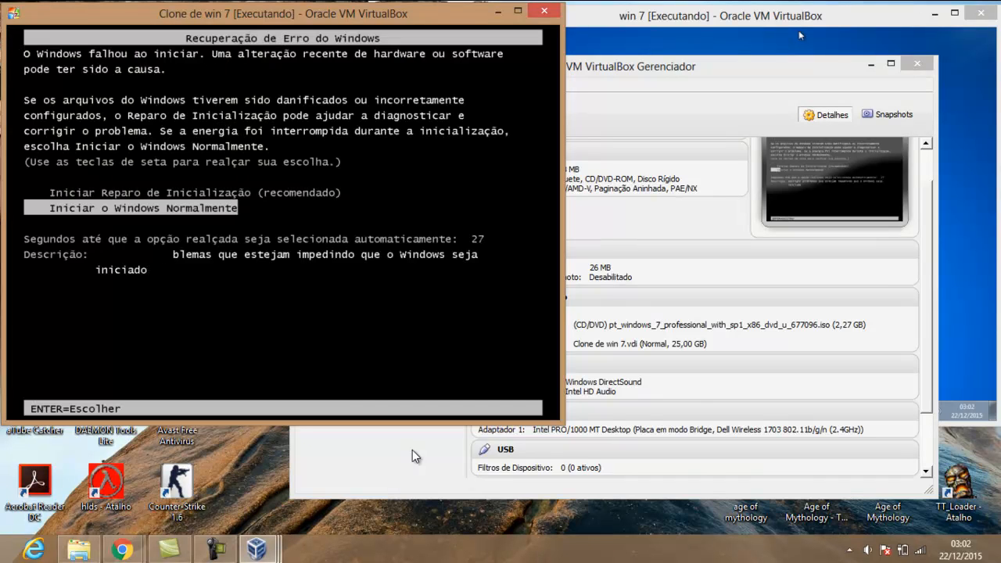
pyautogui.press('Return')
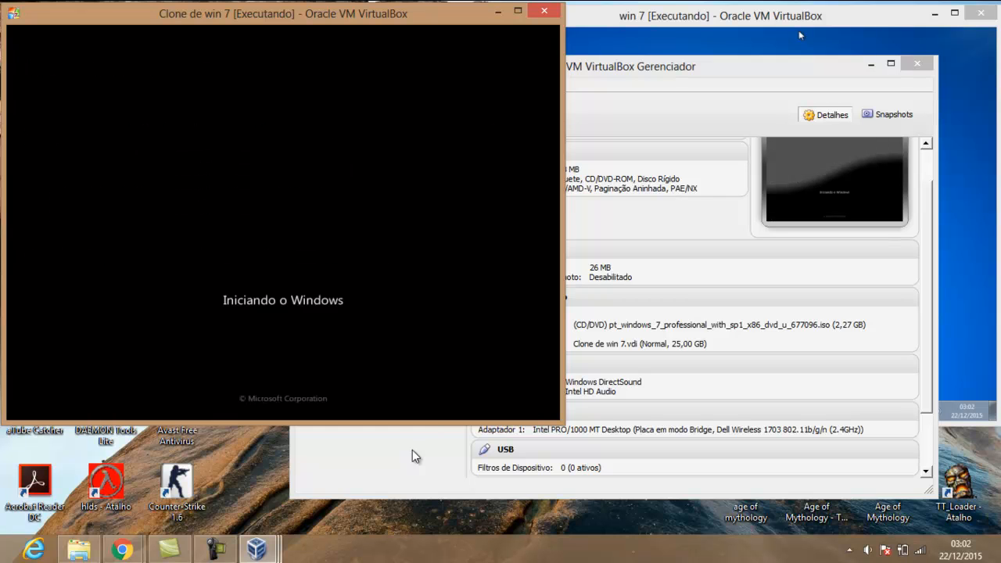
pyautogui.hotkey('alt', 'Tab')
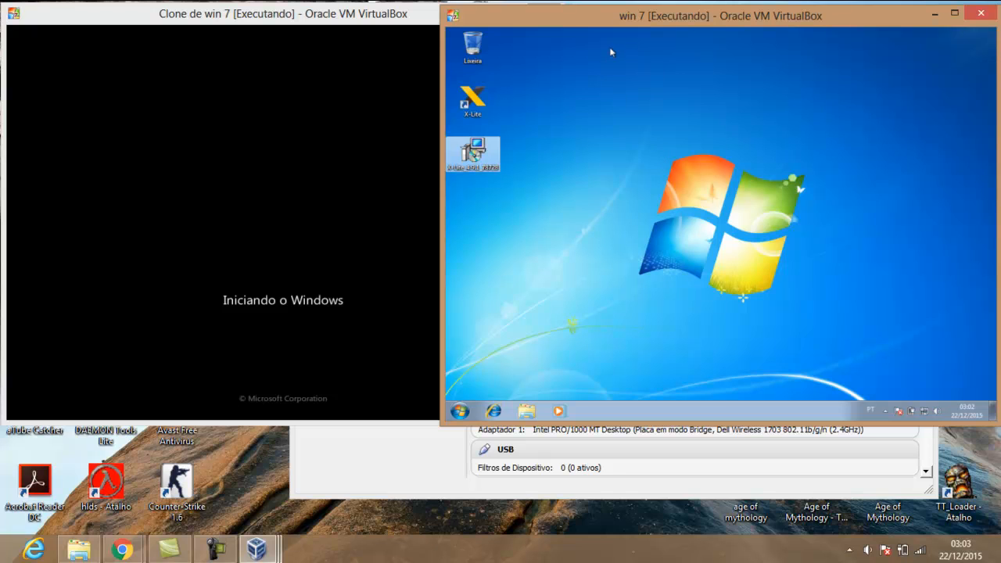
pyautogui.click(485, 106)
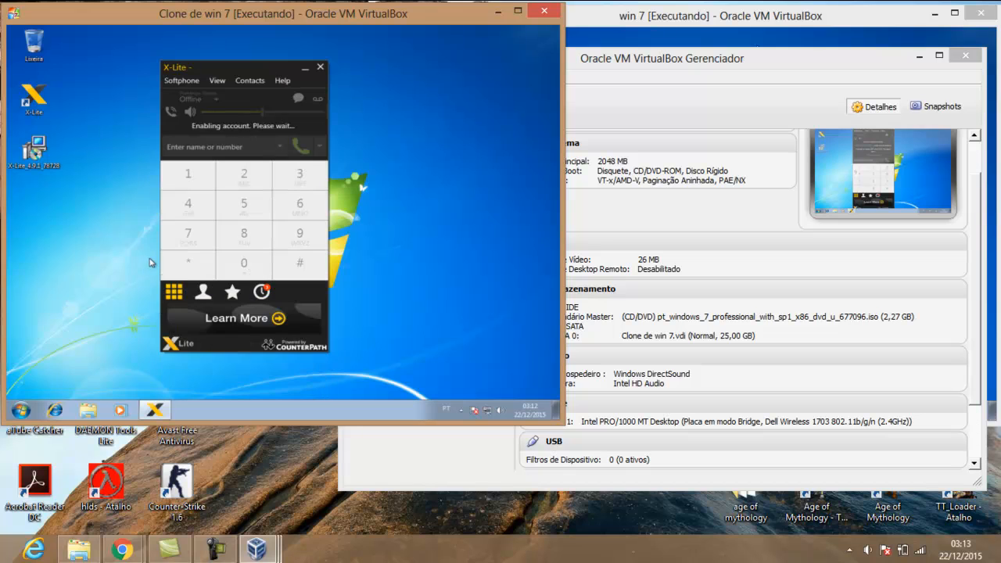
# Open the clone's X-Lite Account Settings and launch X-Lite in the win 7 VM
pyautogui.click(192, 83)
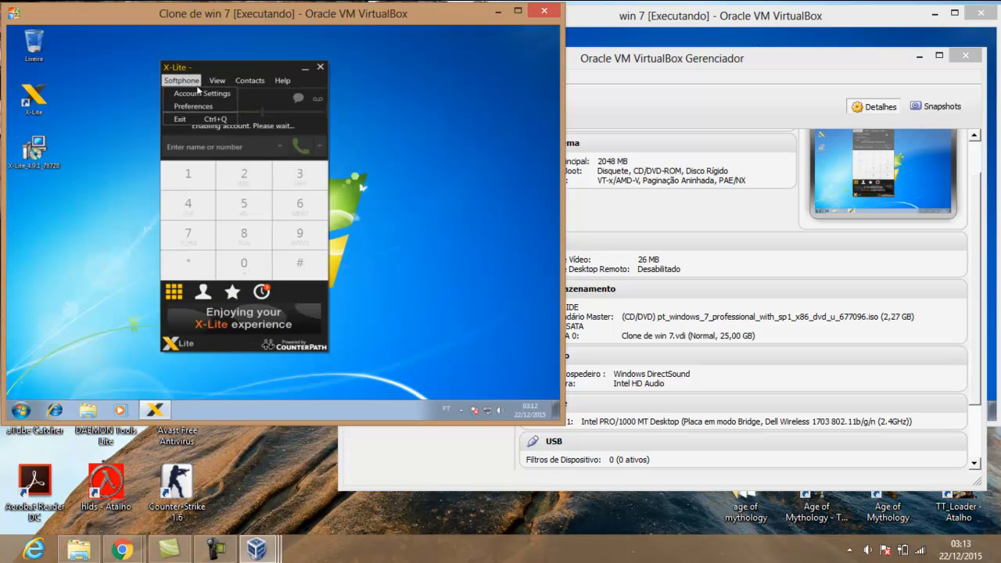
pyautogui.click(204, 96)
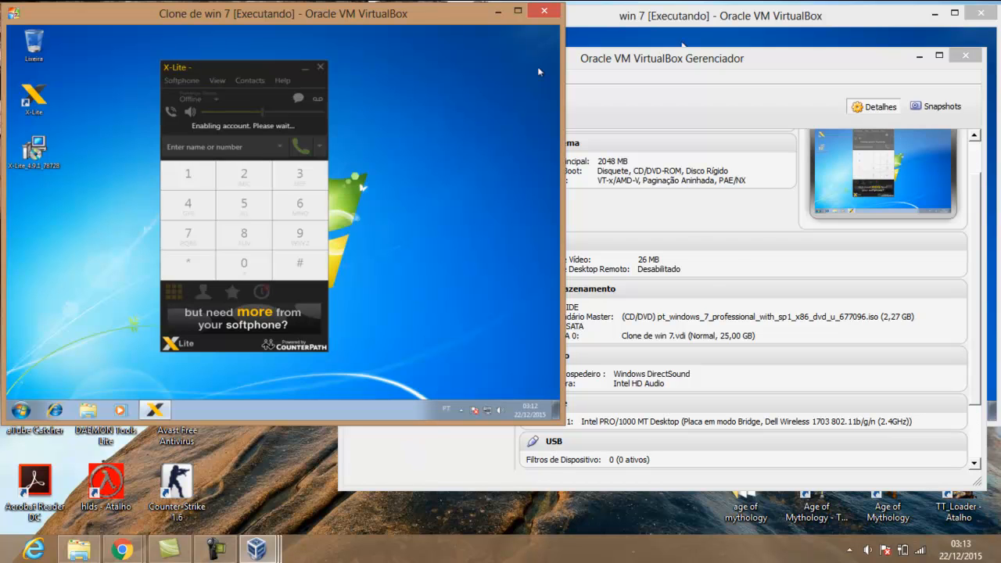
pyautogui.click(683, 43)
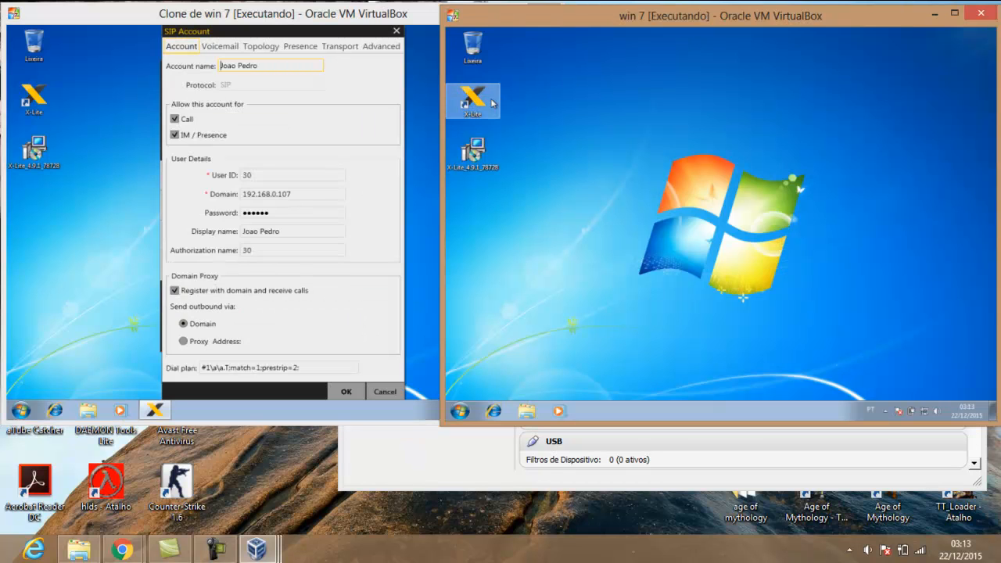
pyautogui.doubleClick(491, 103)
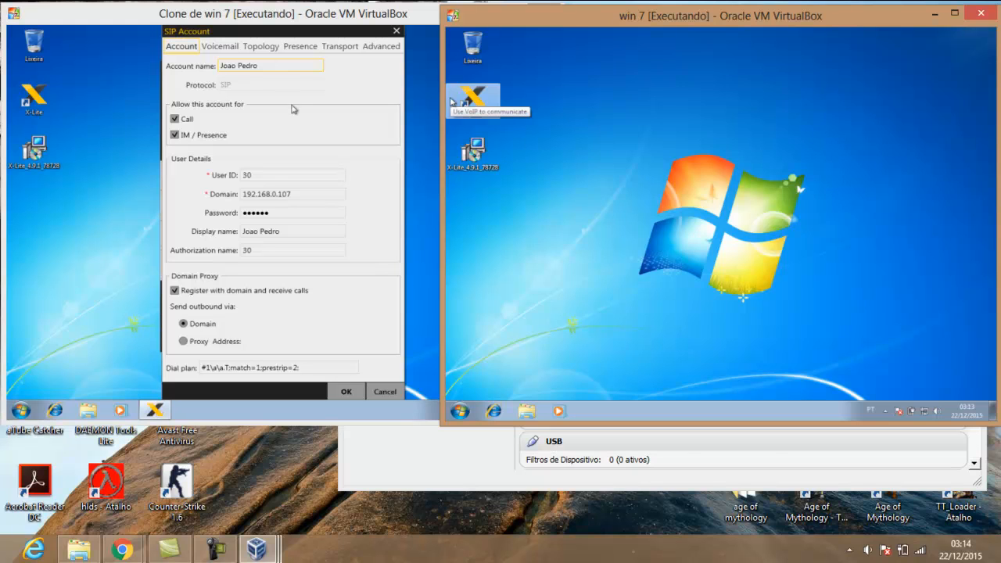
# Set User ID 20, domain 192.168.0.108, a new password and authorization name 20, then save
pyautogui.moveTo(262, 177); pyautogui.dragTo(240, 179)
pyautogui.write('20')
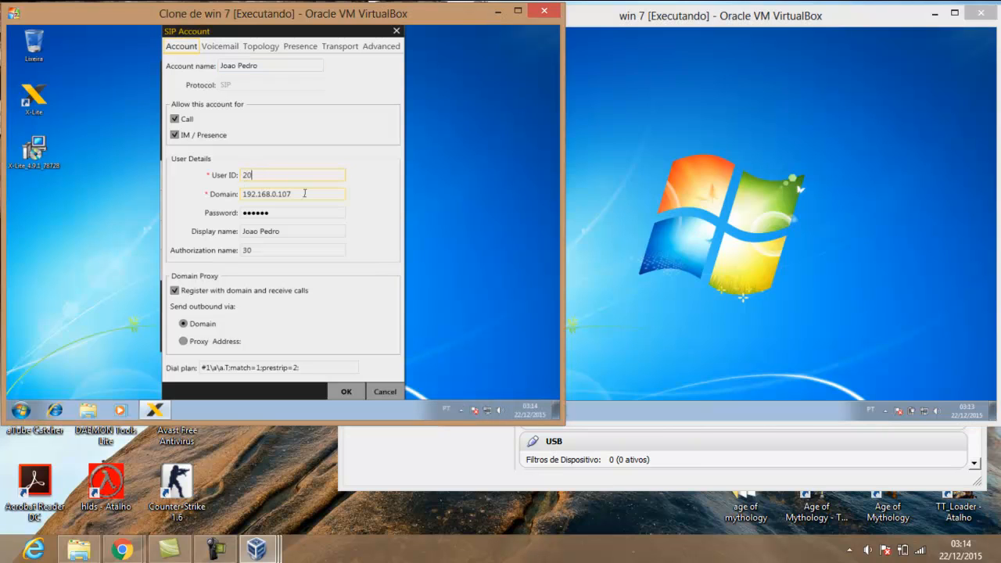
pyautogui.click(306, 194)
pyautogui.press('BackSpace')
pyautogui.write('8')
pyautogui.moveTo(290, 215); pyautogui.dragTo(224, 219)
pyautogui.moveTo(252, 250); pyautogui.dragTo(232, 255)
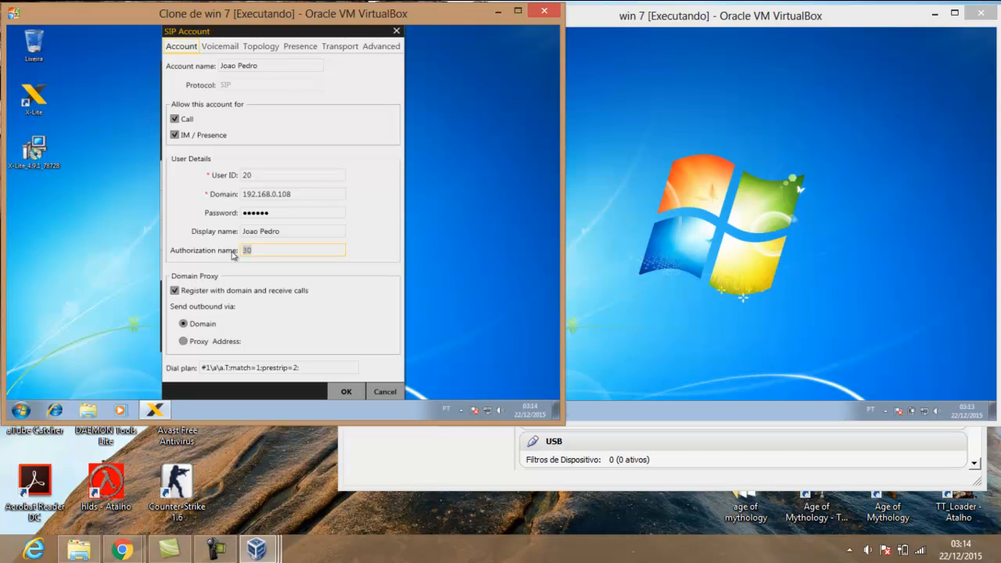
pyautogui.write('20')
pyautogui.click(357, 395)
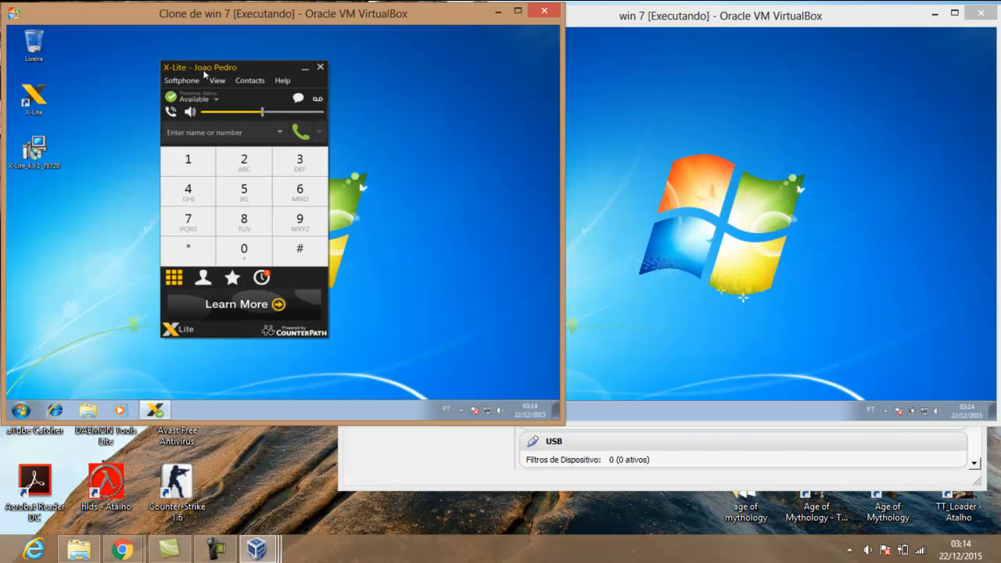
# Open the running X-Lite from the win 7 tray and its Softphone > Account Settings
pyautogui.click(648, 211)
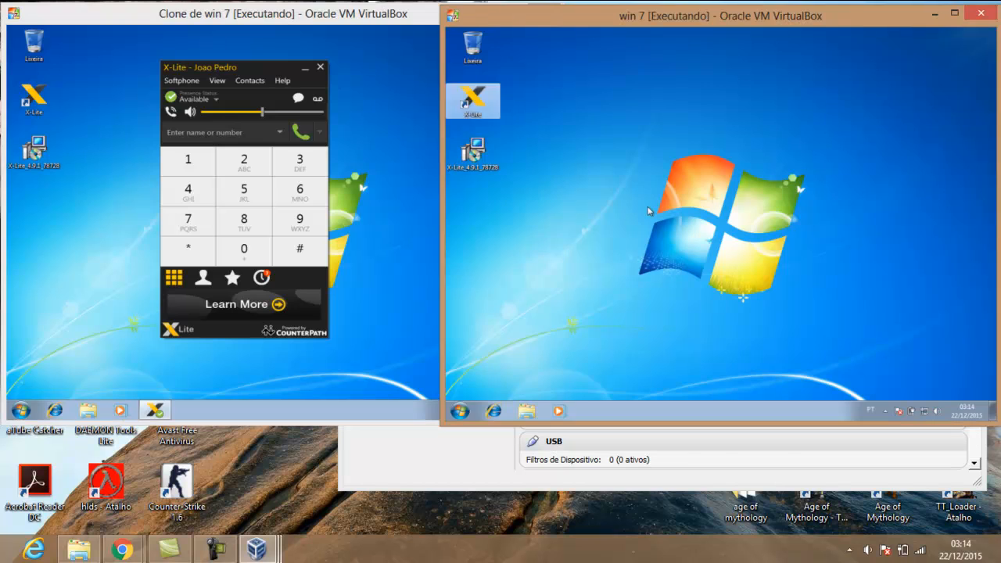
pyautogui.doubleClick(478, 99)
pyautogui.rightClick(478, 95)
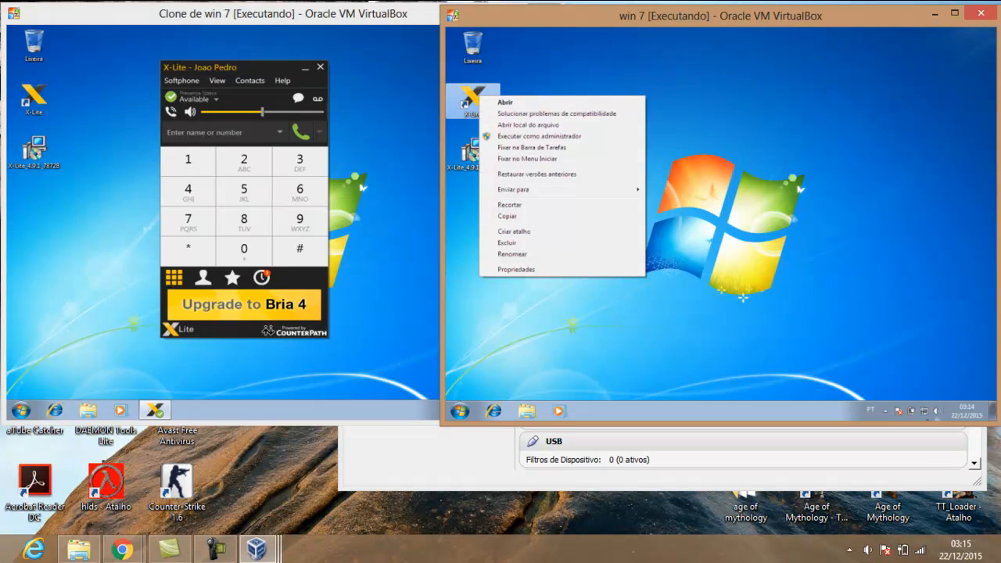
pyautogui.click(886, 410)
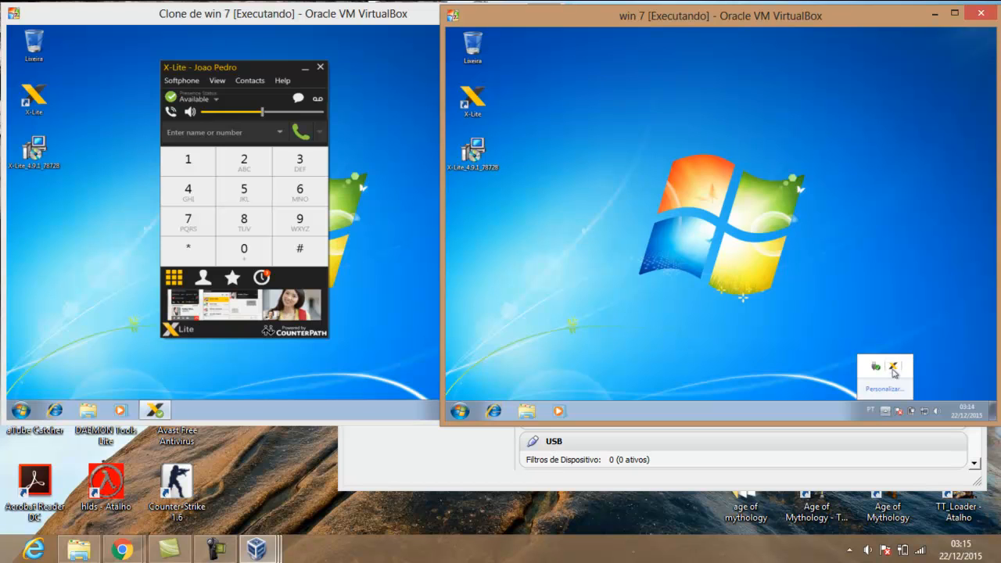
pyautogui.click(894, 369)
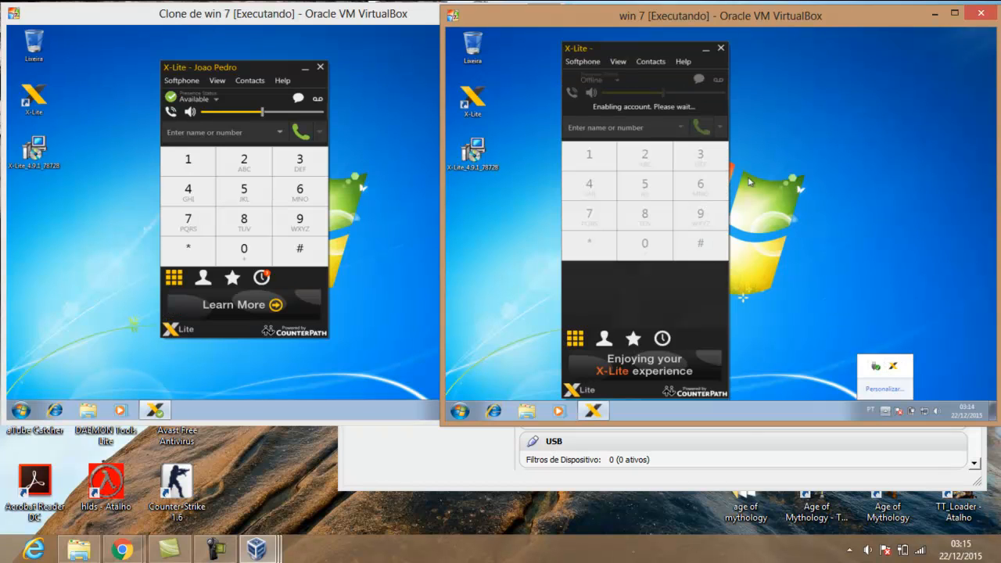
pyautogui.click(593, 65)
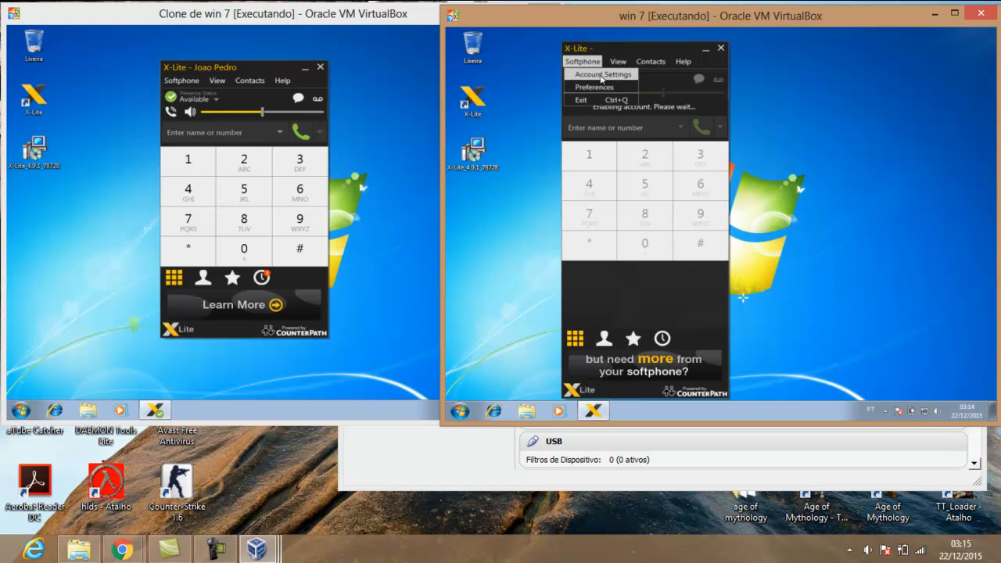
pyautogui.click(601, 75)
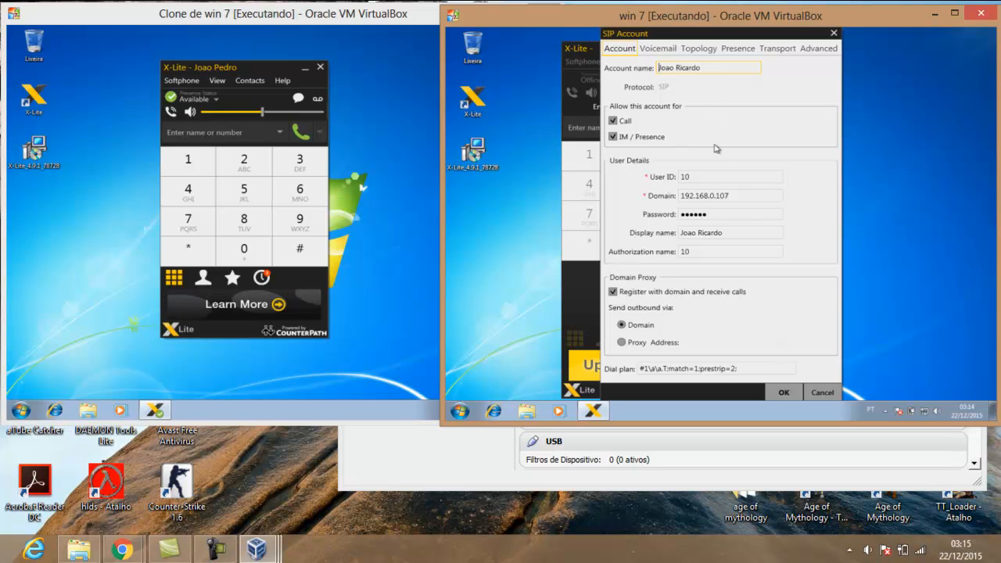
# Change the domain to 192.168.0.108, enter the account password, and save to register
pyautogui.click(744, 198)
pyautogui.click(734, 178)
pyautogui.click(740, 197)
pyautogui.press('BackSpace')
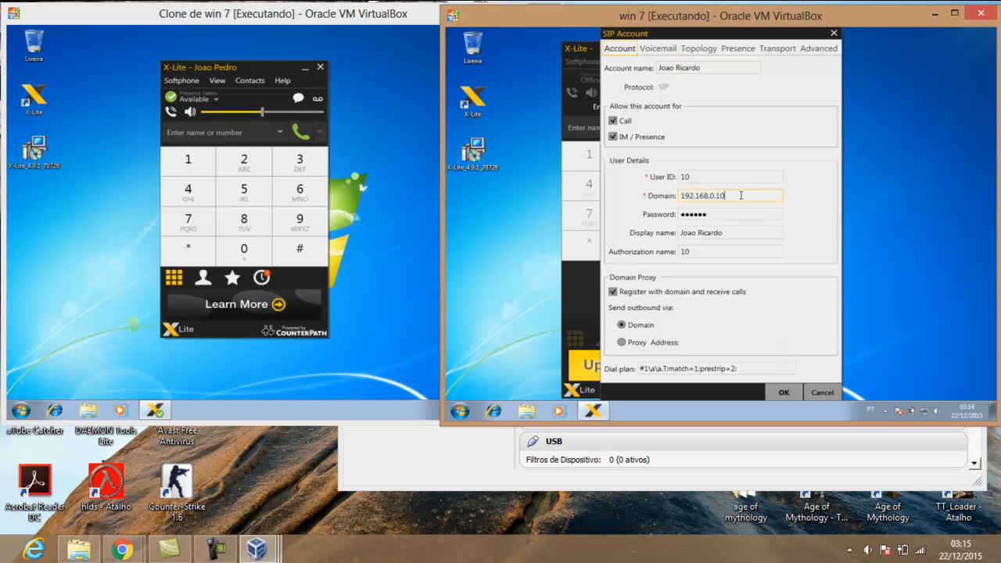
pyautogui.write('8')
pyautogui.press('Tab')
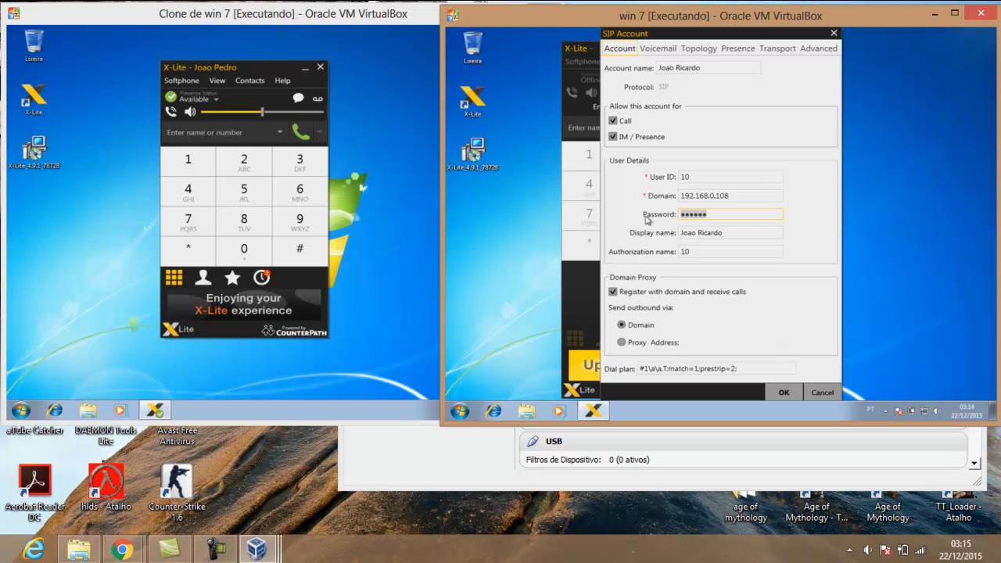
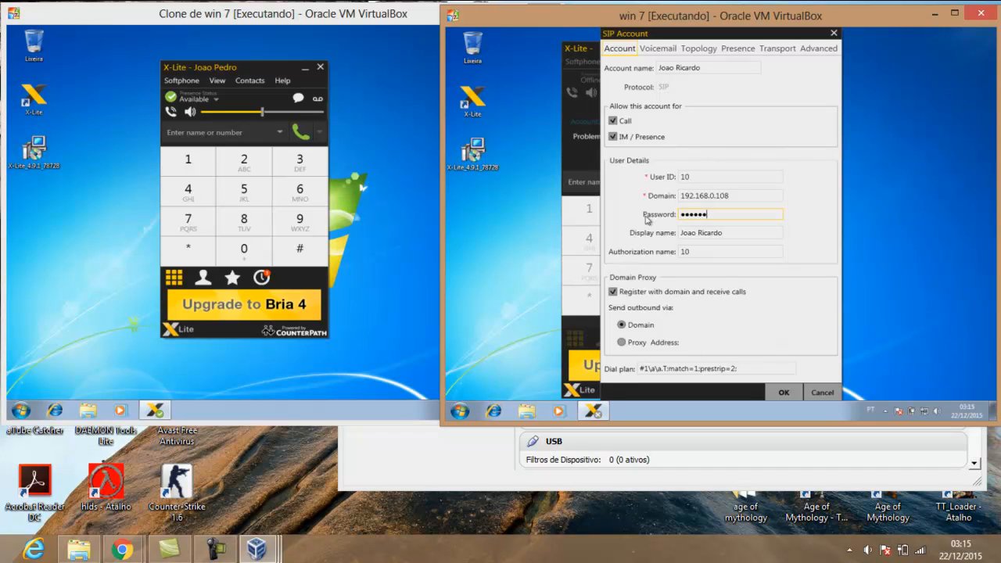
pyautogui.click(738, 235)
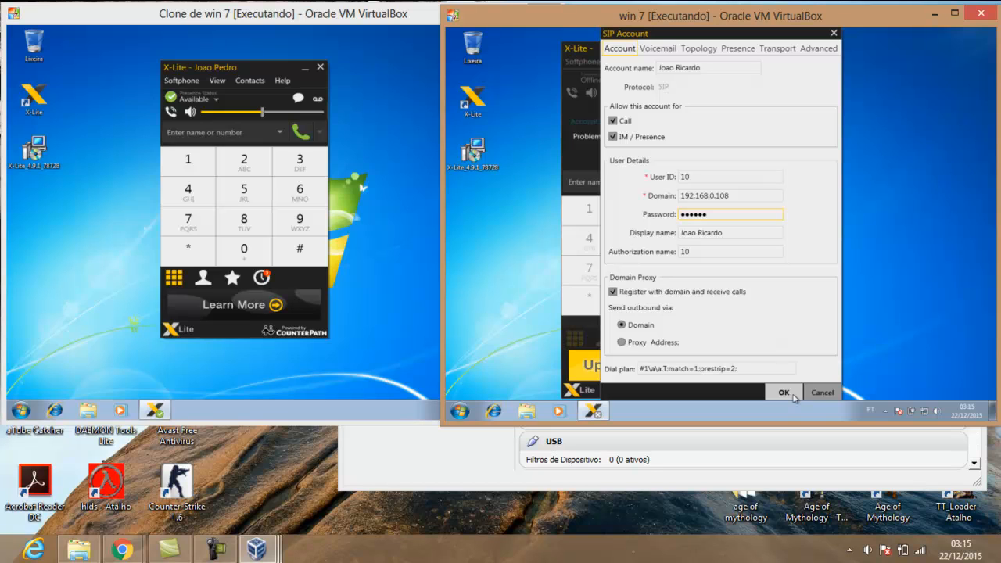
pyautogui.click(784, 393)
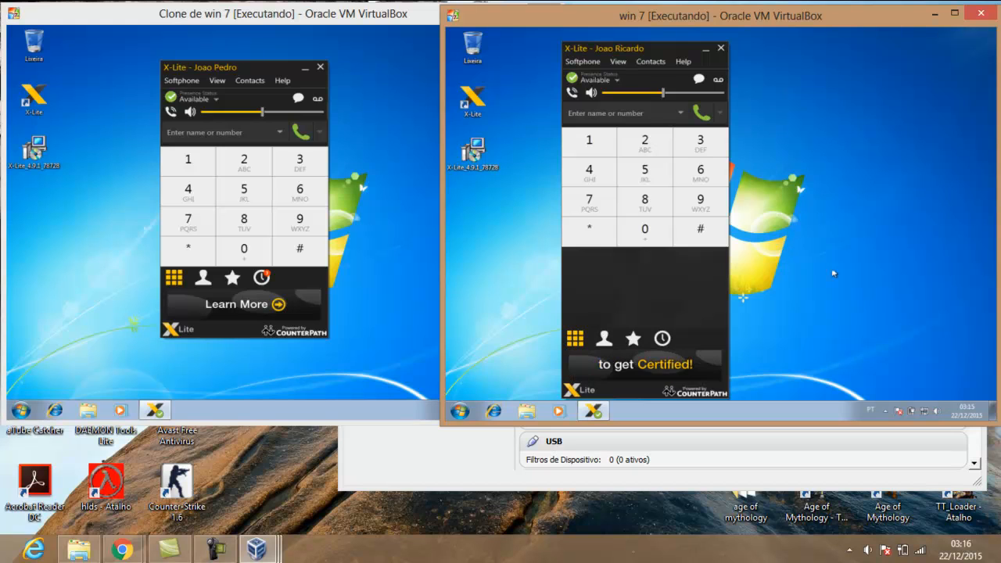
# Dial extension 20 from user 10's X-Lite and answer the incoming call on the clone VM
pyautogui.click(717, 147)
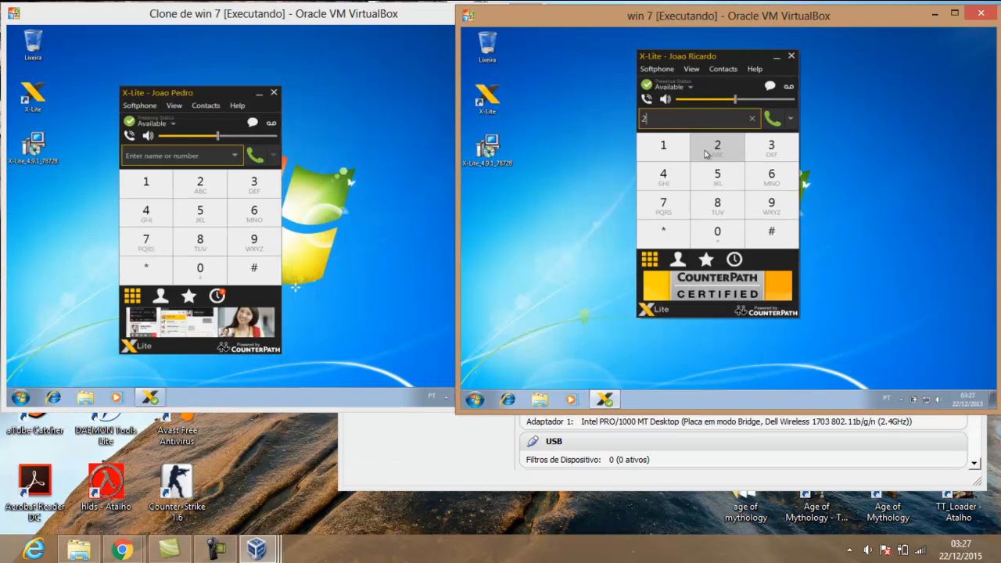
pyautogui.click(718, 233)
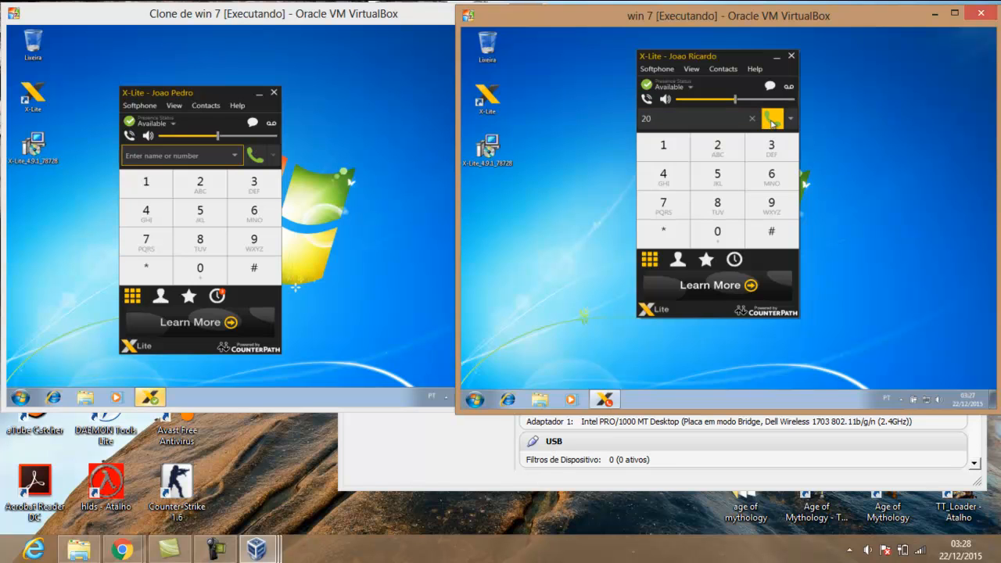
pyautogui.click(432, 199)
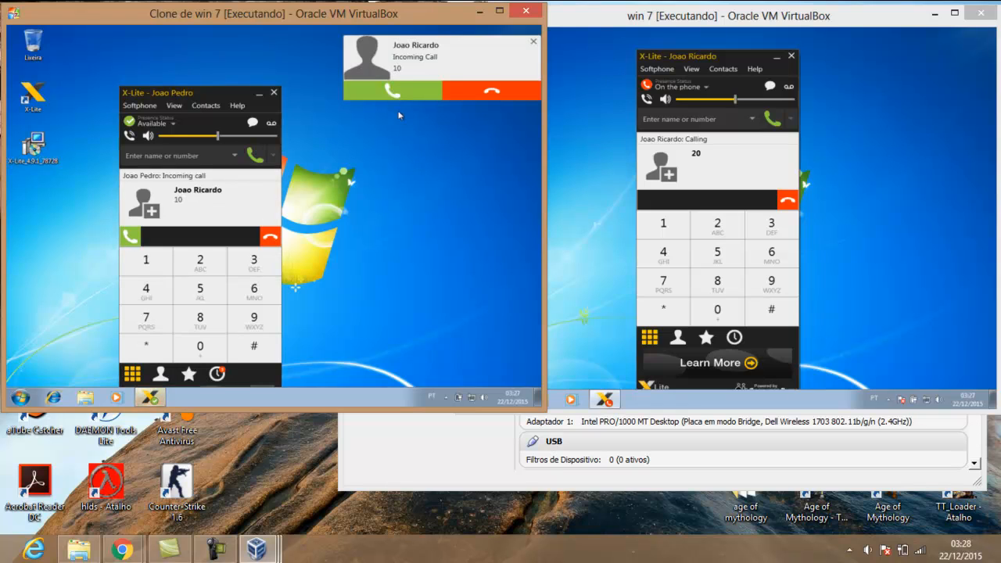
pyautogui.click(397, 97)
pyautogui.click(397, 98)
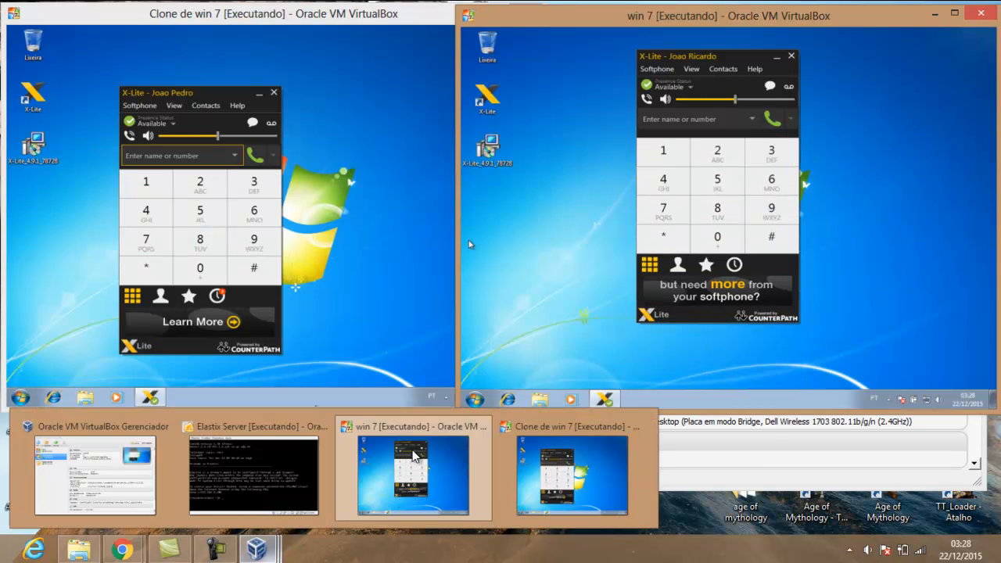
# Cancel the 'Fechar a Máquina Virtual' dialog for win 7 and switch to the Clone de win 7 window
pyautogui.moveTo(413, 455)
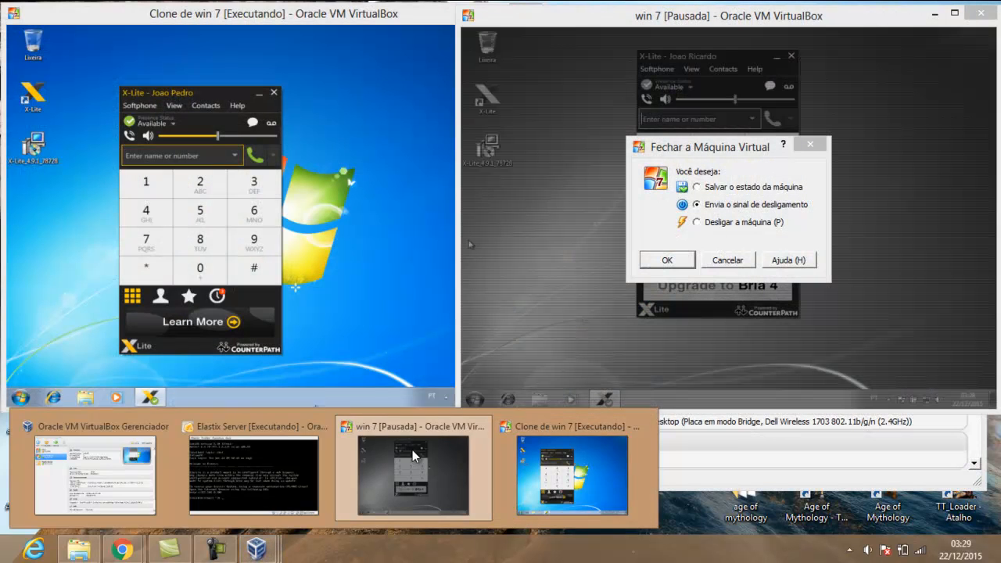
pyautogui.click(413, 455)
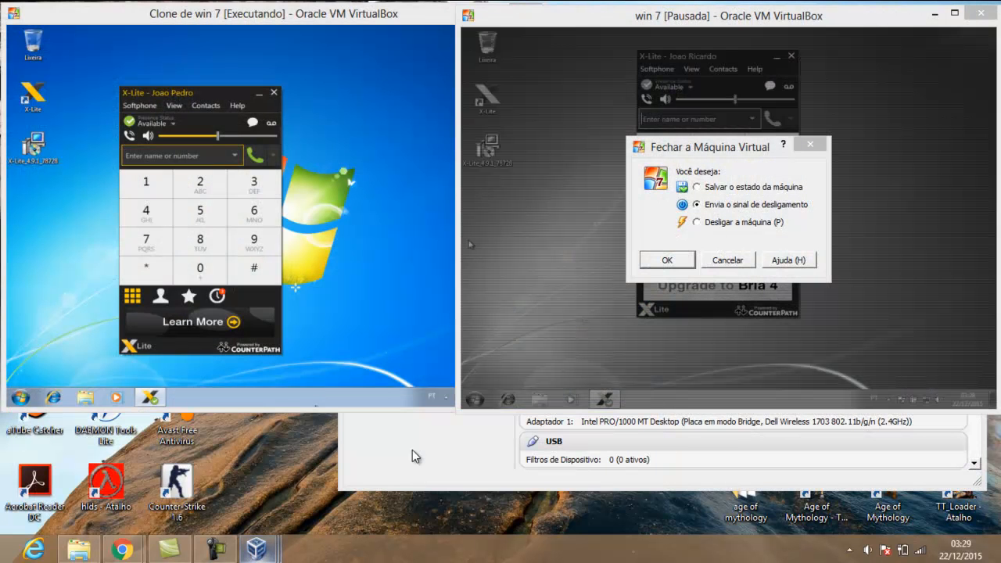
pyautogui.press('Escape')
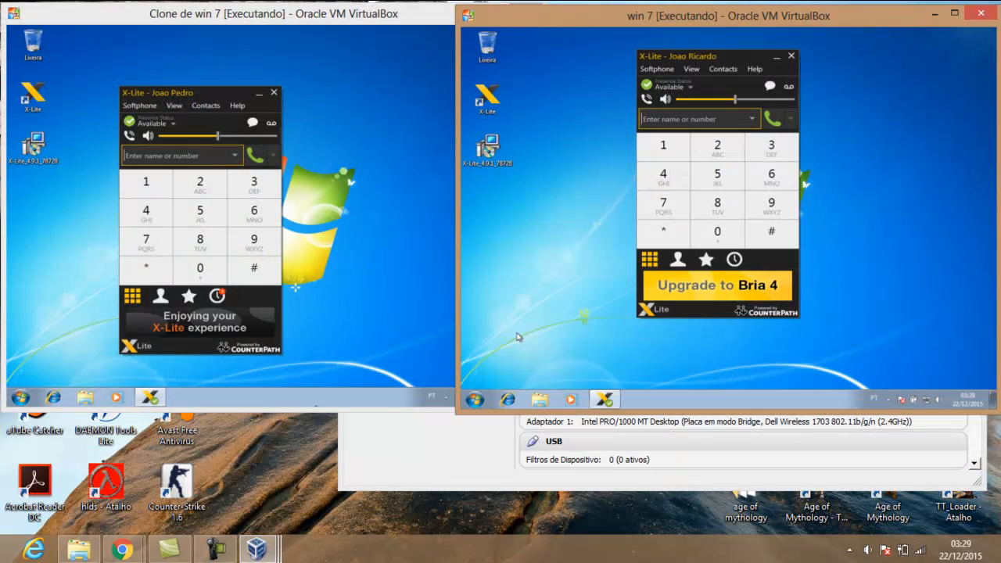
pyautogui.moveTo(257, 550)
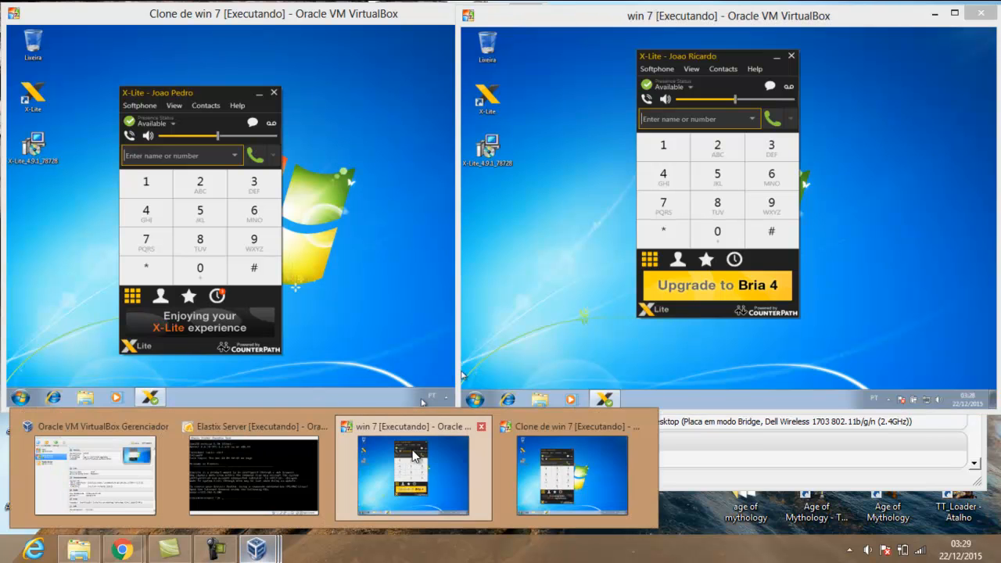
pyautogui.click(577, 479)
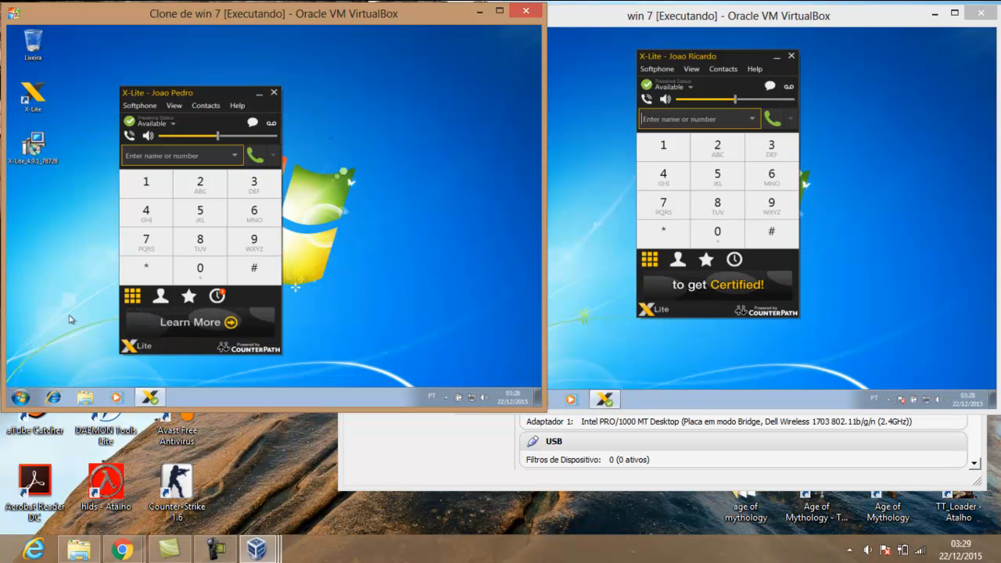
# Choose Start > Desligar in the clone guest, then open the win 7 guest's Start menu
pyautogui.click(22, 398)
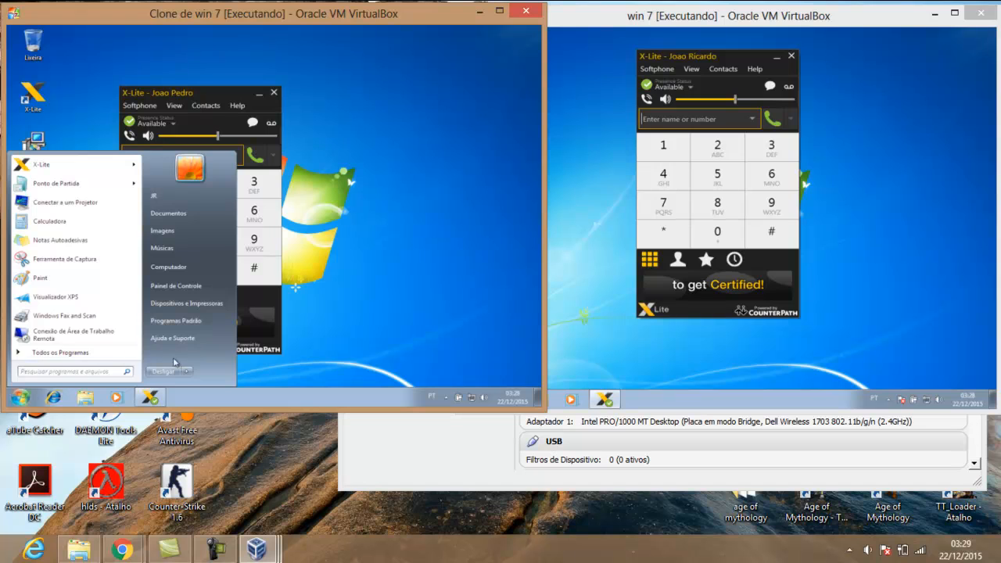
pyautogui.click(173, 371)
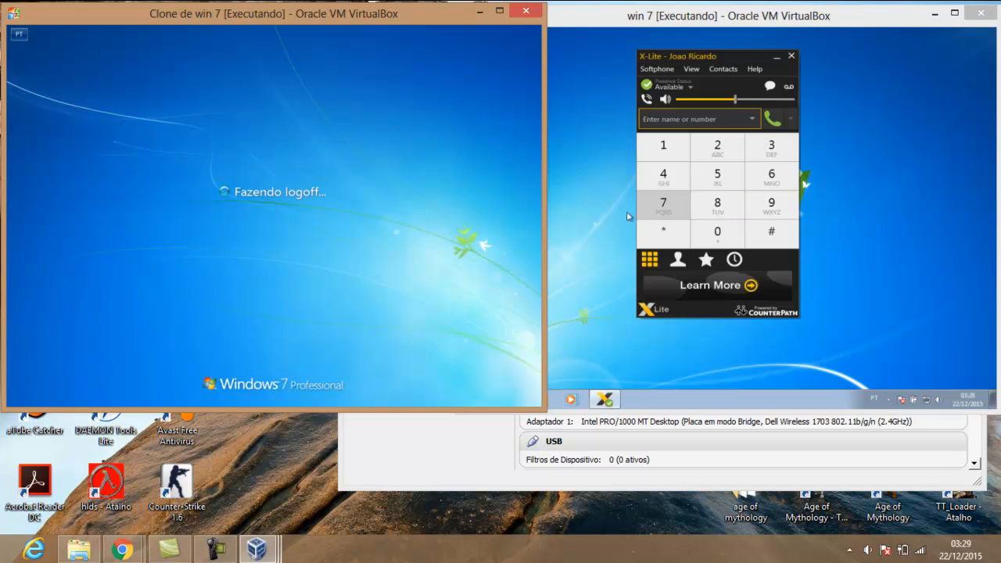
pyautogui.click(620, 221)
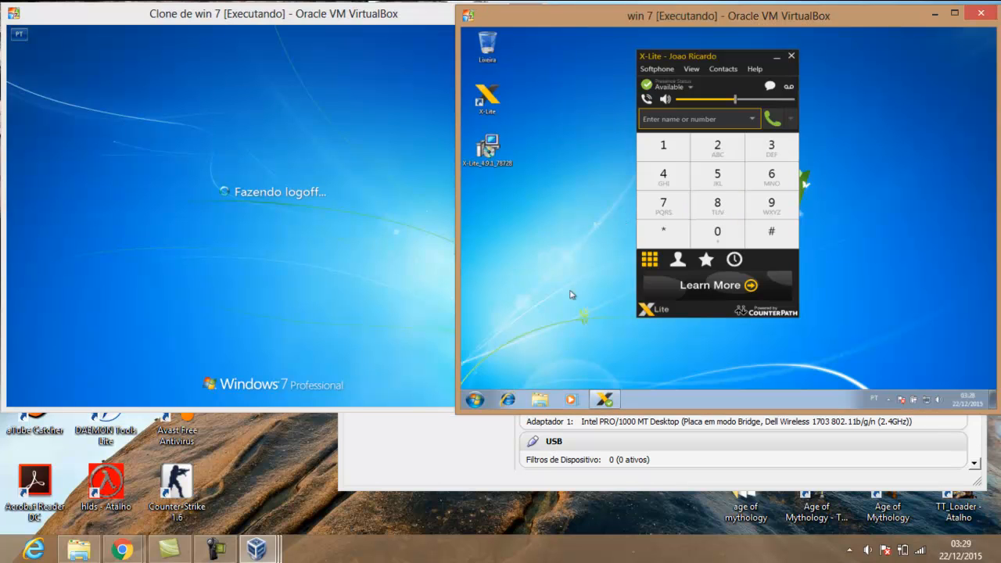
pyautogui.click(475, 398)
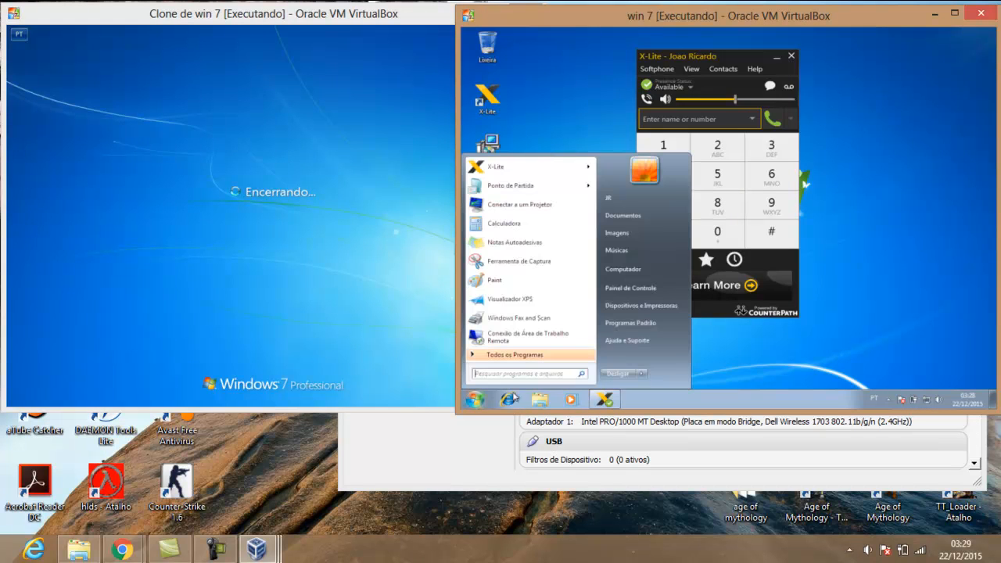